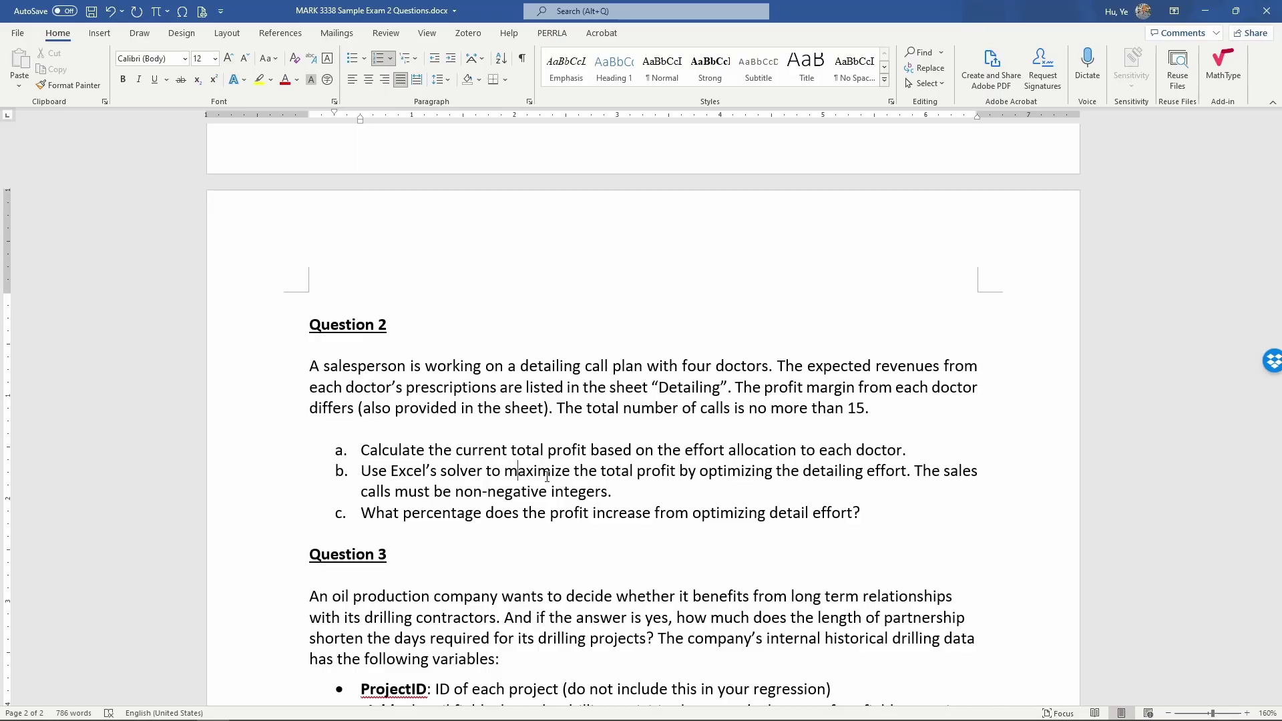
Step: After reading Question 2 in Word, switch to the exam workbook's 2 Detailing sheet
key(alt+Tab)
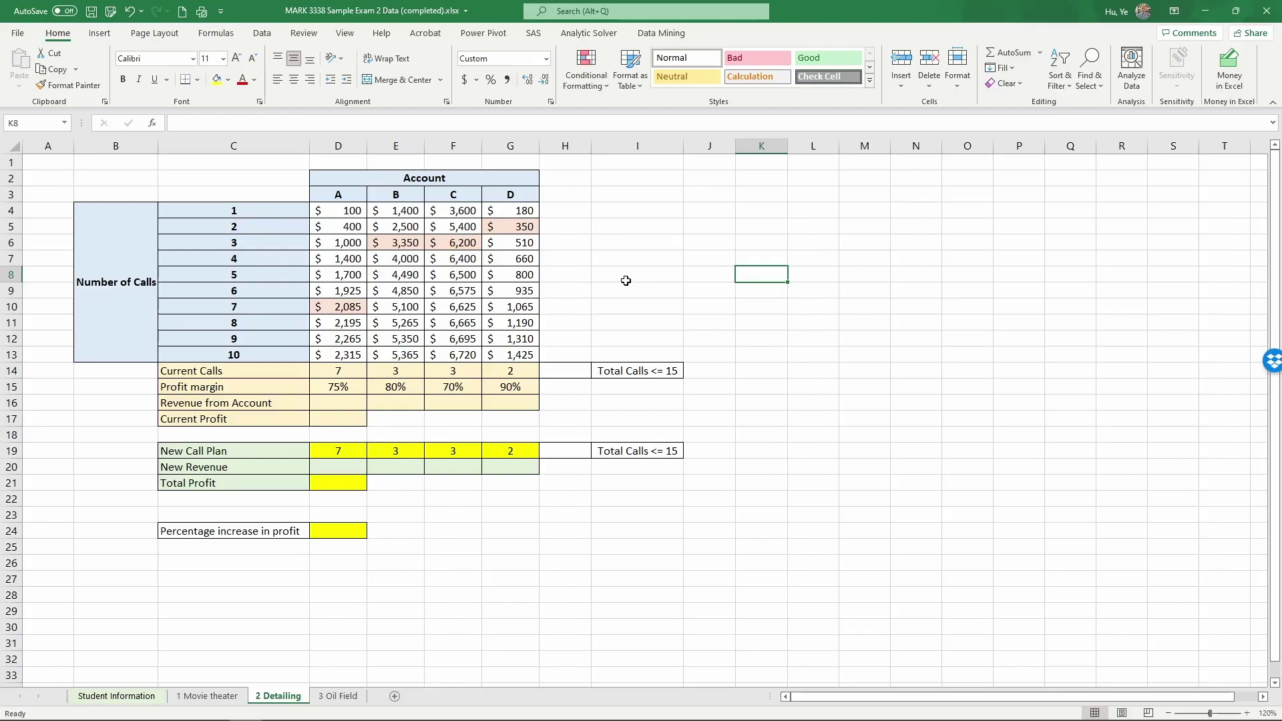
drag(356, 195, 492, 192)
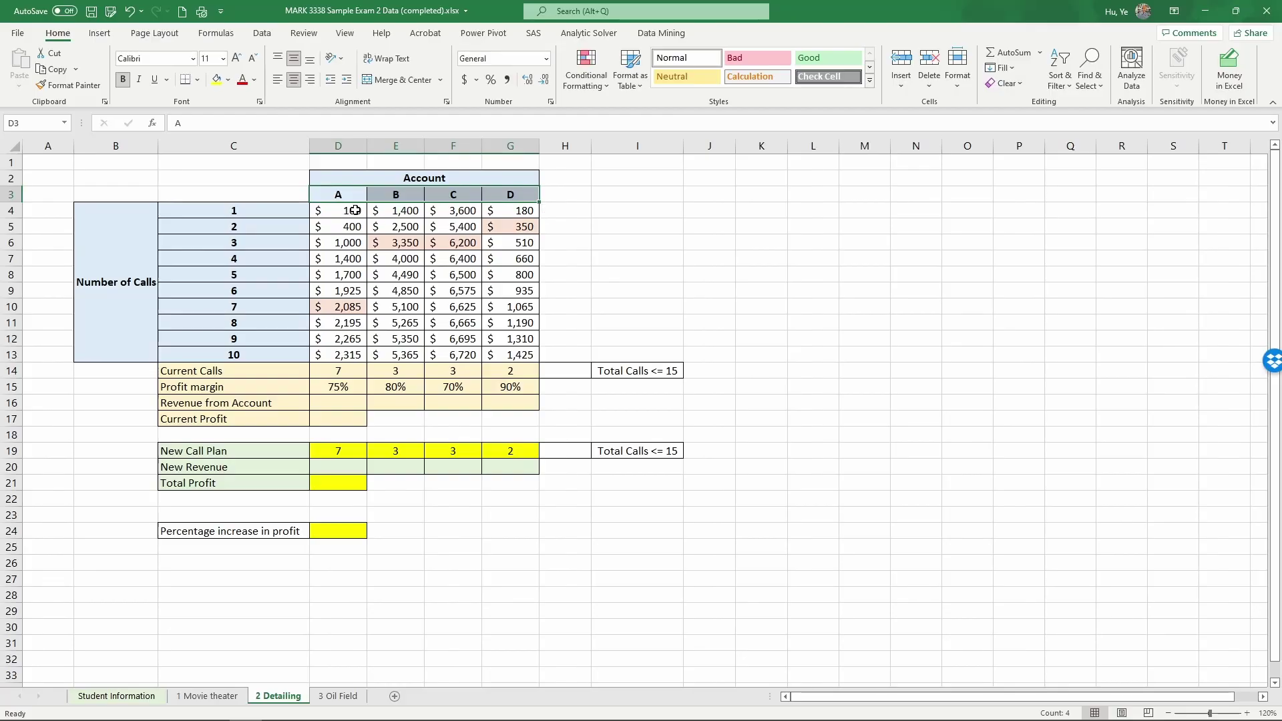
drag(352, 212, 492, 354)
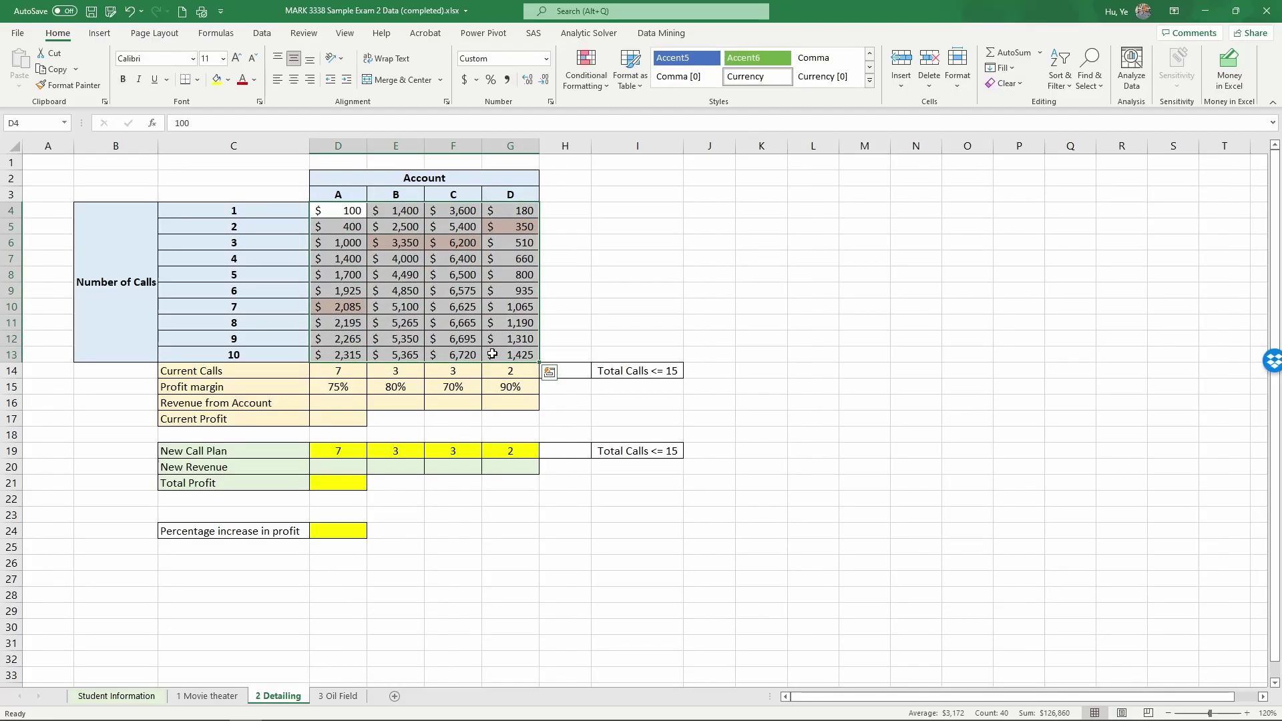
drag(277, 212, 288, 350)
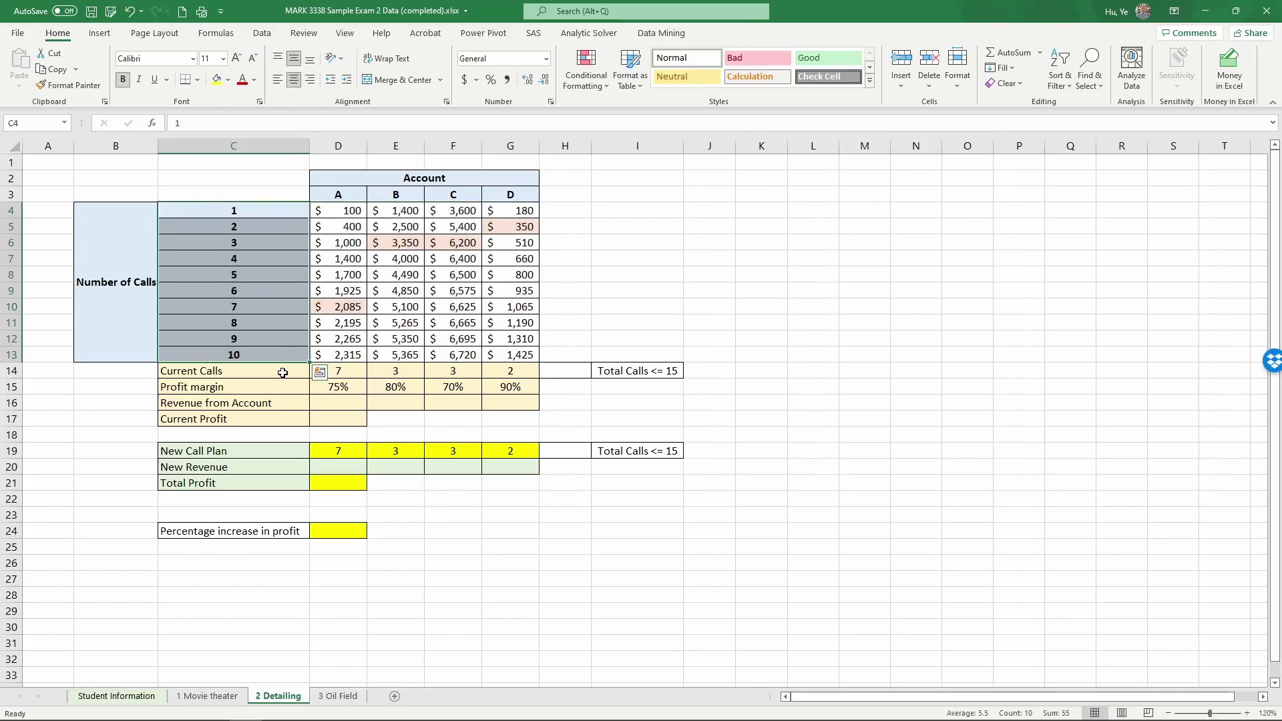
click(280, 369)
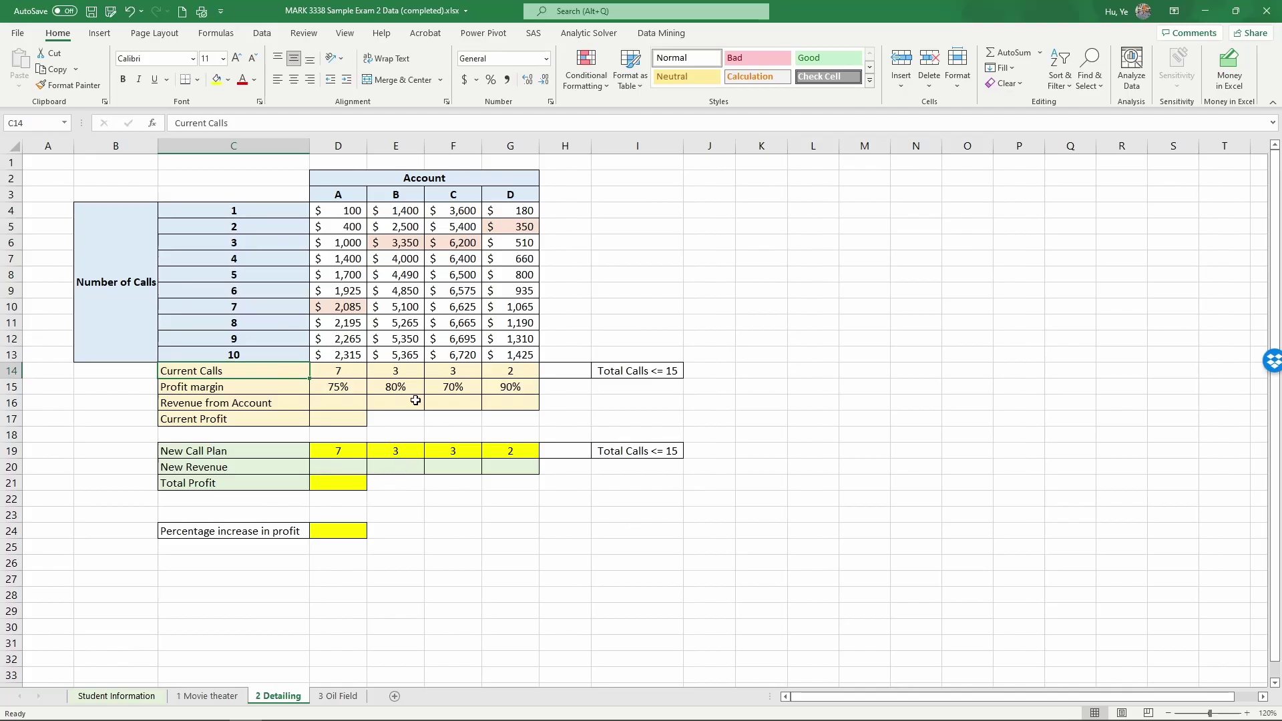
click(360, 372)
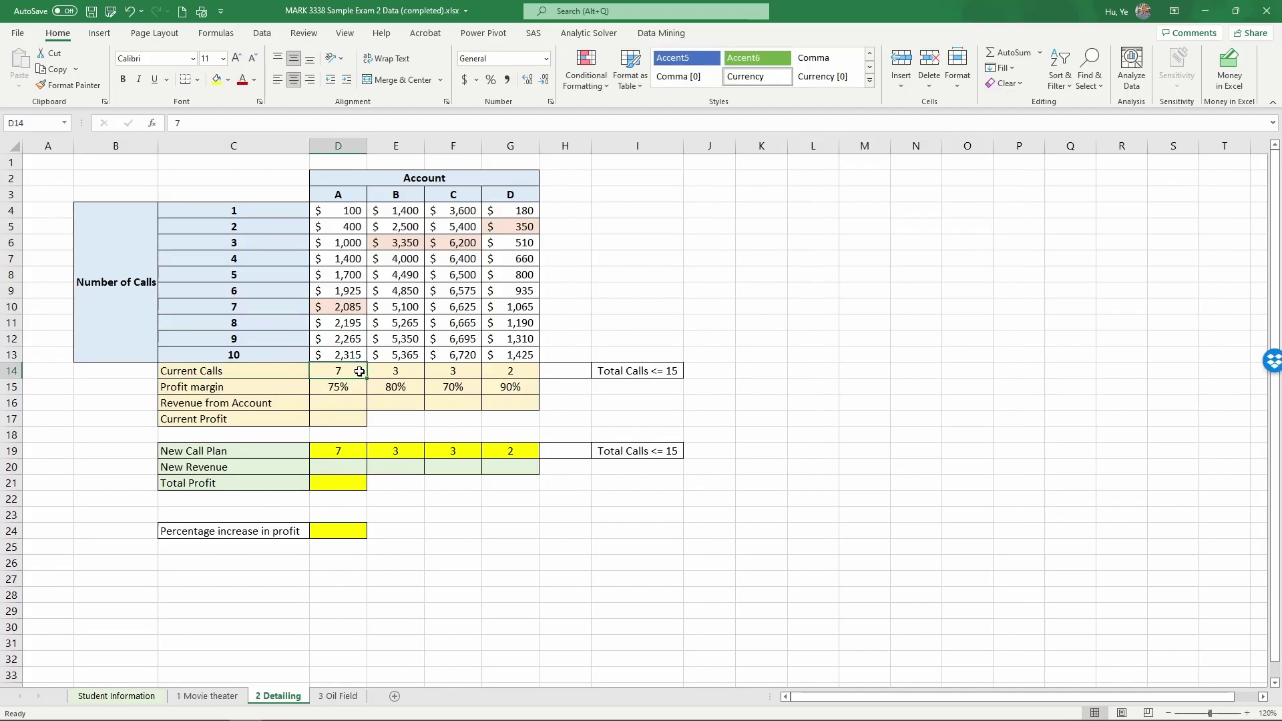
click(389, 371)
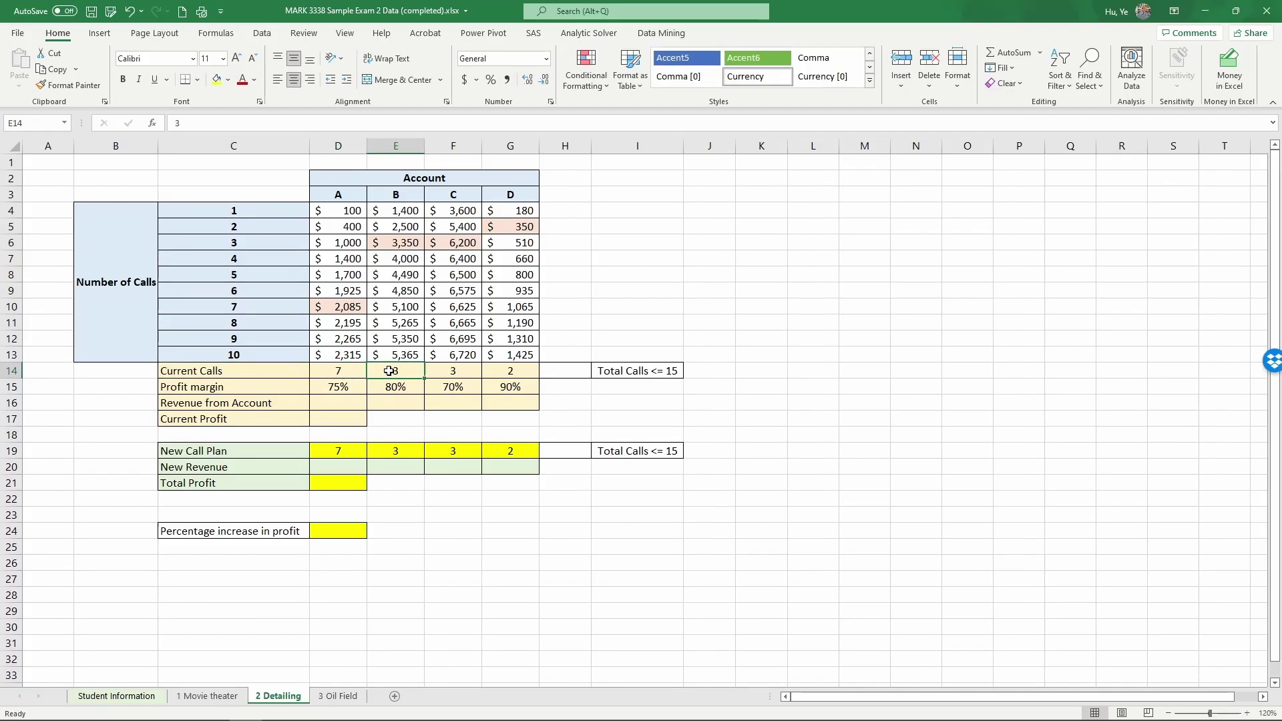
click(460, 378)
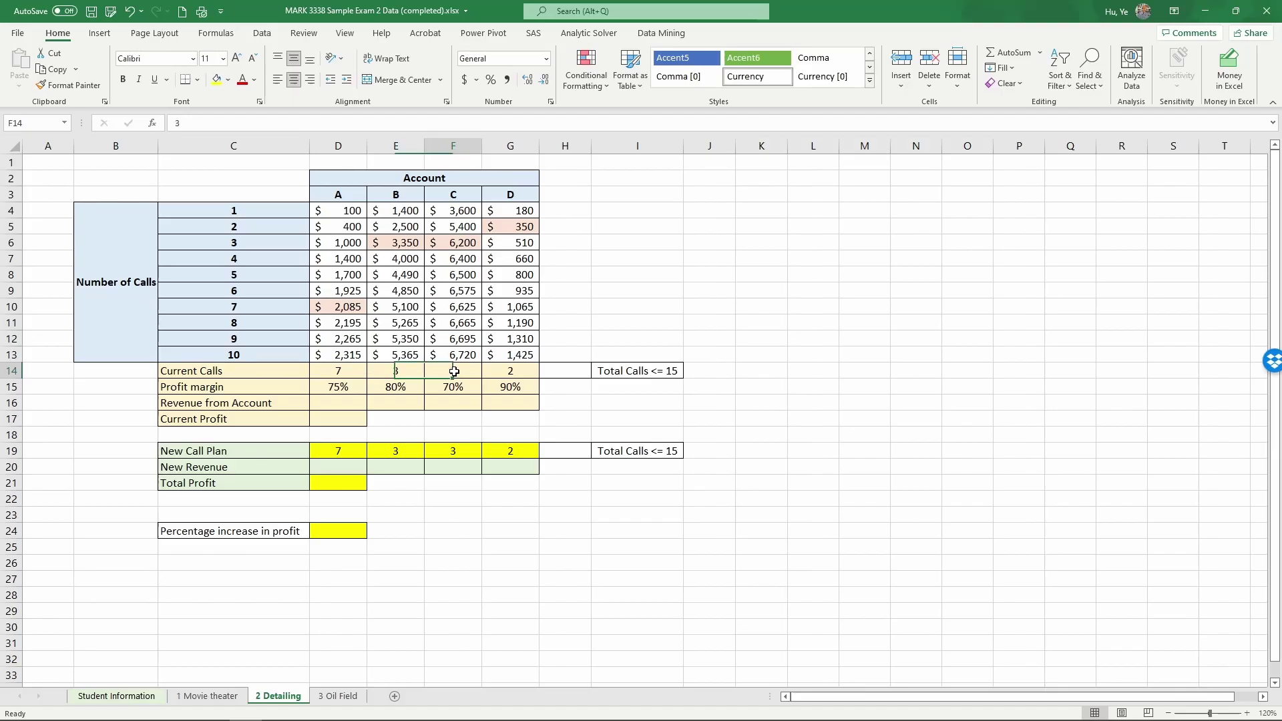
click(508, 373)
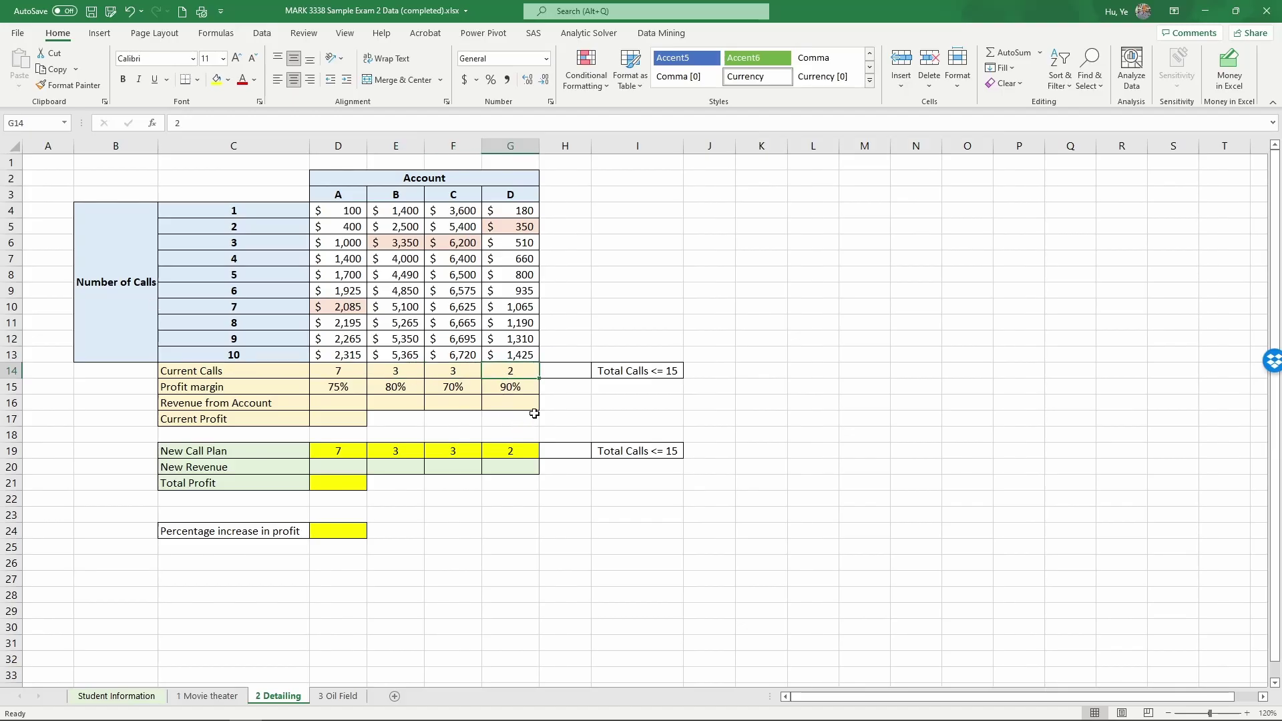
click(565, 368)
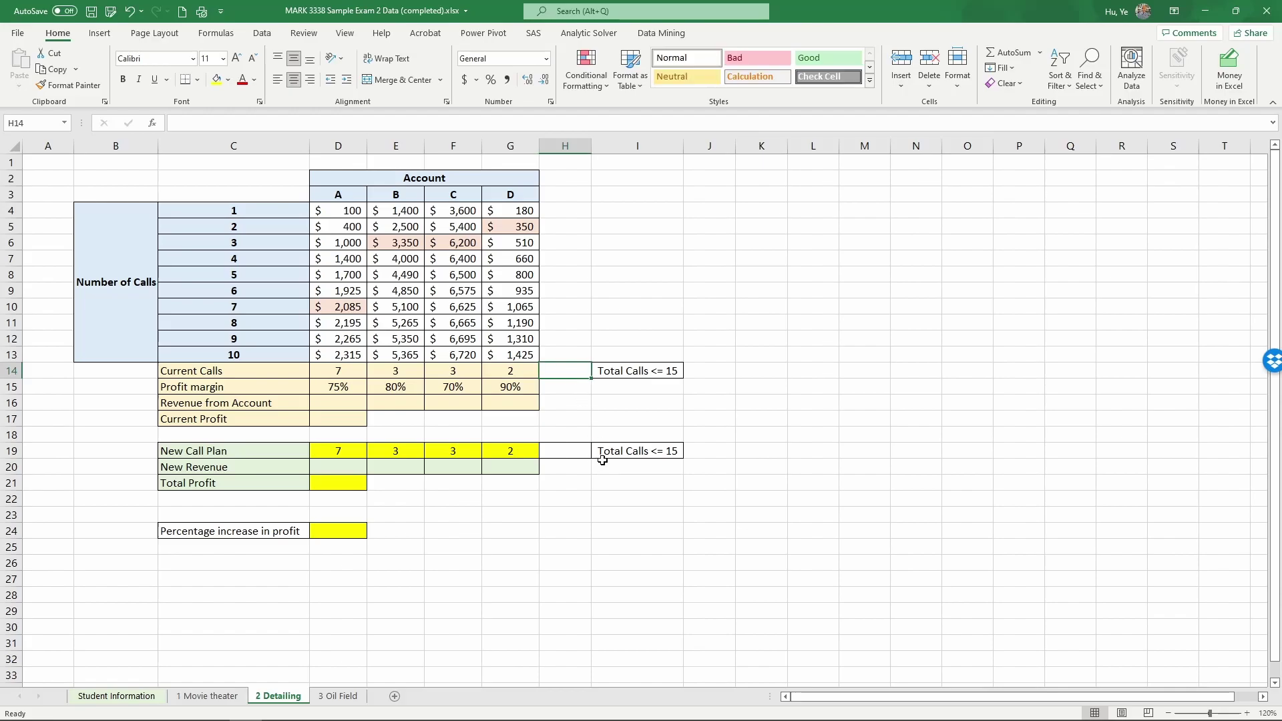
Step: Enter =SUM(D14:G14) in H14 to total the current calls, giving 15
text(=sum()
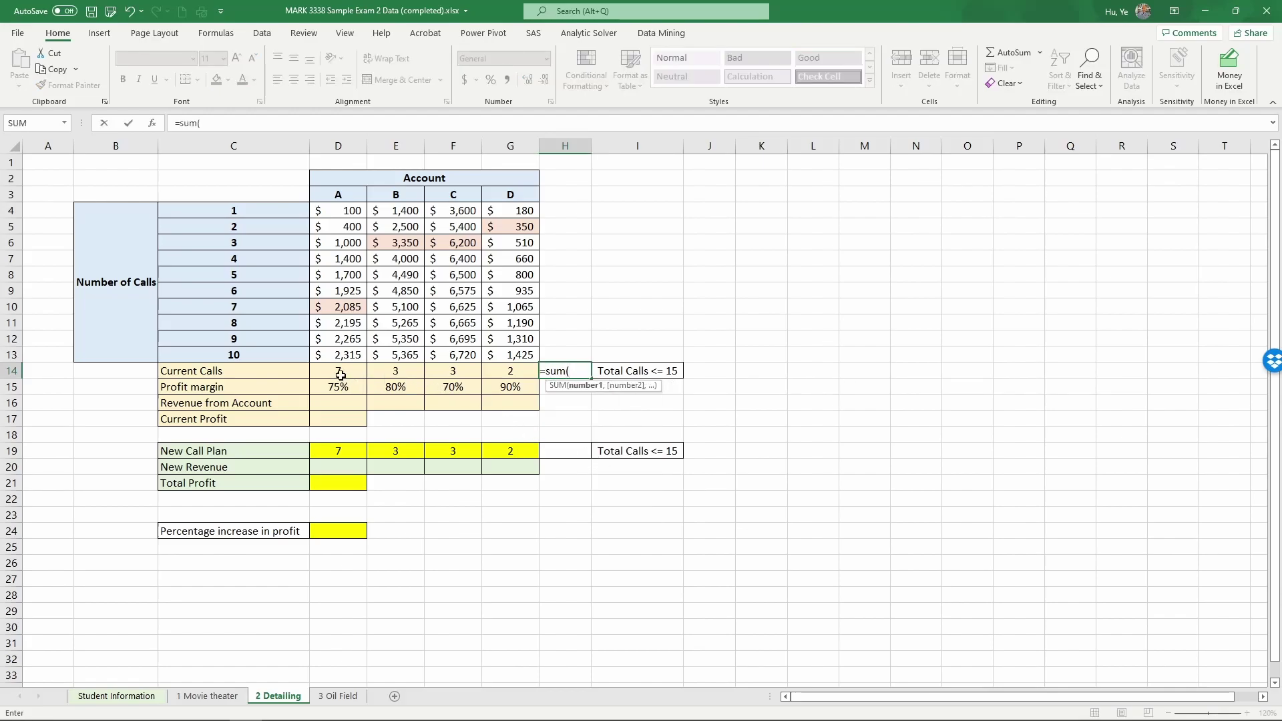
drag(344, 371, 500, 373)
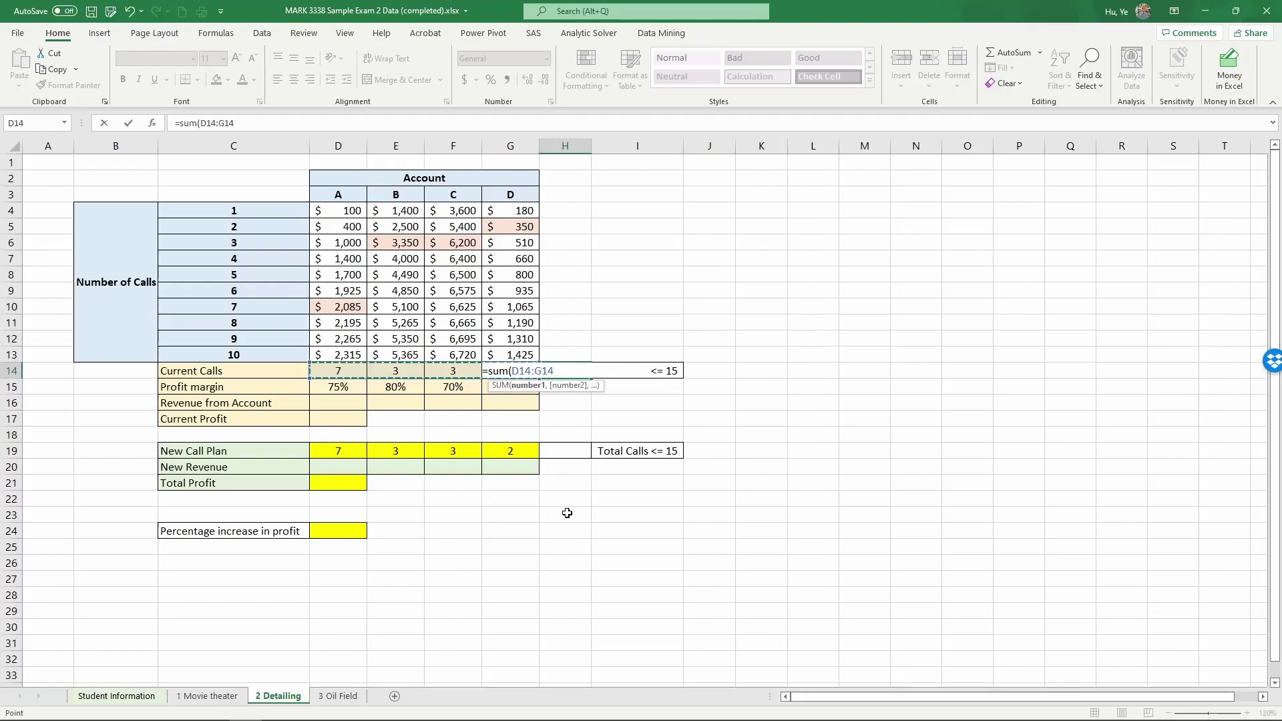
key(Return)
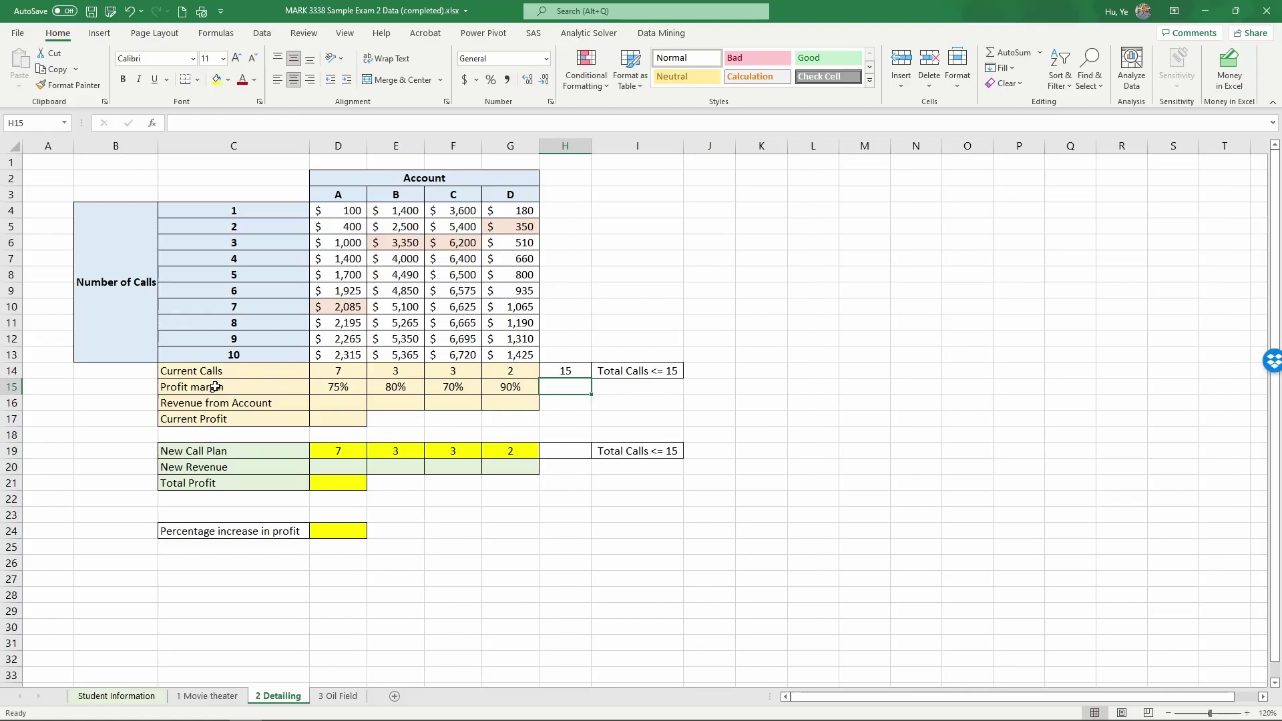
drag(342, 352, 488, 215)
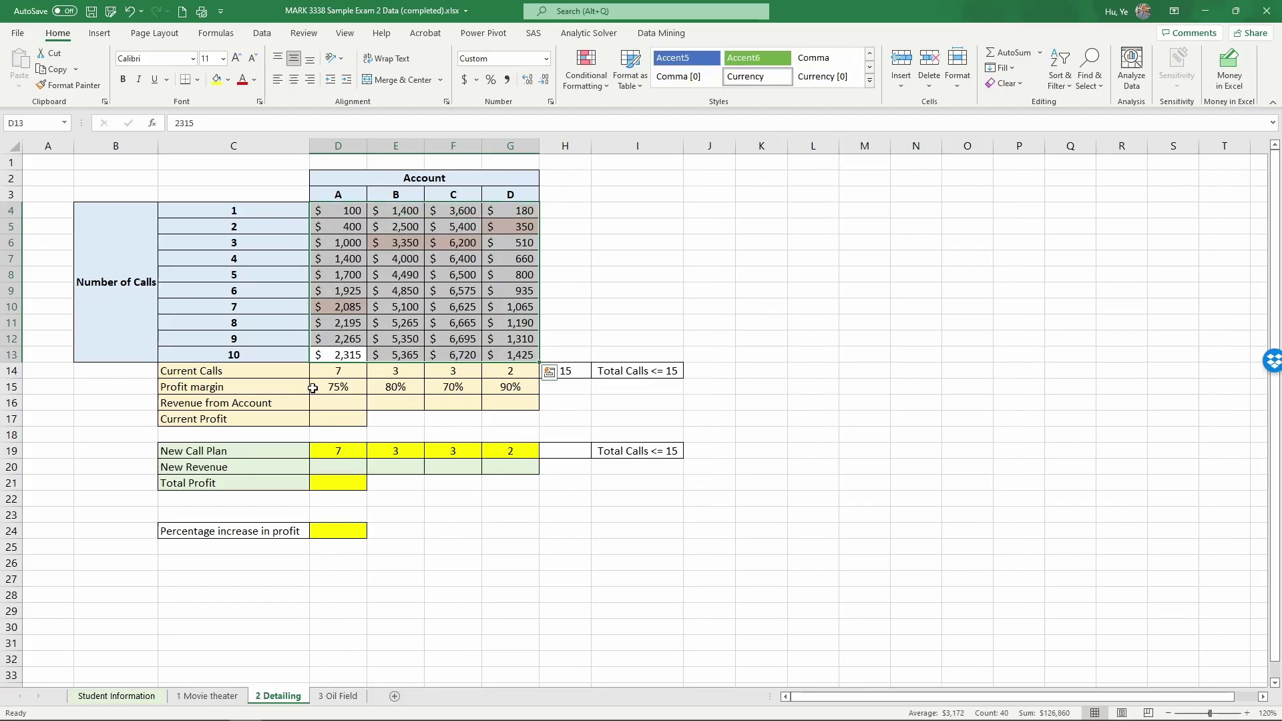
drag(320, 389, 500, 386)
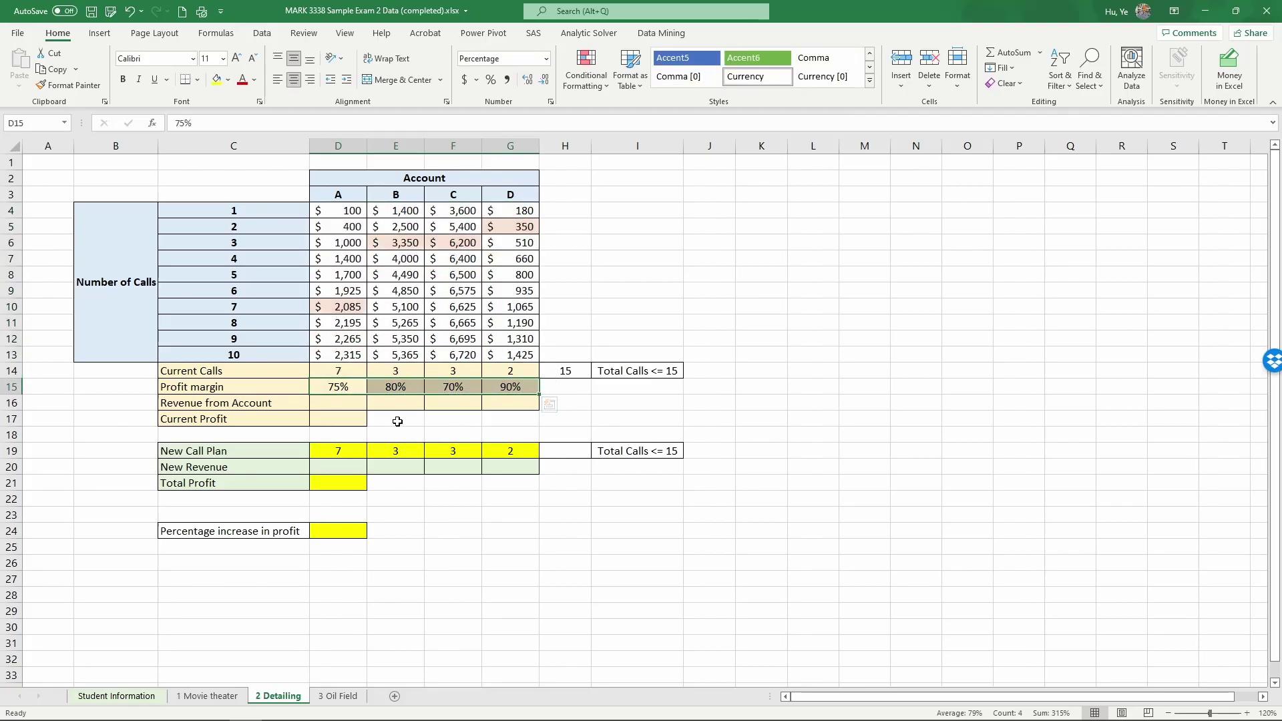
click(347, 406)
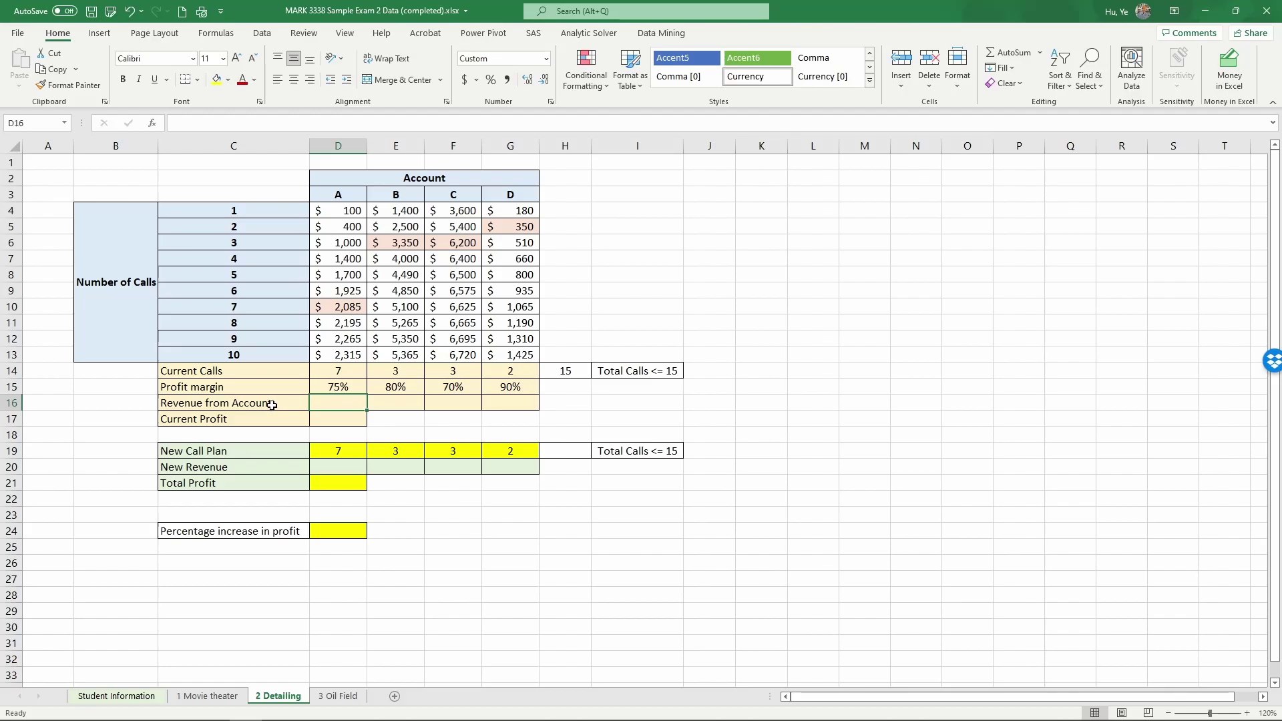
drag(338, 404, 494, 406)
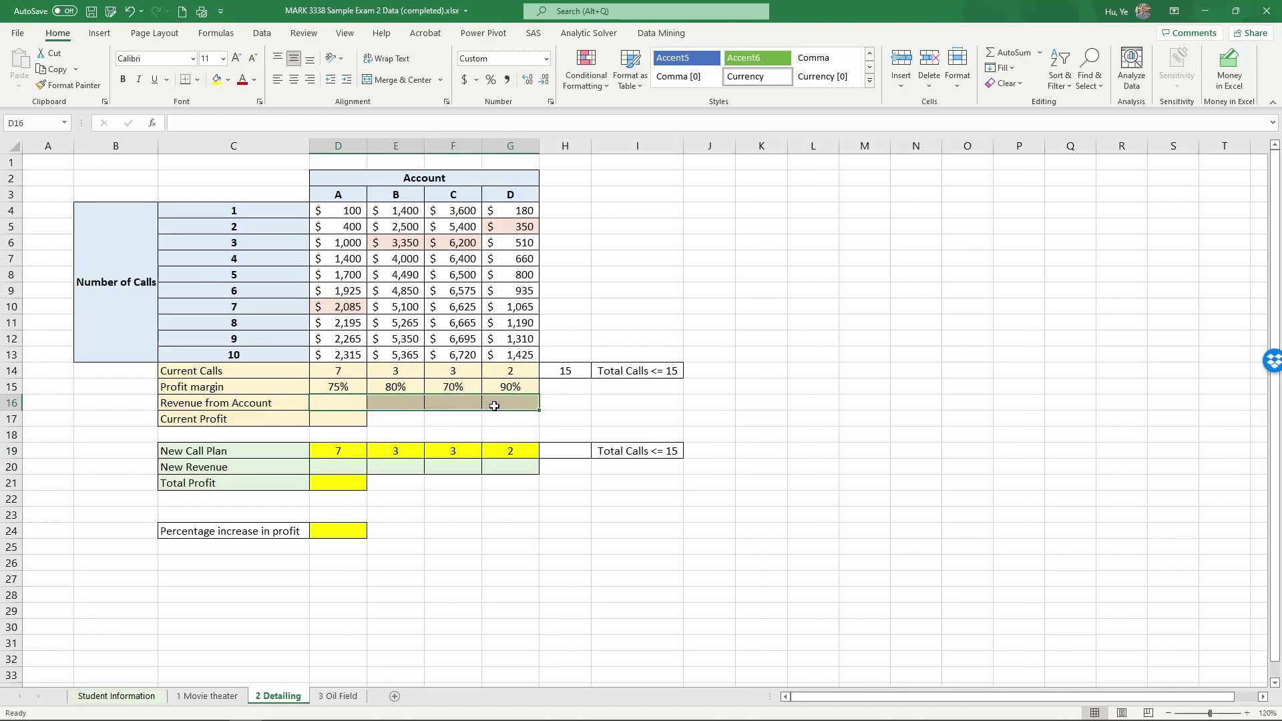
click(344, 418)
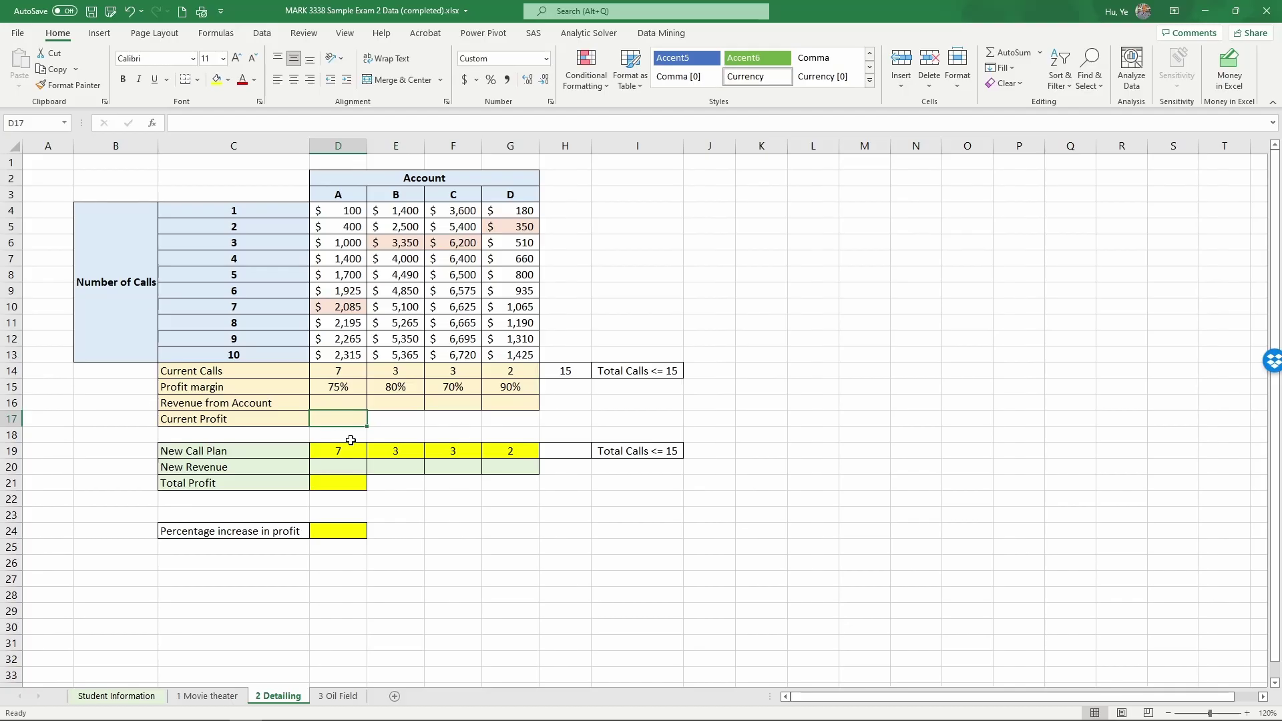
drag(340, 467, 514, 472)
click(348, 483)
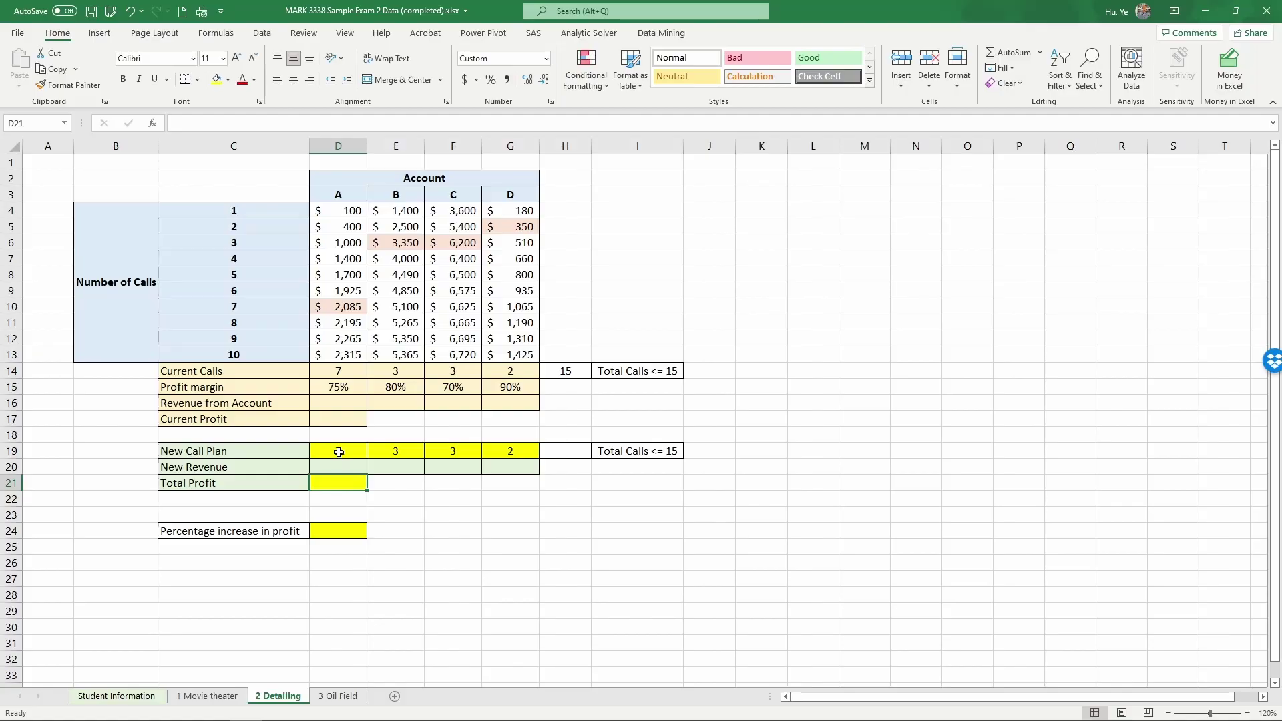
drag(339, 450, 493, 448)
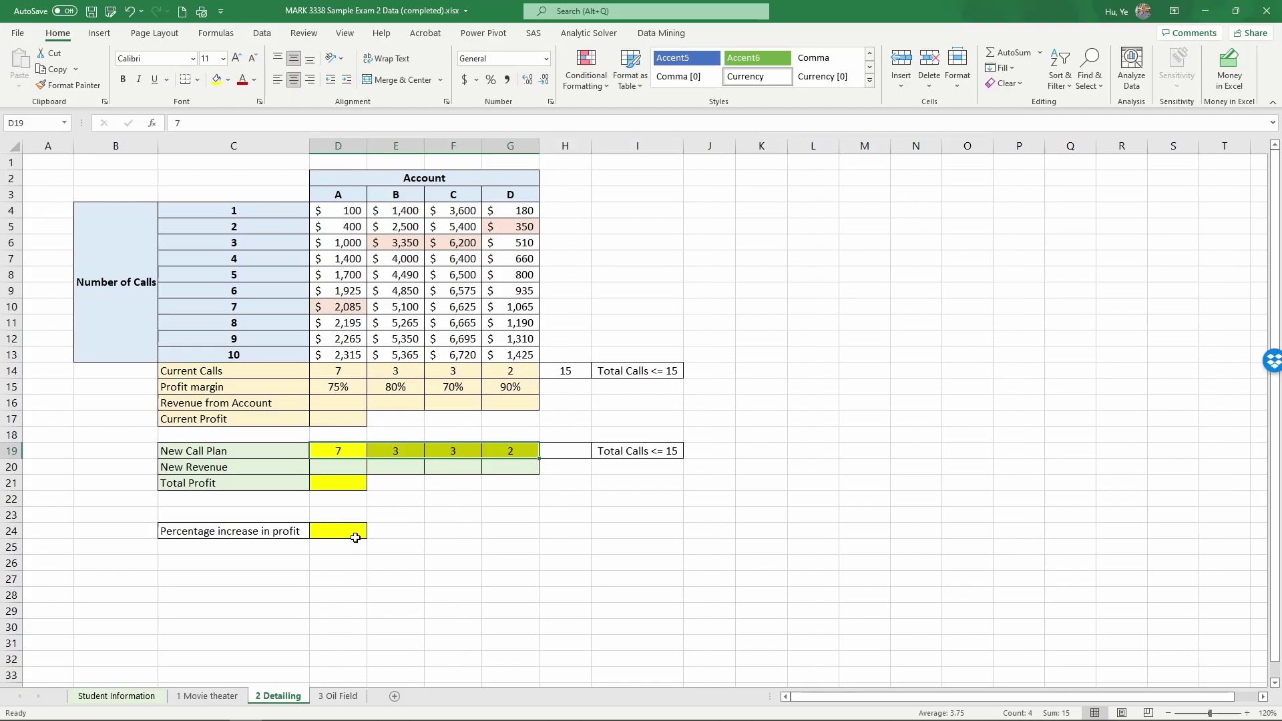
click(354, 405)
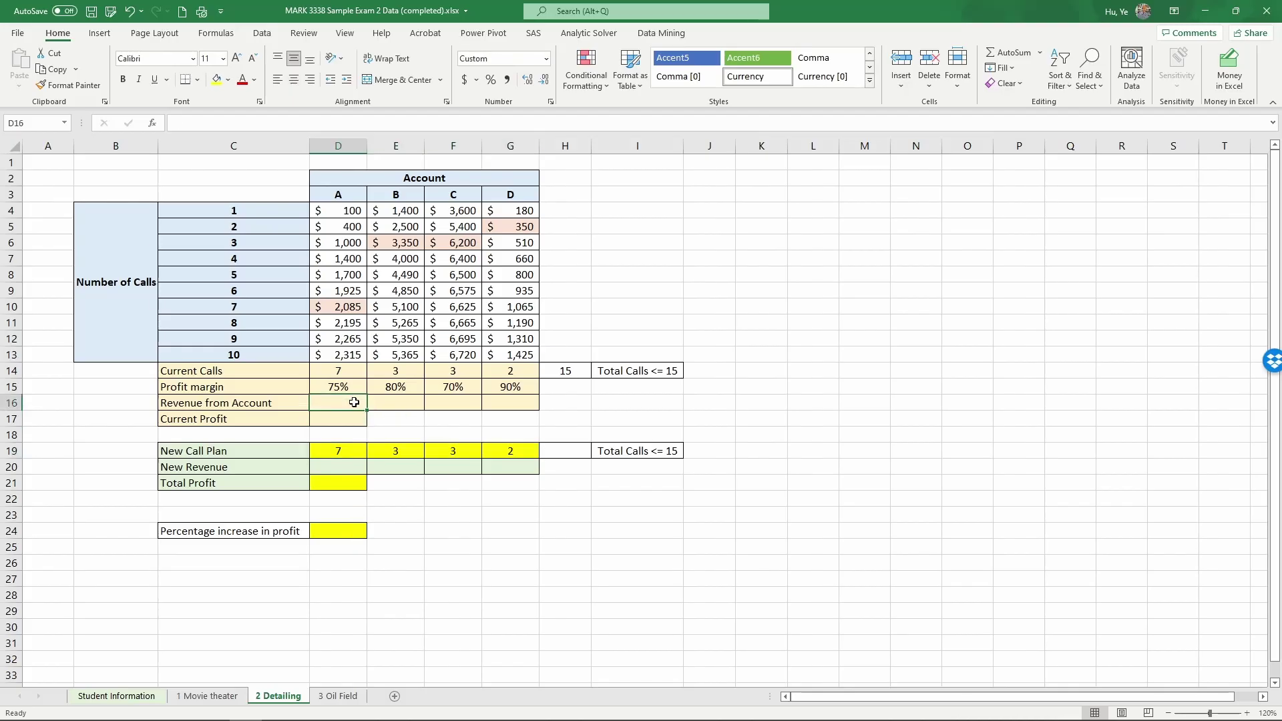
click(331, 375)
Step: Enter =IF(D14=0,0,INDEX(D4:D13,D14)) in D16 and fill it across to G16
click(354, 402)
text(=)
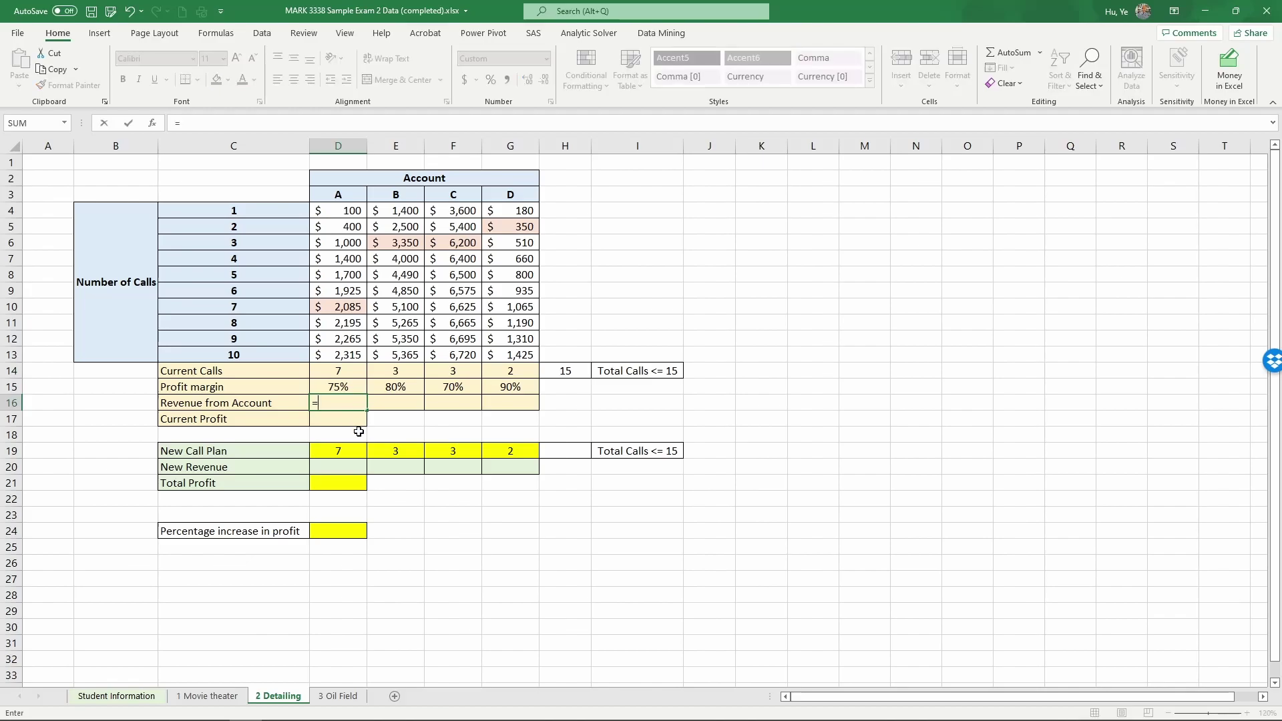
text(if)
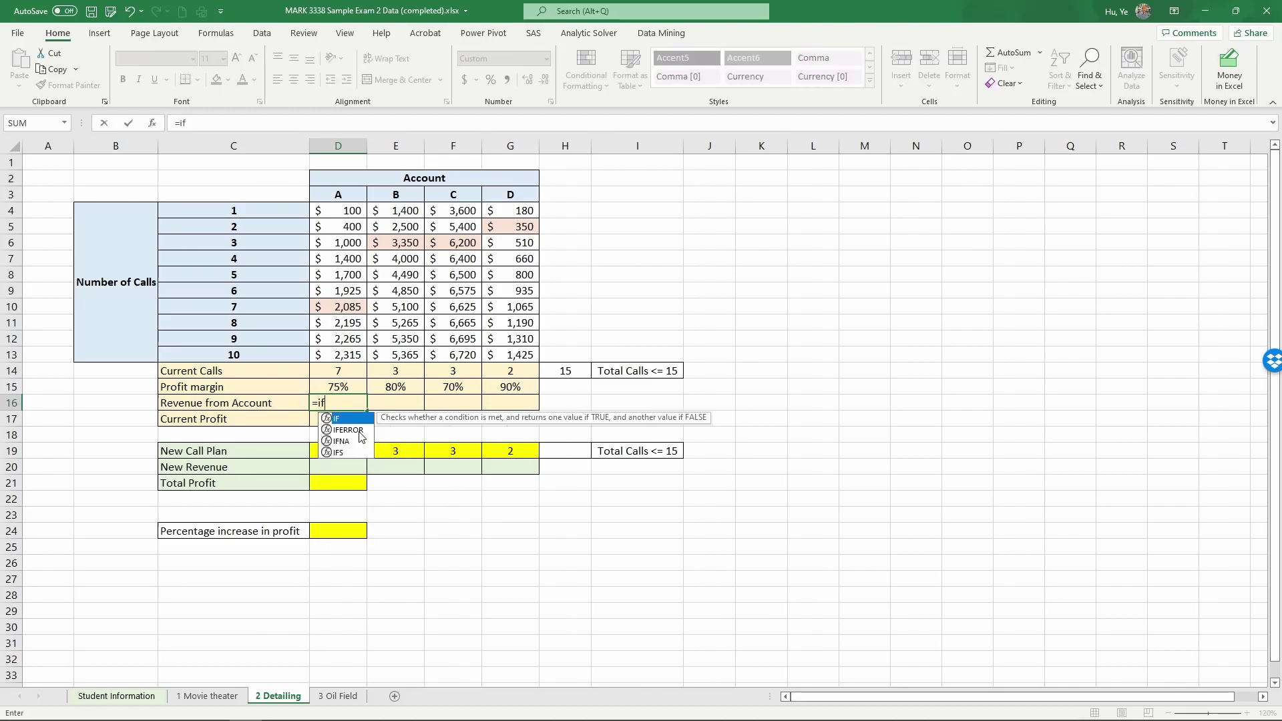
text(()
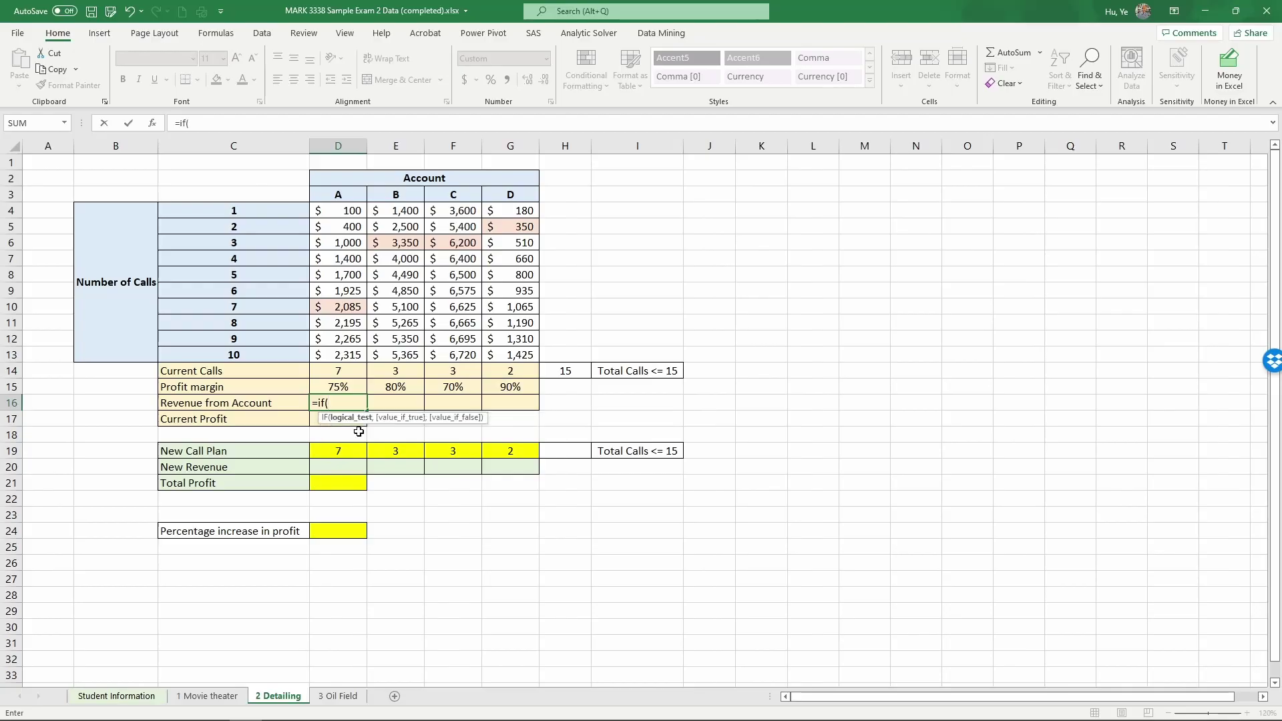
click(343, 371)
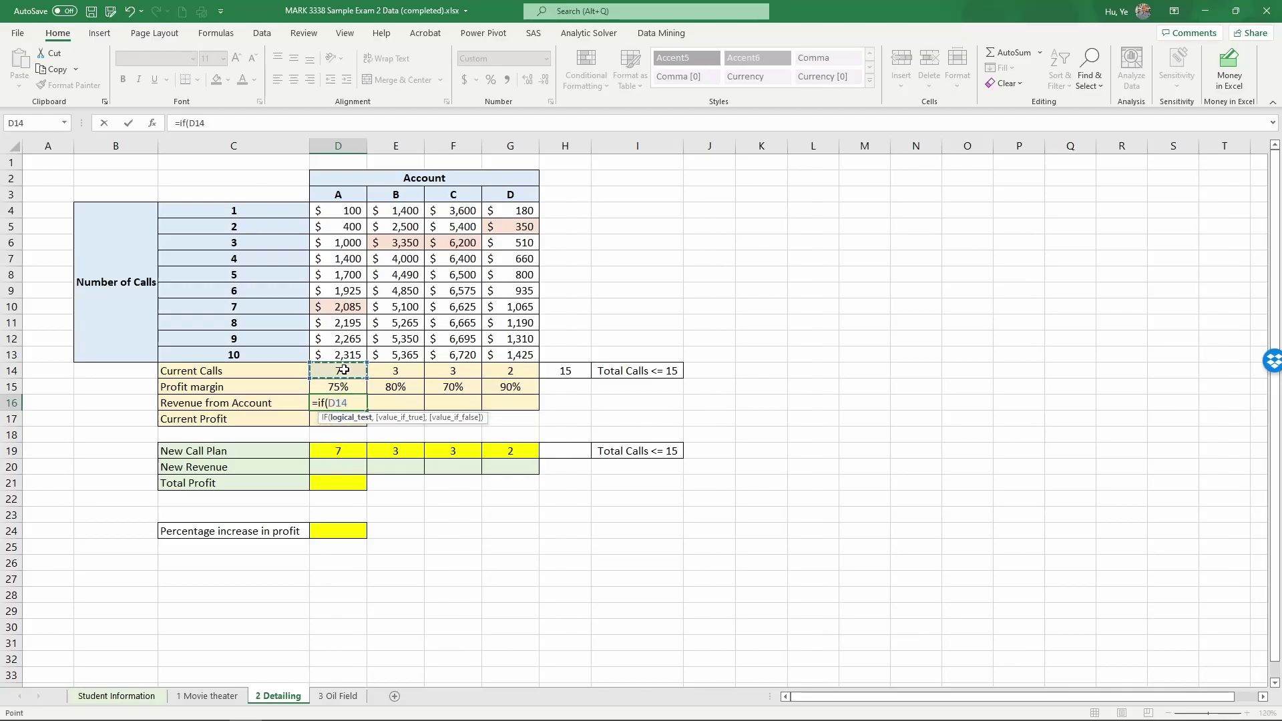
text(=0,)
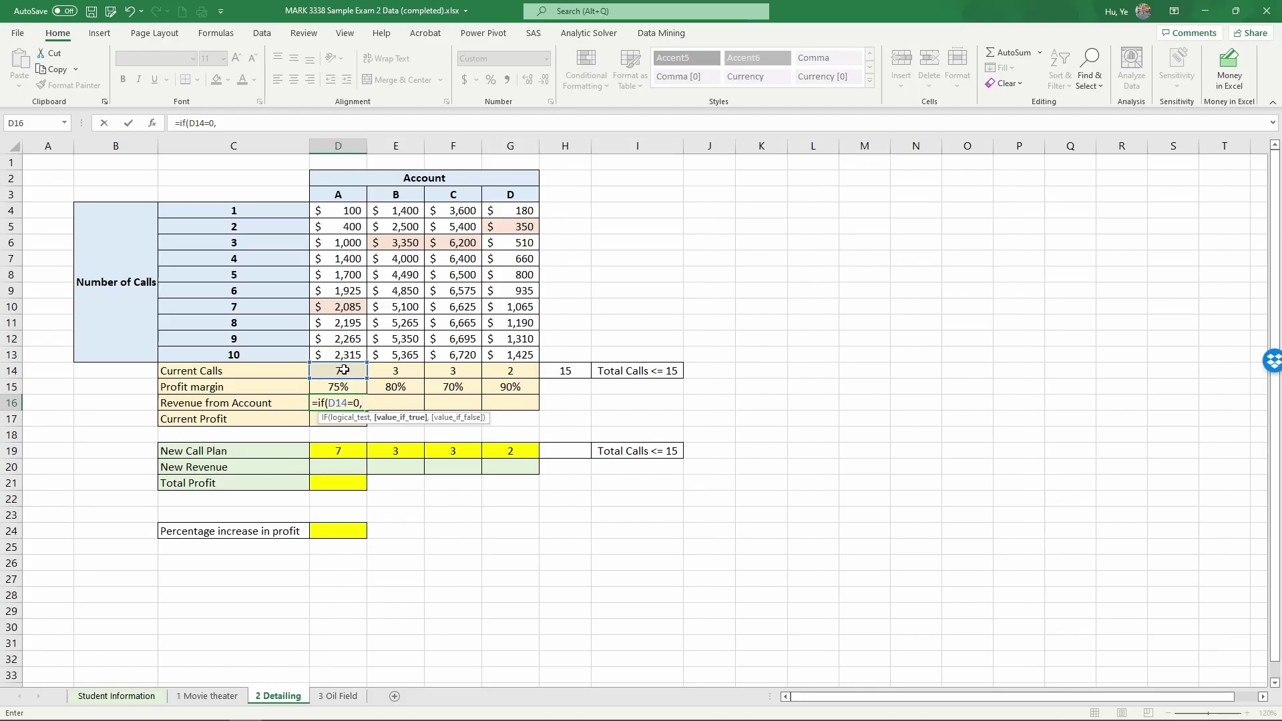
text(0,index()
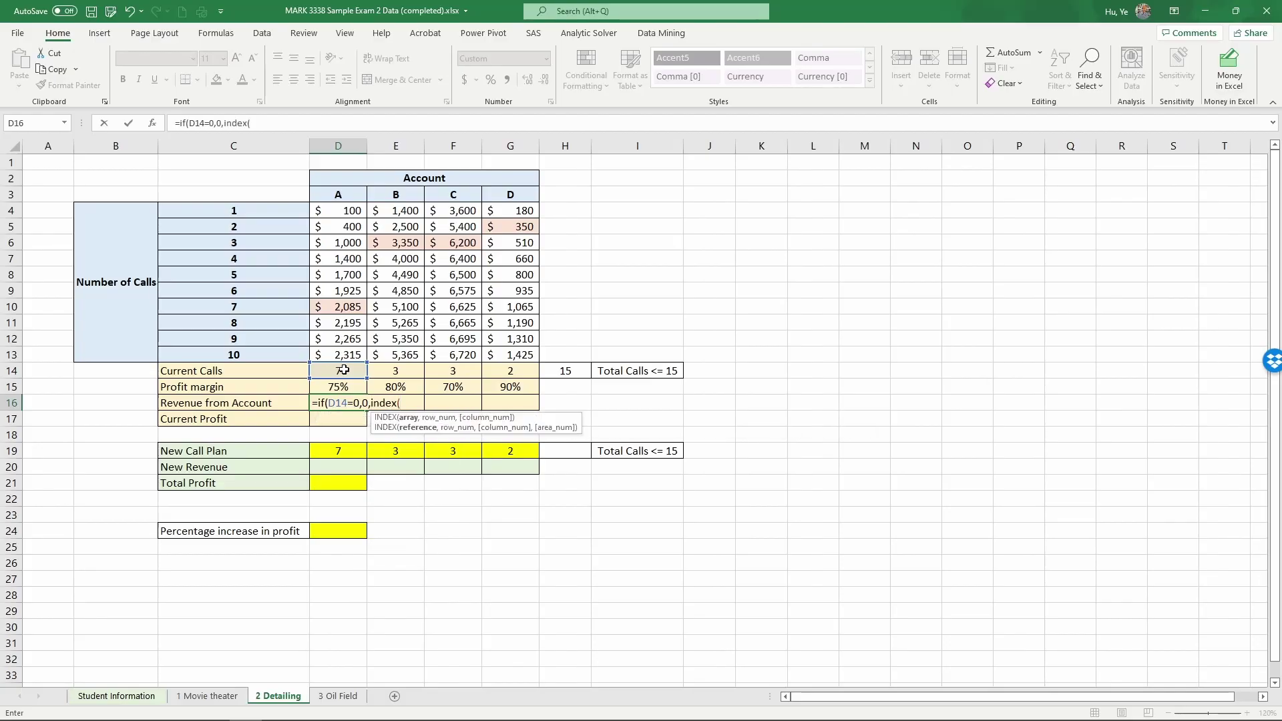
drag(337, 355, 333, 215)
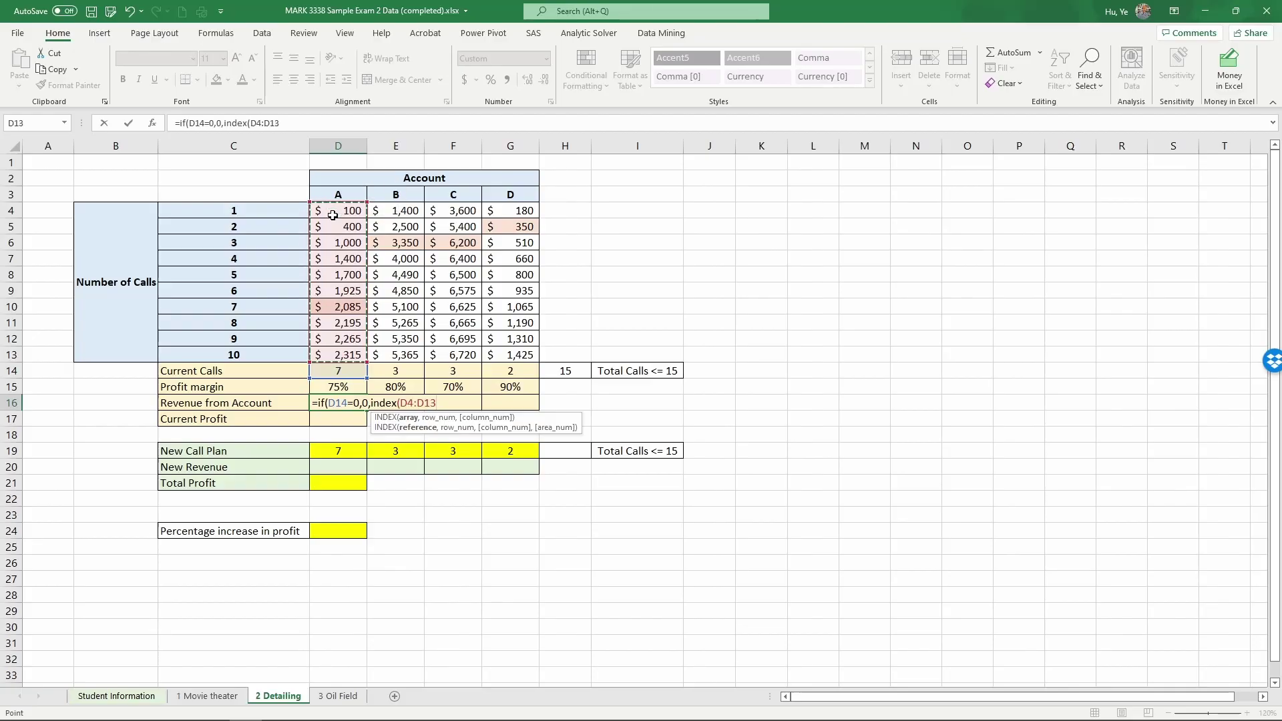
text(,)
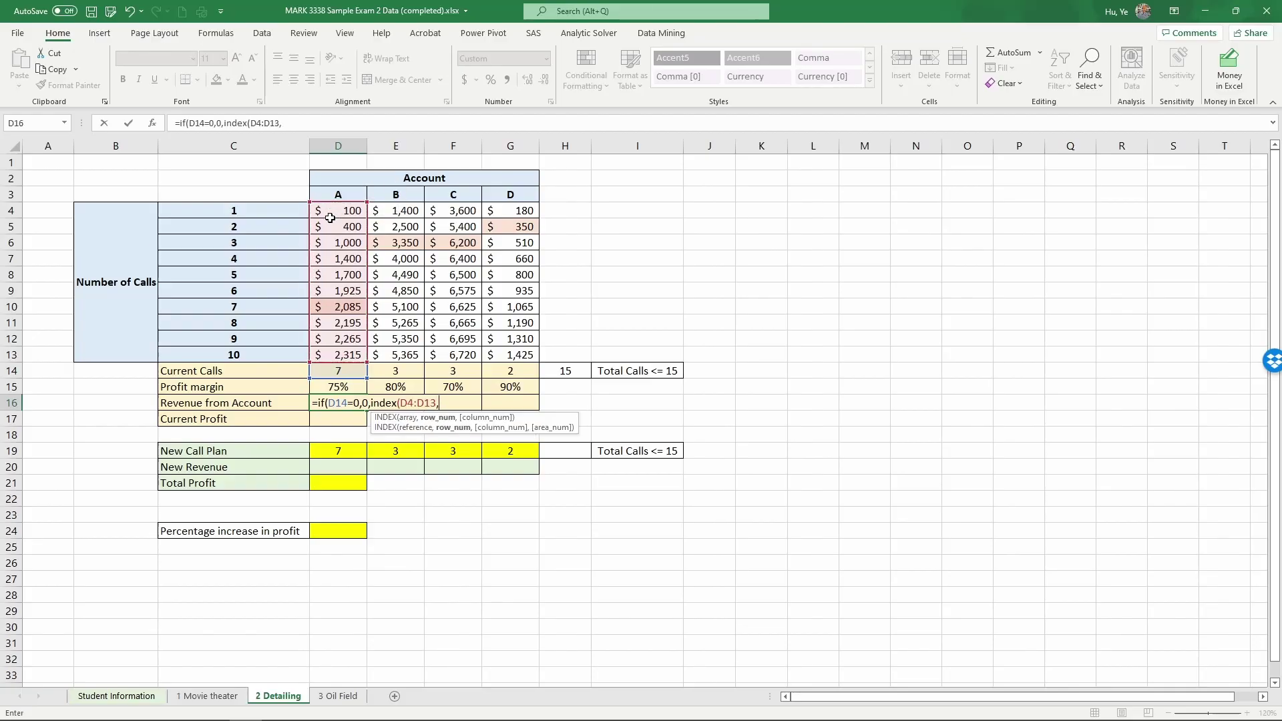
click(326, 372)
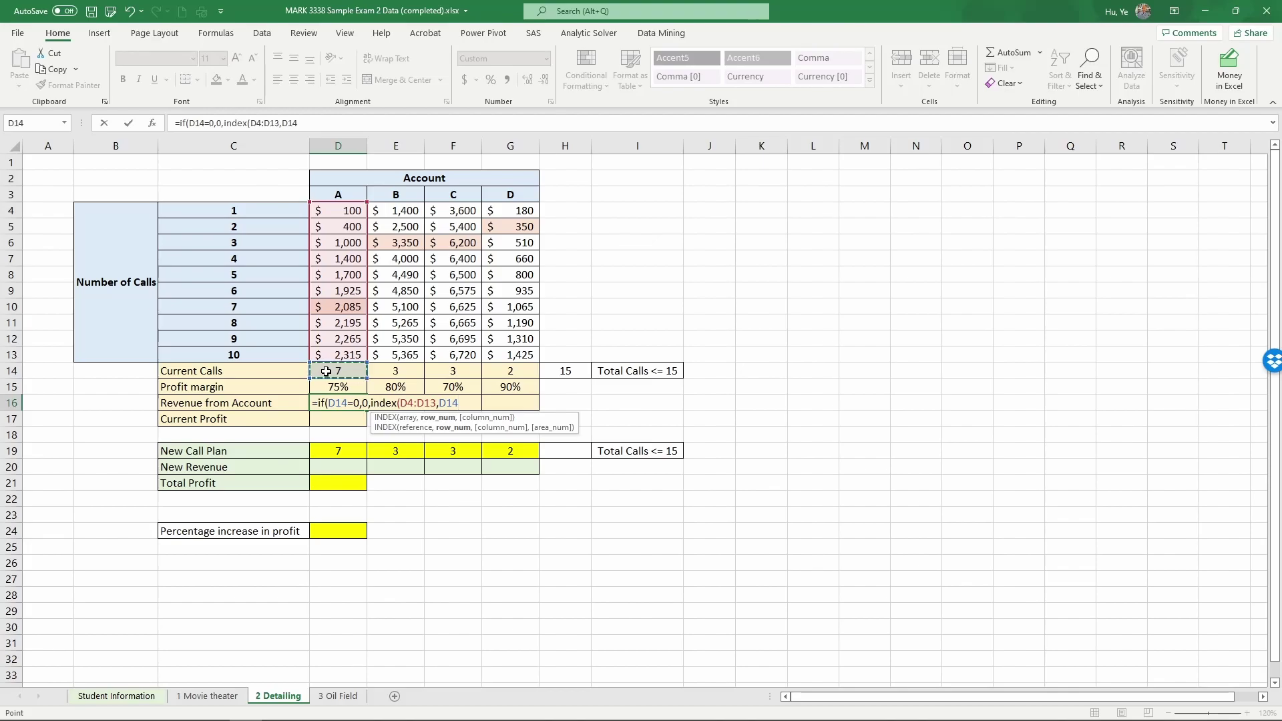
text())
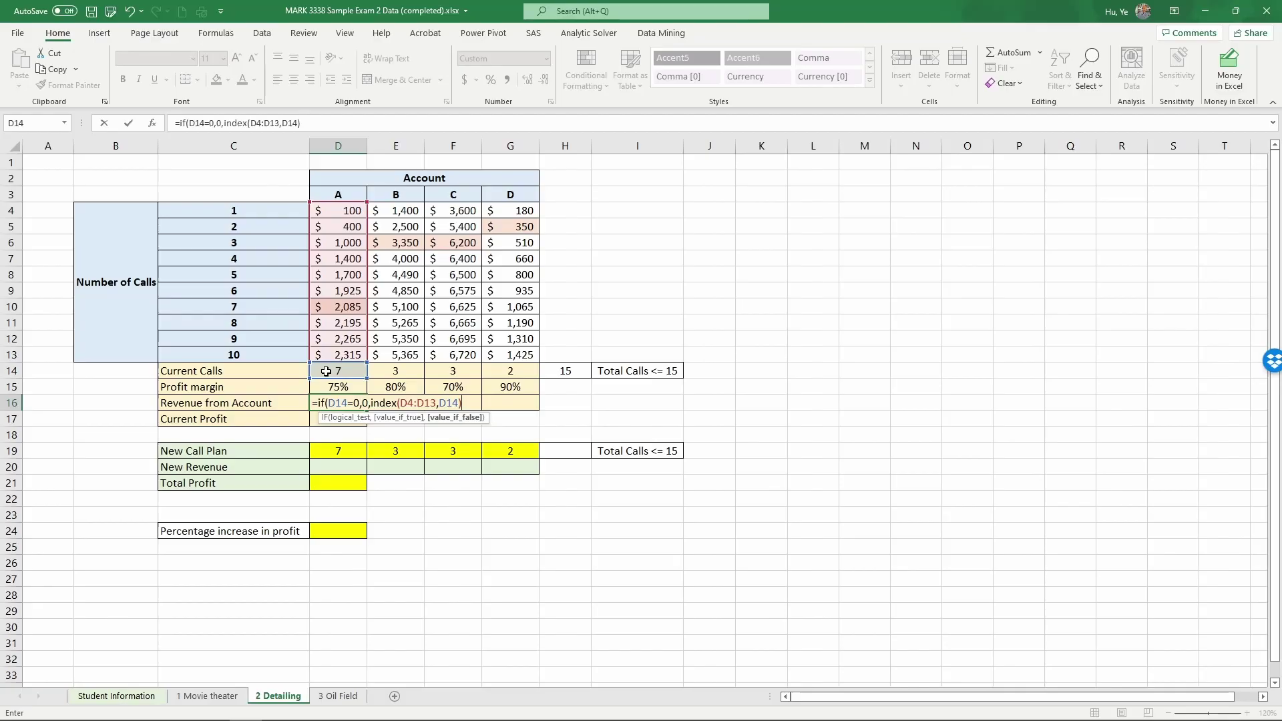
text())
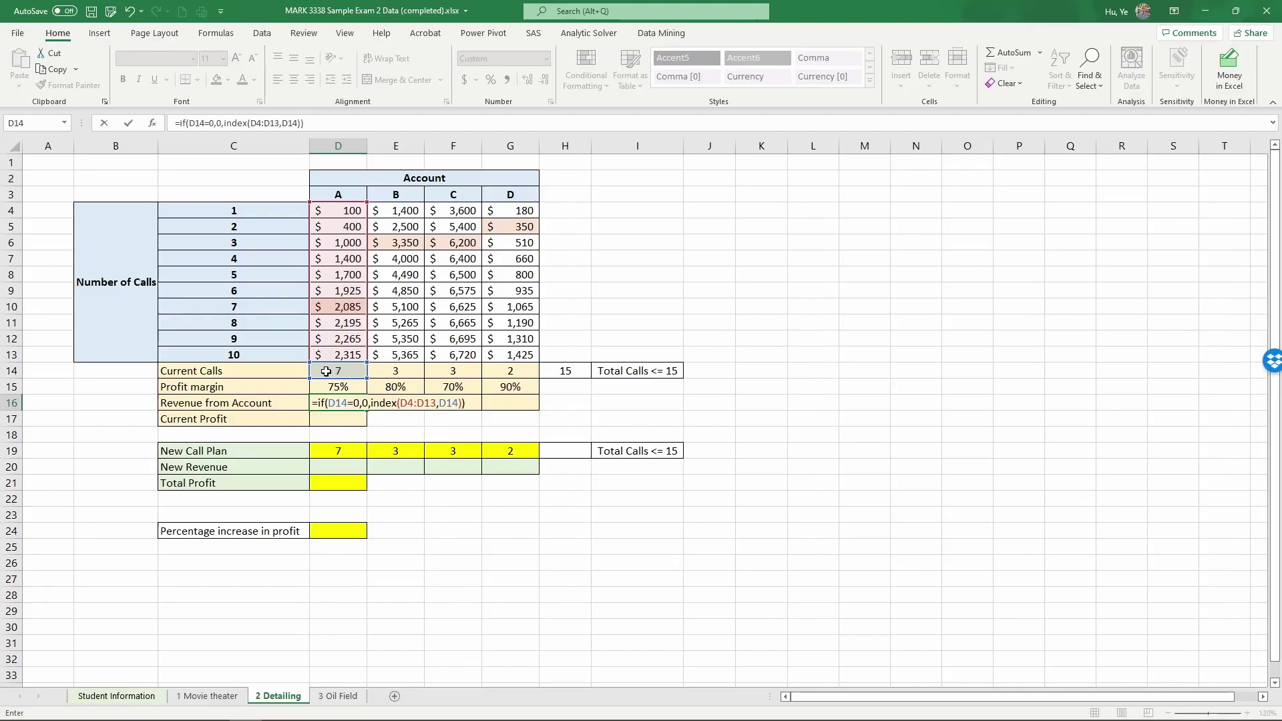
key(Return)
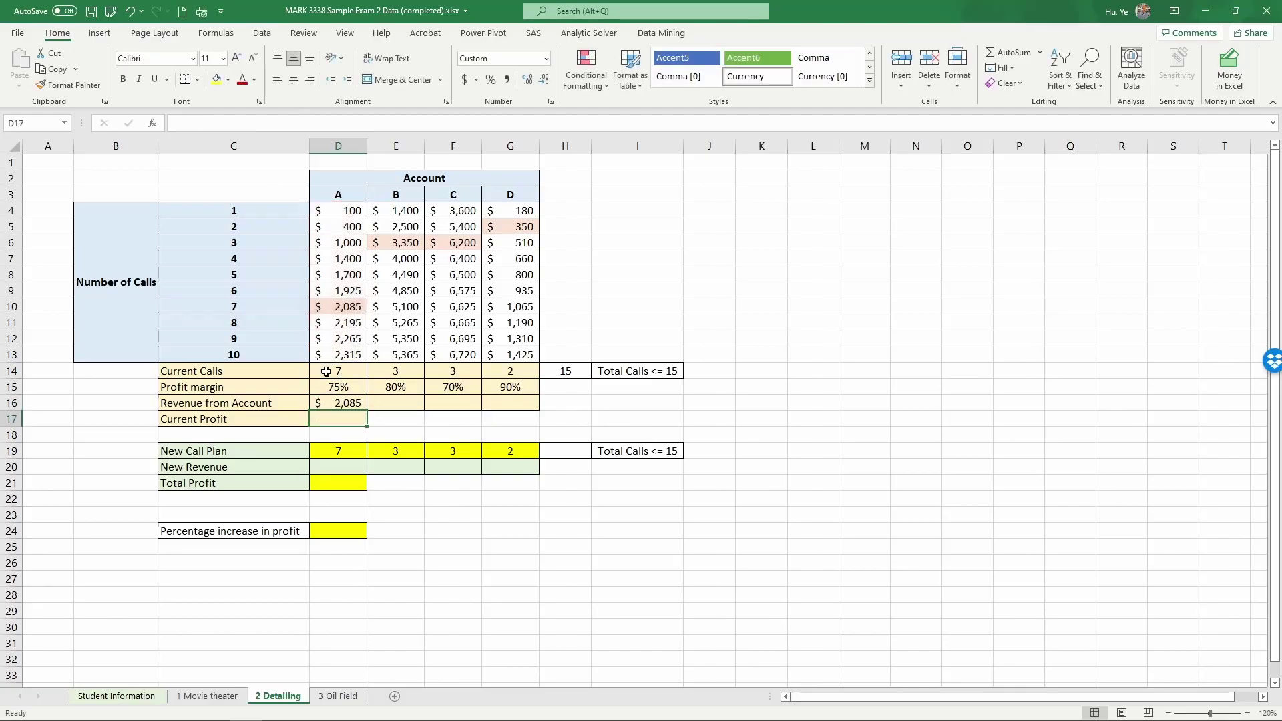
click(344, 409)
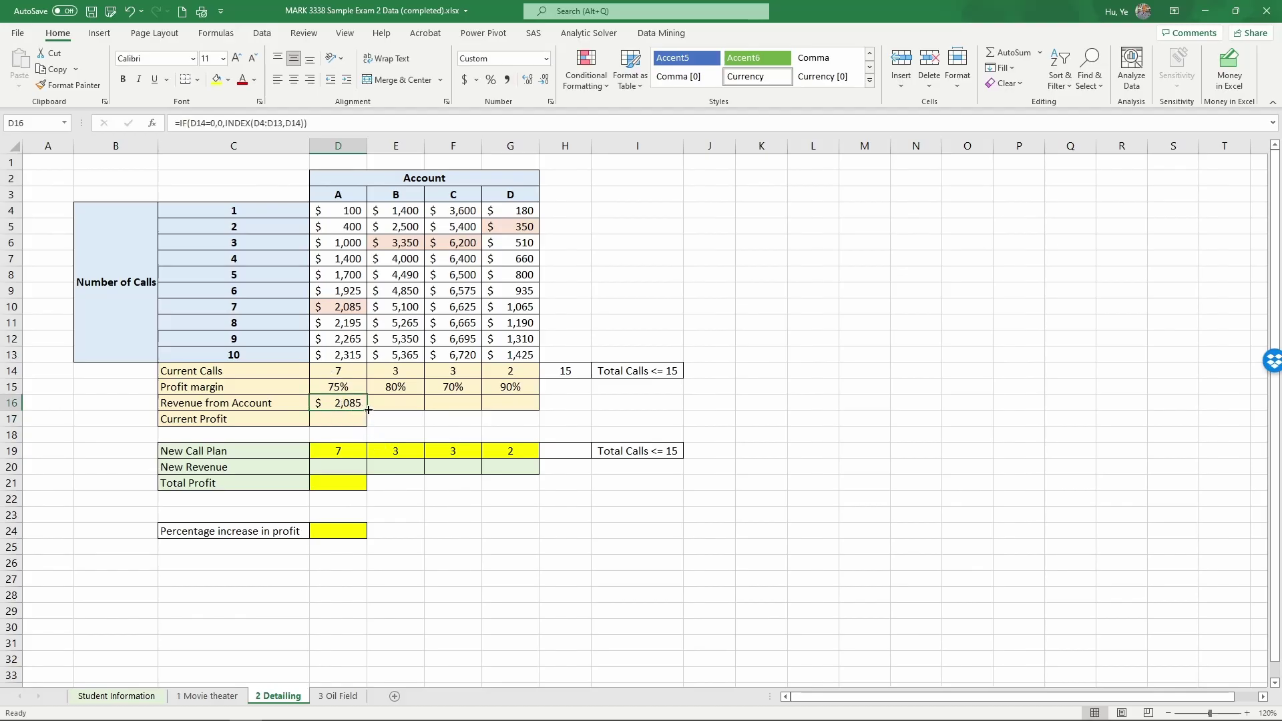
drag(368, 410, 531, 409)
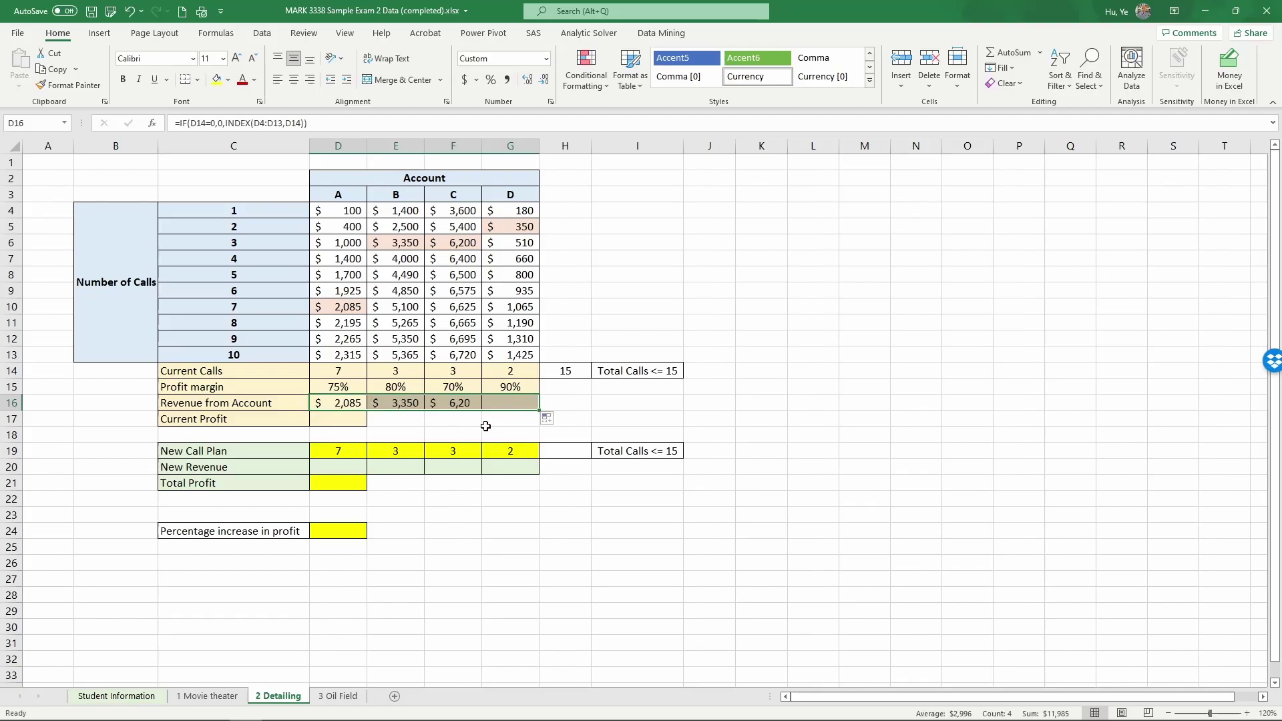
Step: Enter =SUMPRODUCT(D15:G15,D16:G16) in D17 for Current Profit, showing $8,899
click(321, 416)
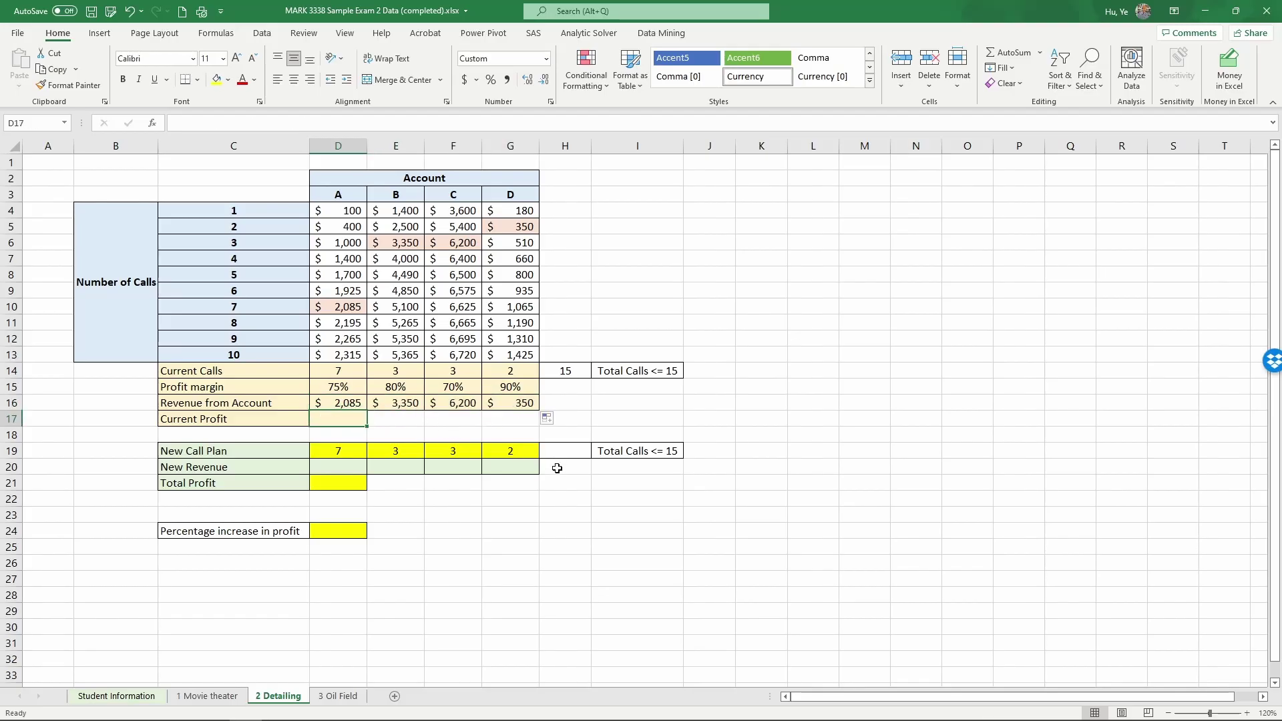
text(=)
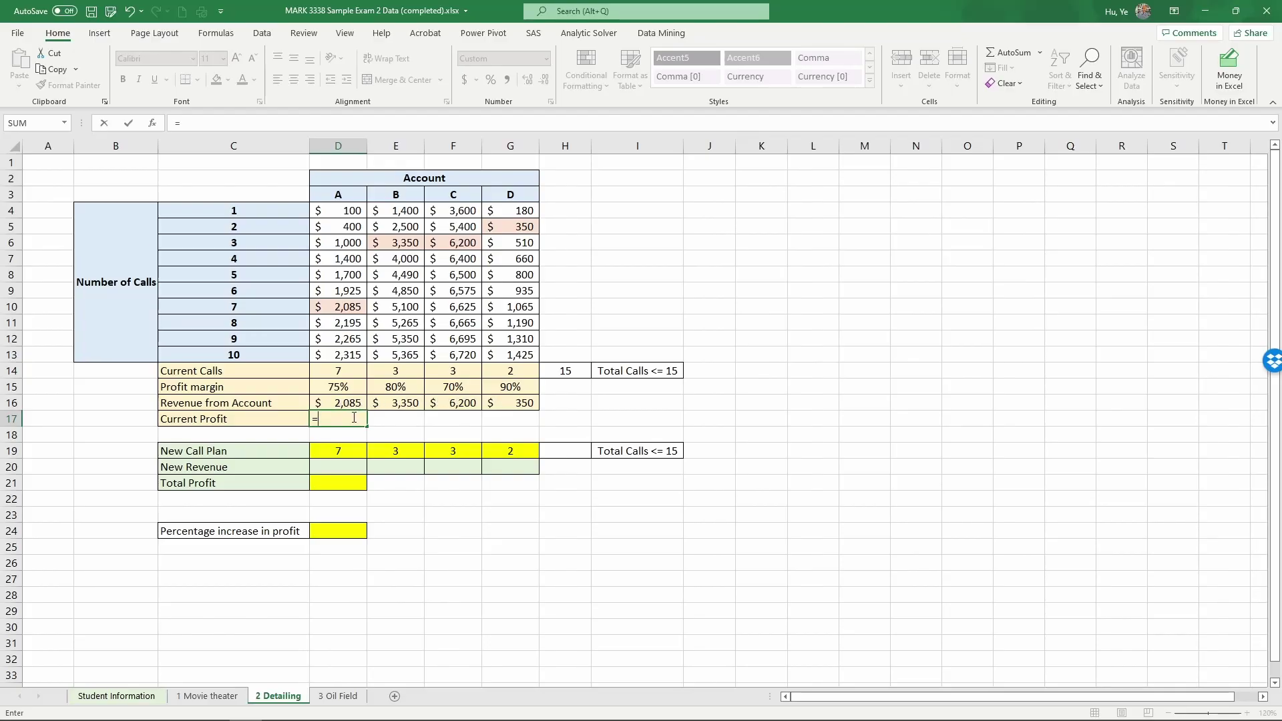
text(sump)
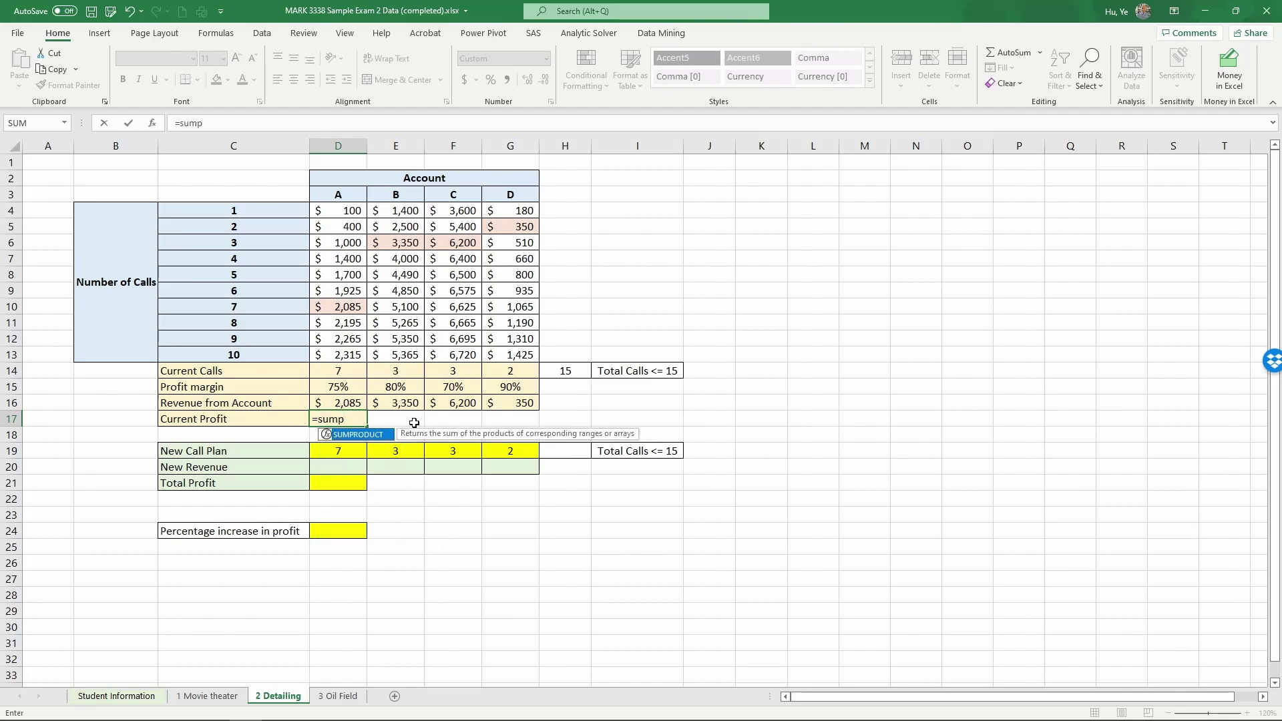
text(roduct()
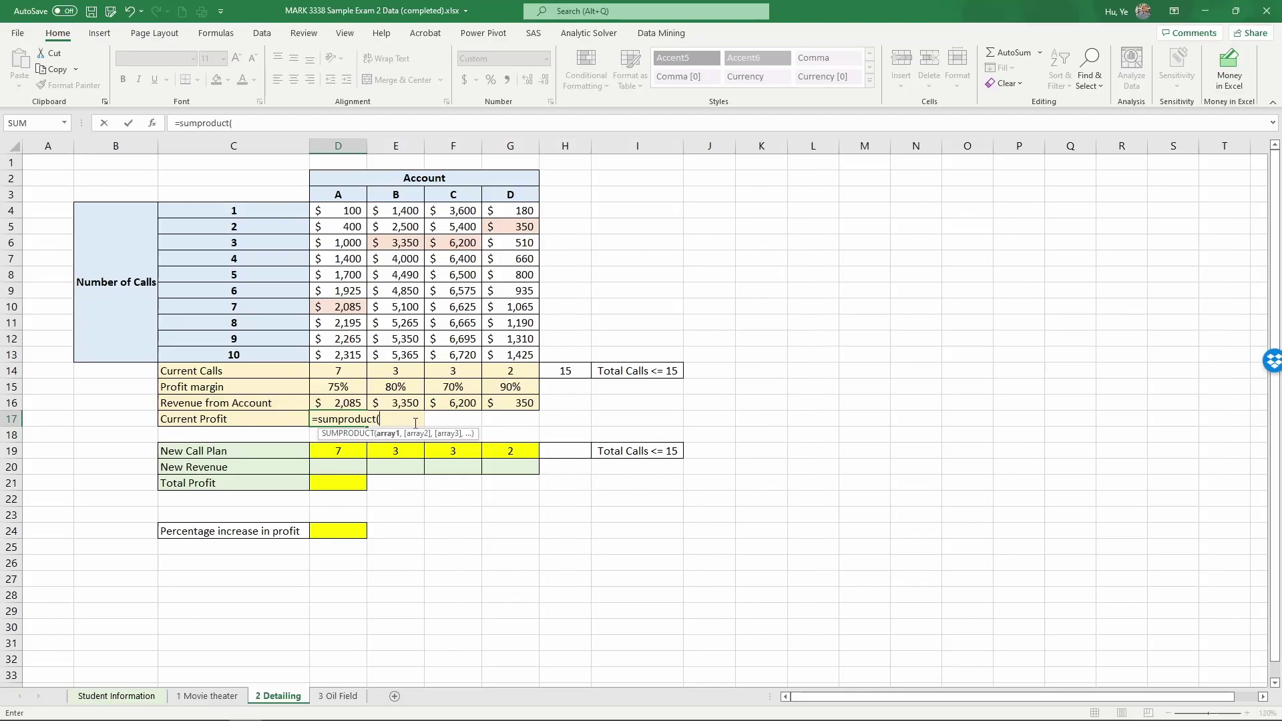
drag(339, 387, 490, 386)
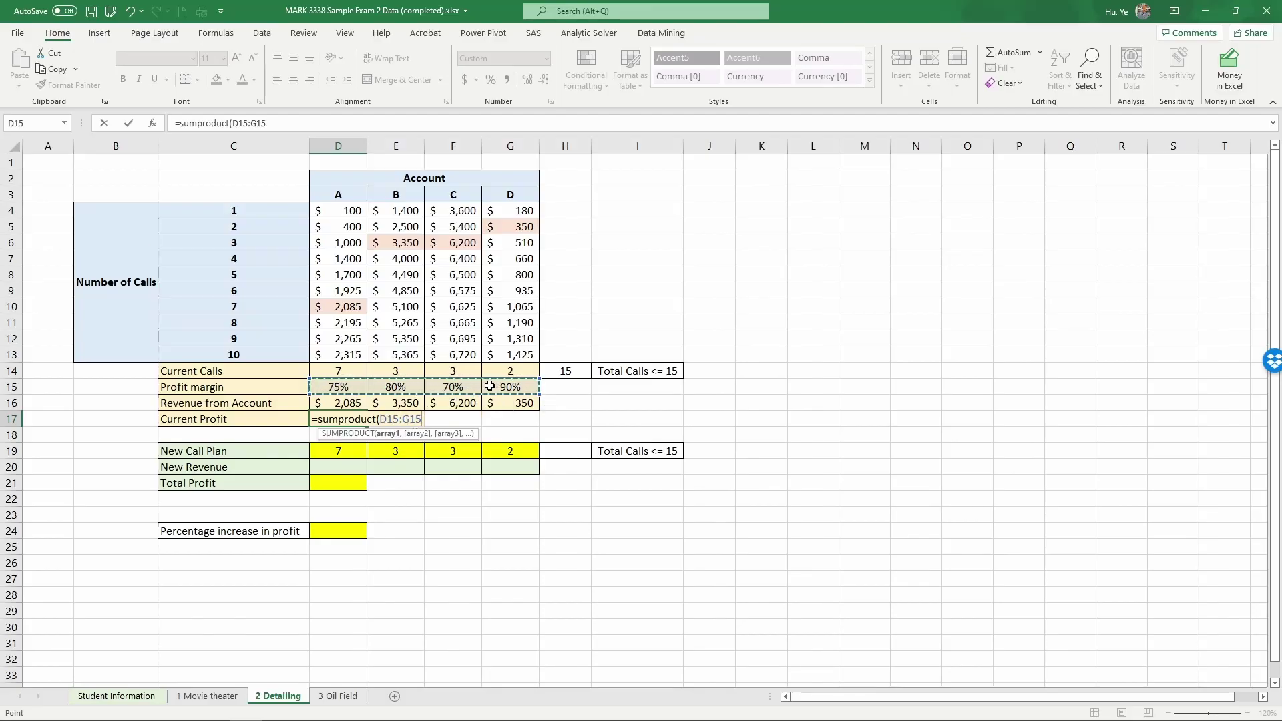
text(,)
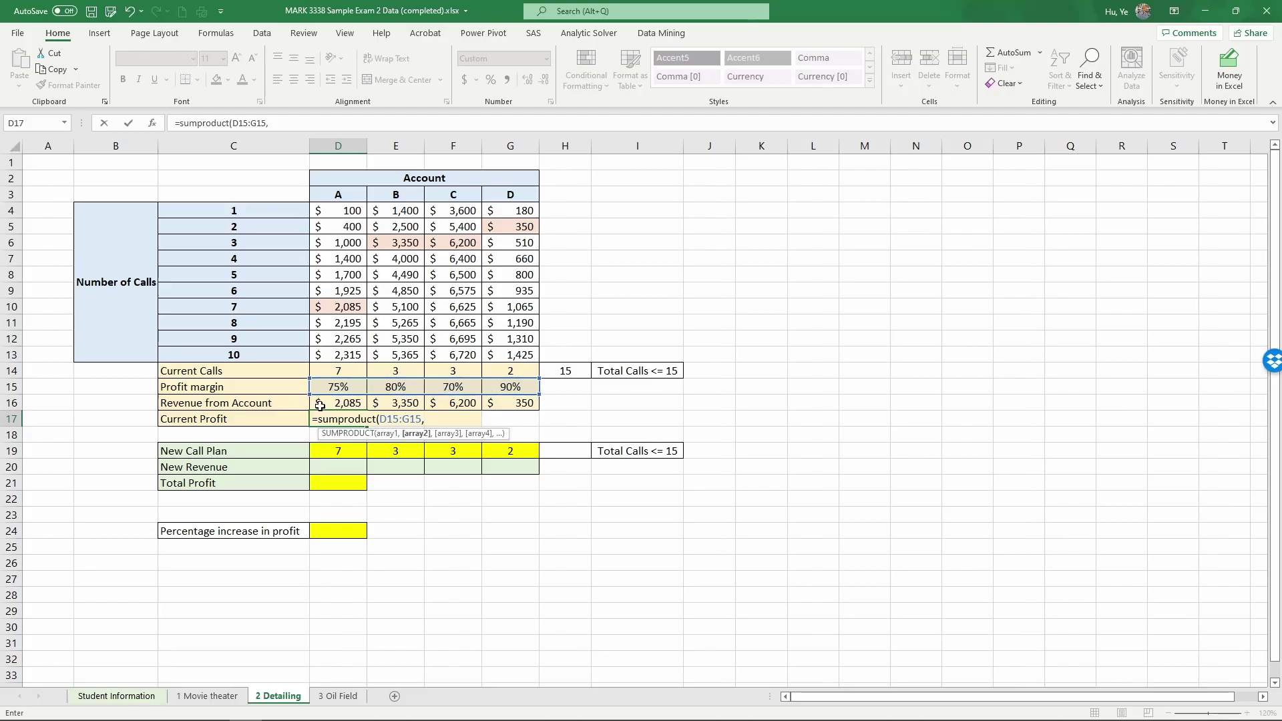
drag(319, 404, 501, 406)
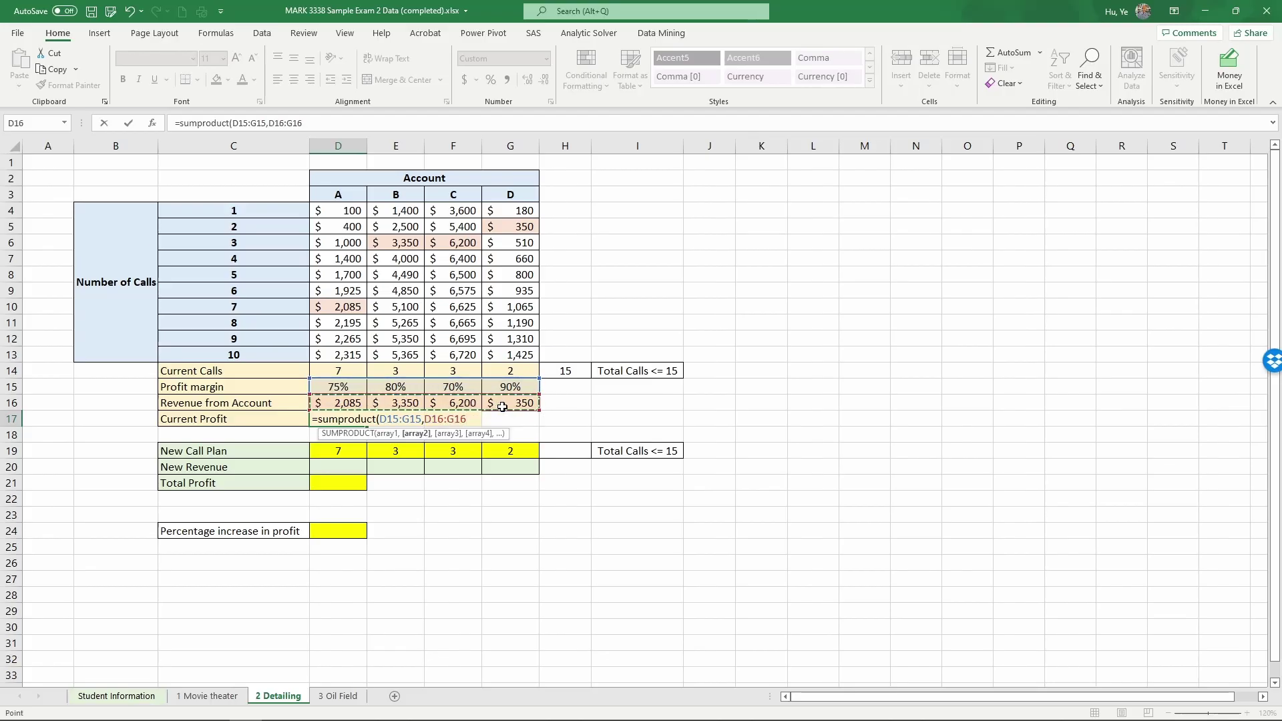
text())
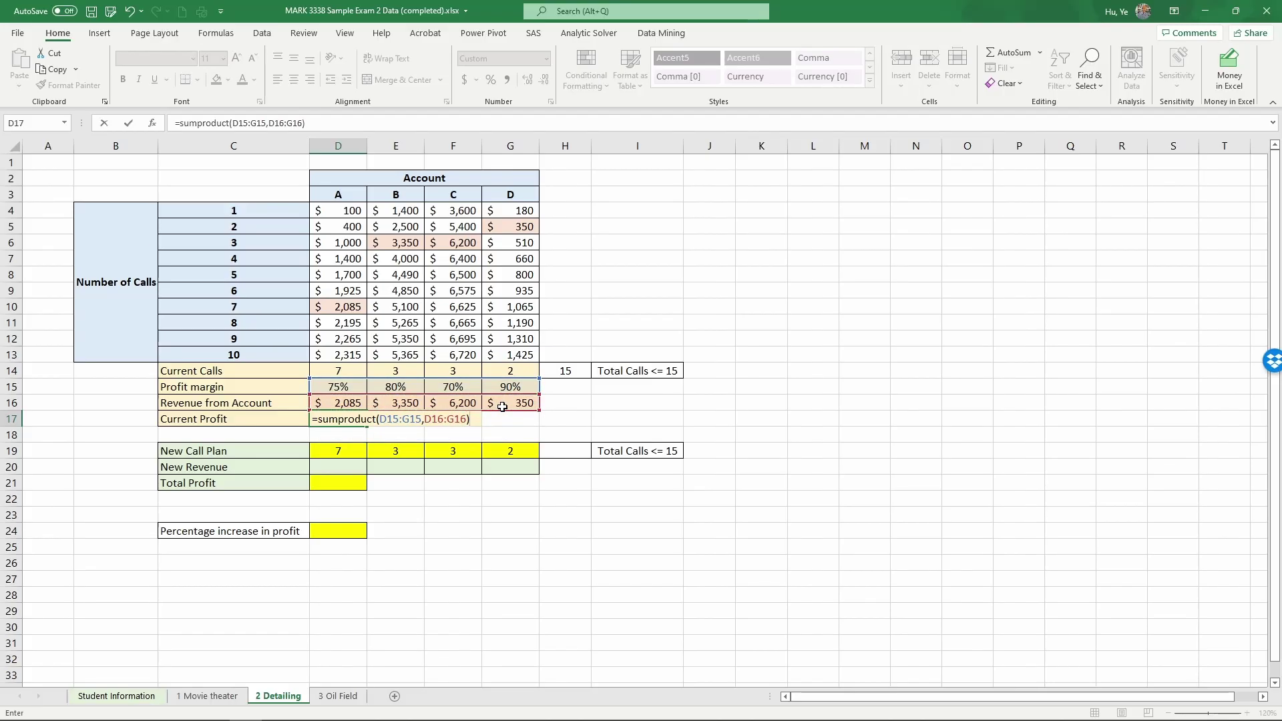
key(Return)
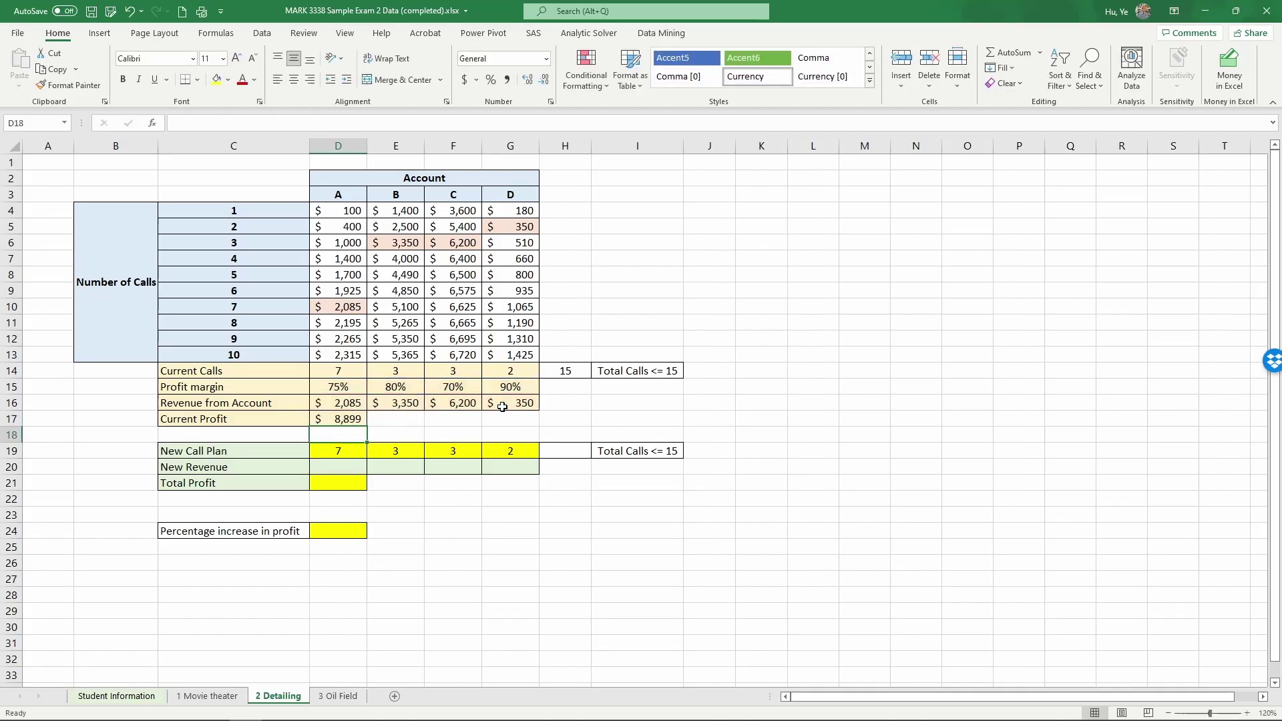
click(352, 416)
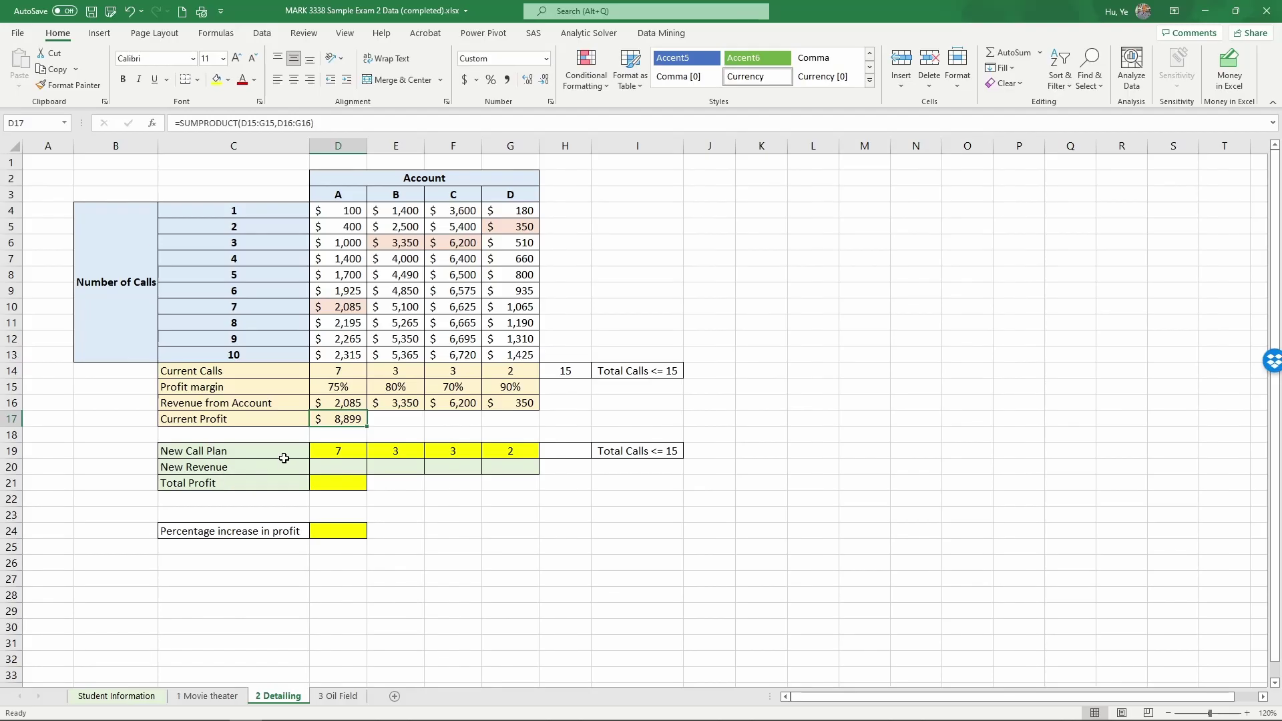
Step: Enter =SUM(D19:G19) in H19 to total the New Call Plan, showing 15
click(573, 448)
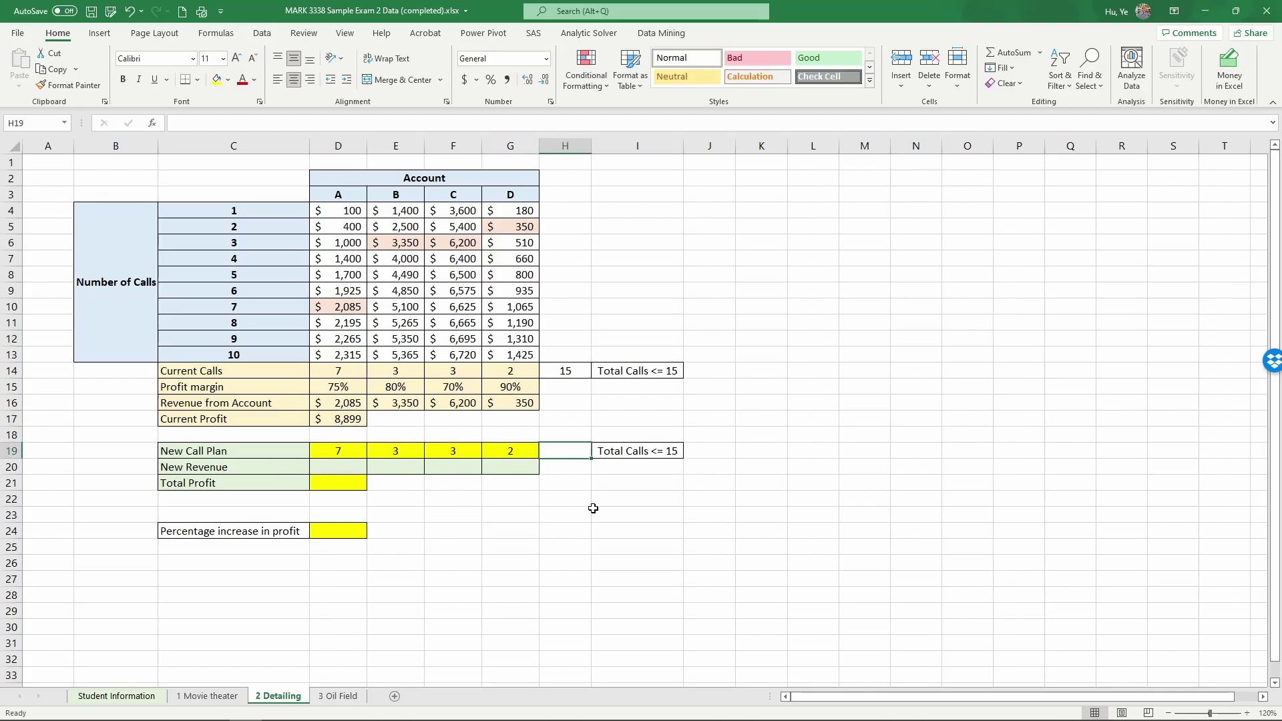
text(=sum()
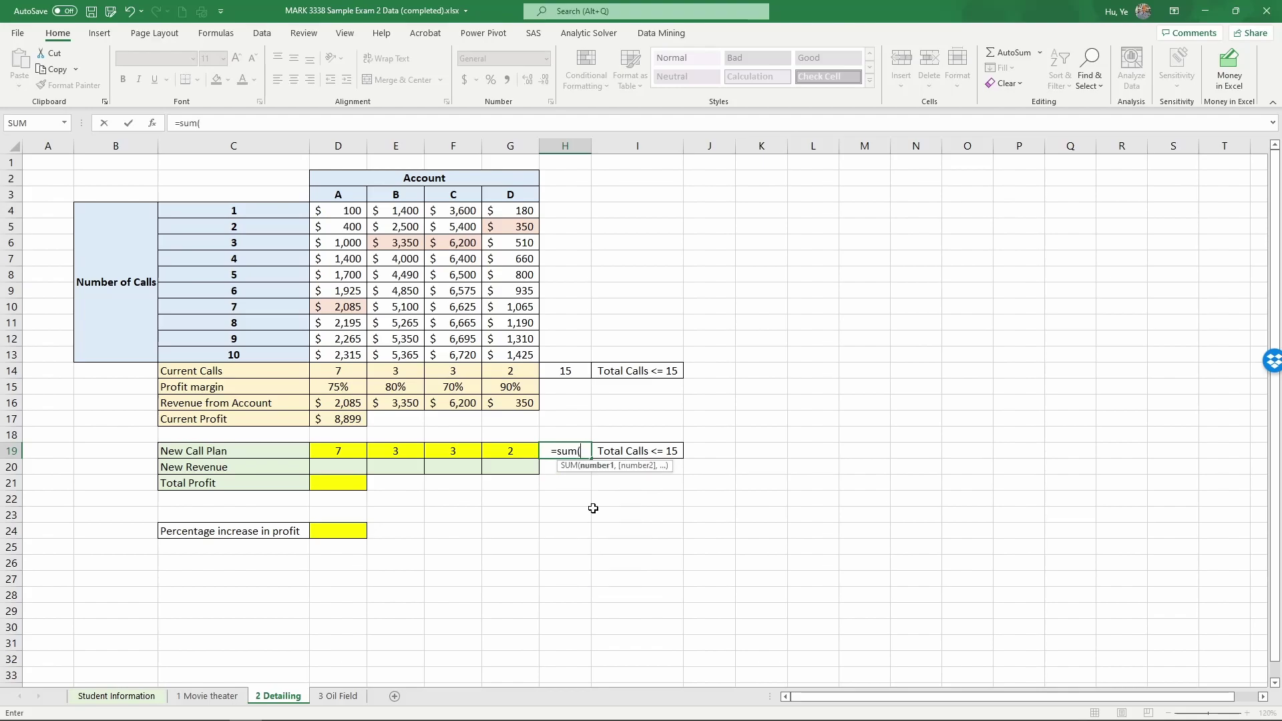
drag(358, 448, 502, 453)
text())
key(Return)
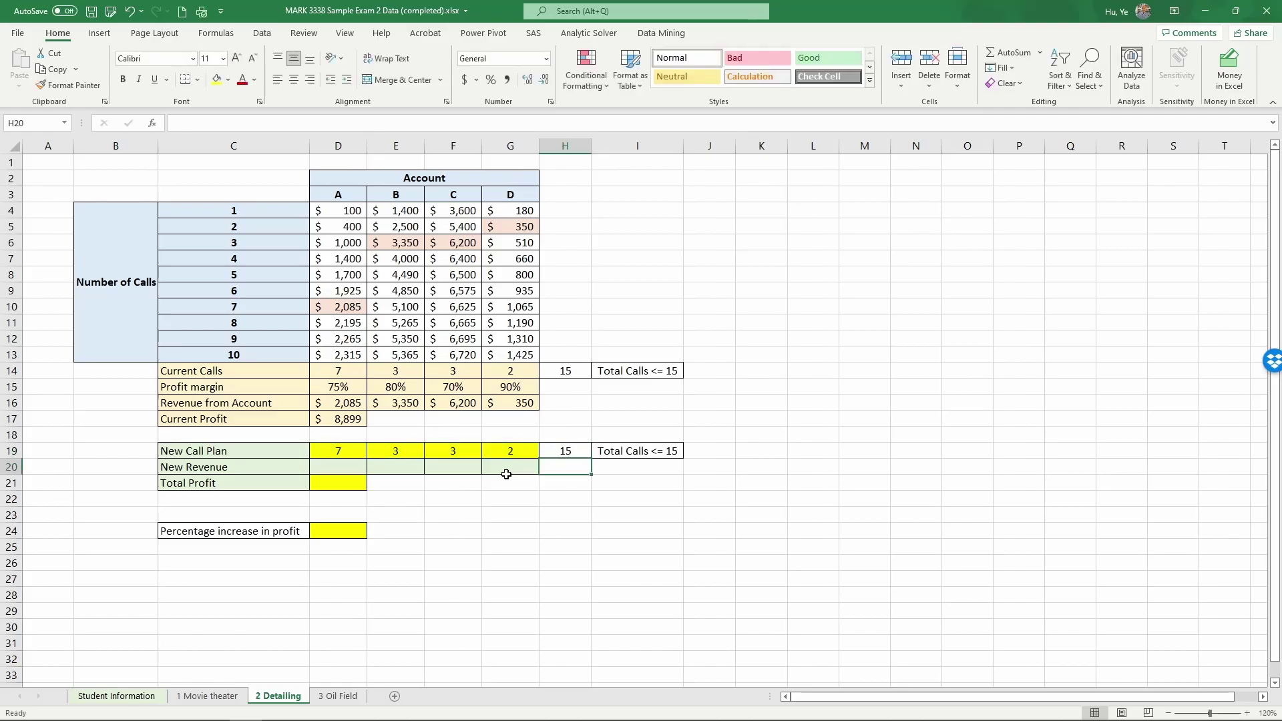
click(564, 450)
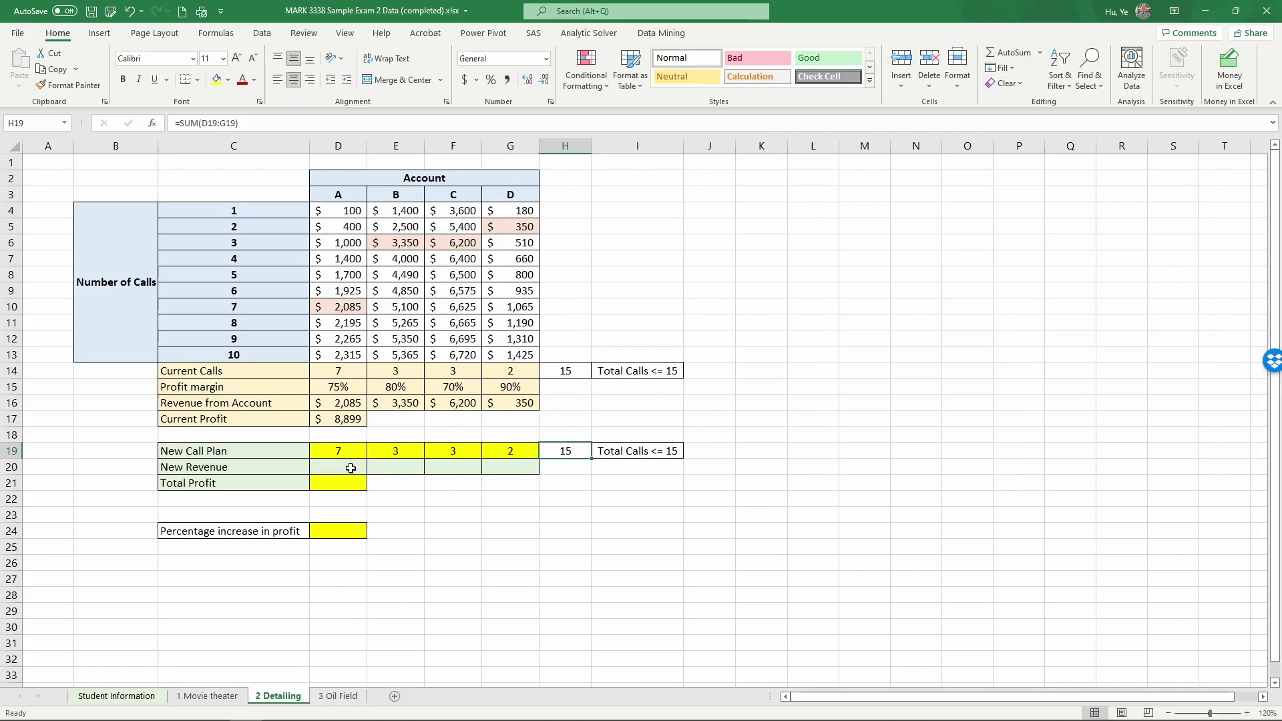
click(347, 471)
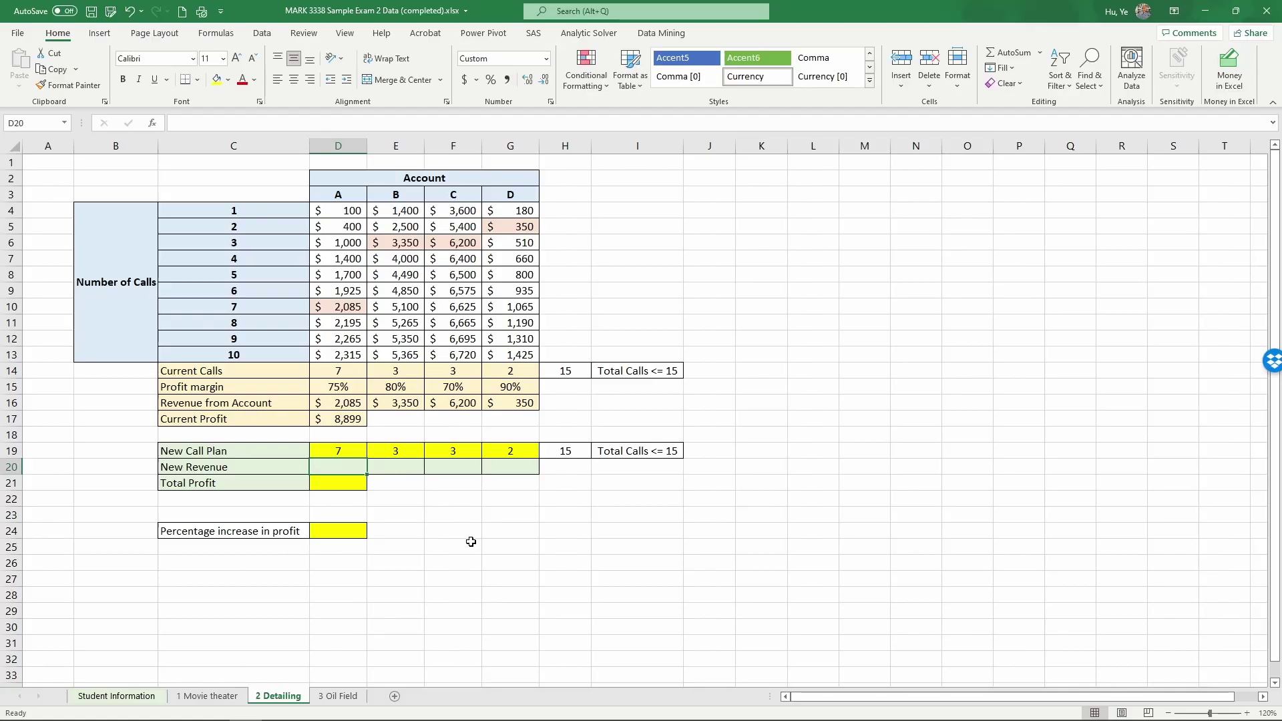
Step: Enter =IF(D19=0,0,INDEX(D4:D13,D19)) in D20 and fill it across to G20
text(=if()
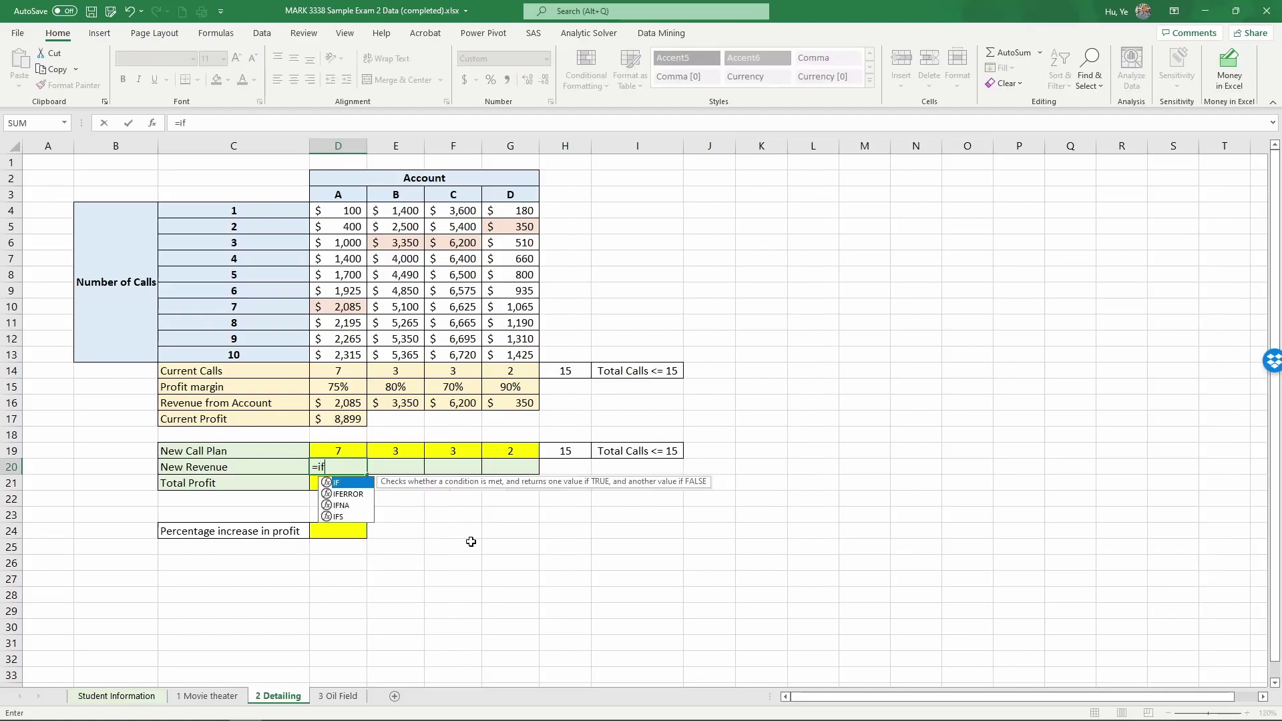
click(339, 454)
text(=0,)
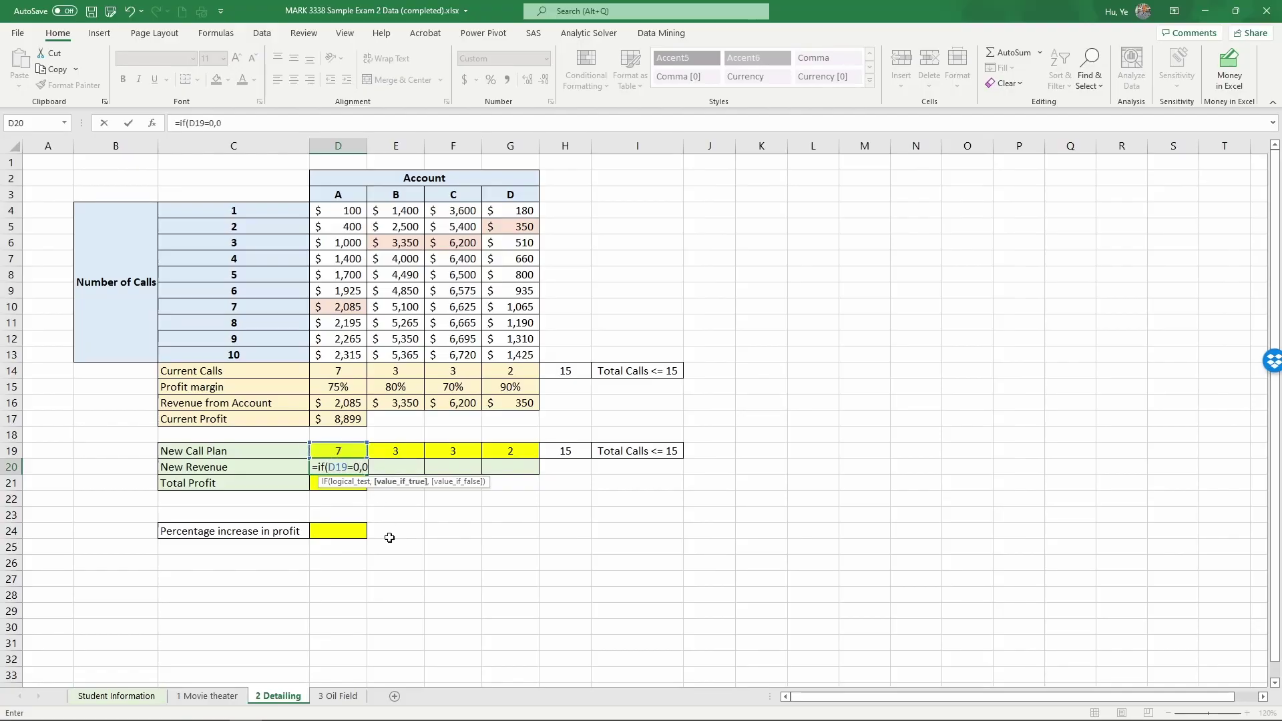
text(0,index()
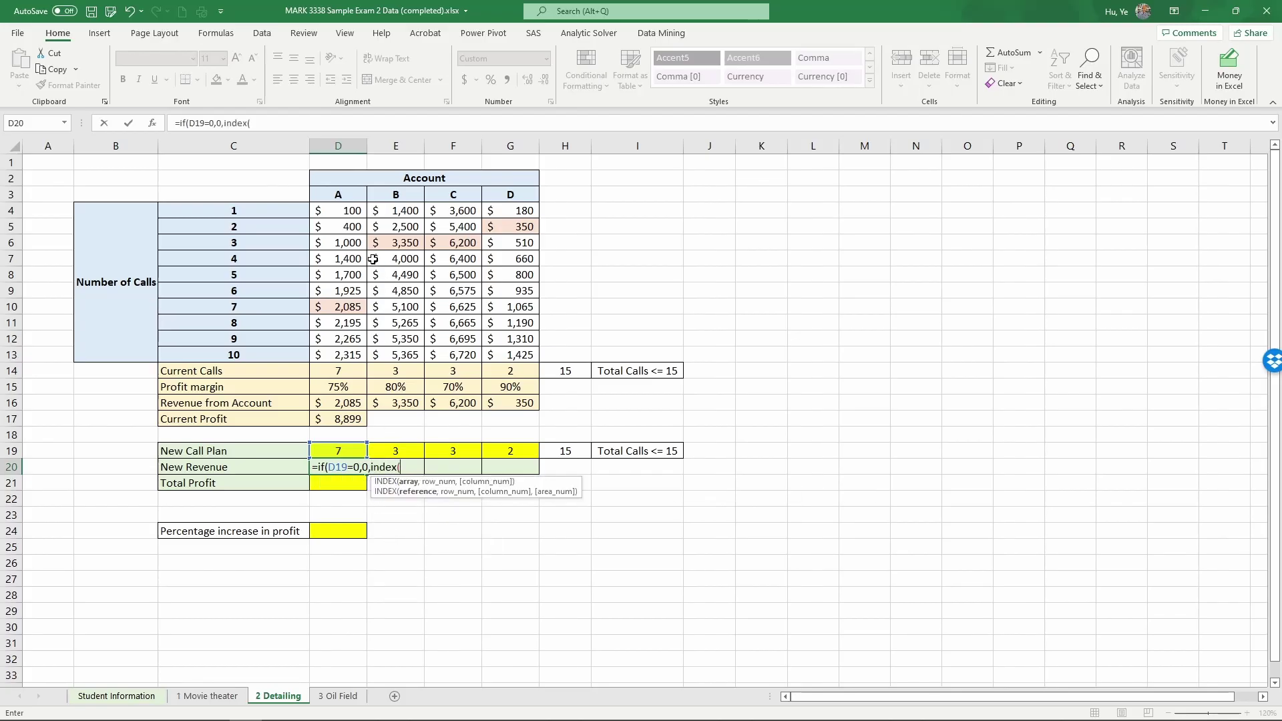
drag(339, 208, 344, 347)
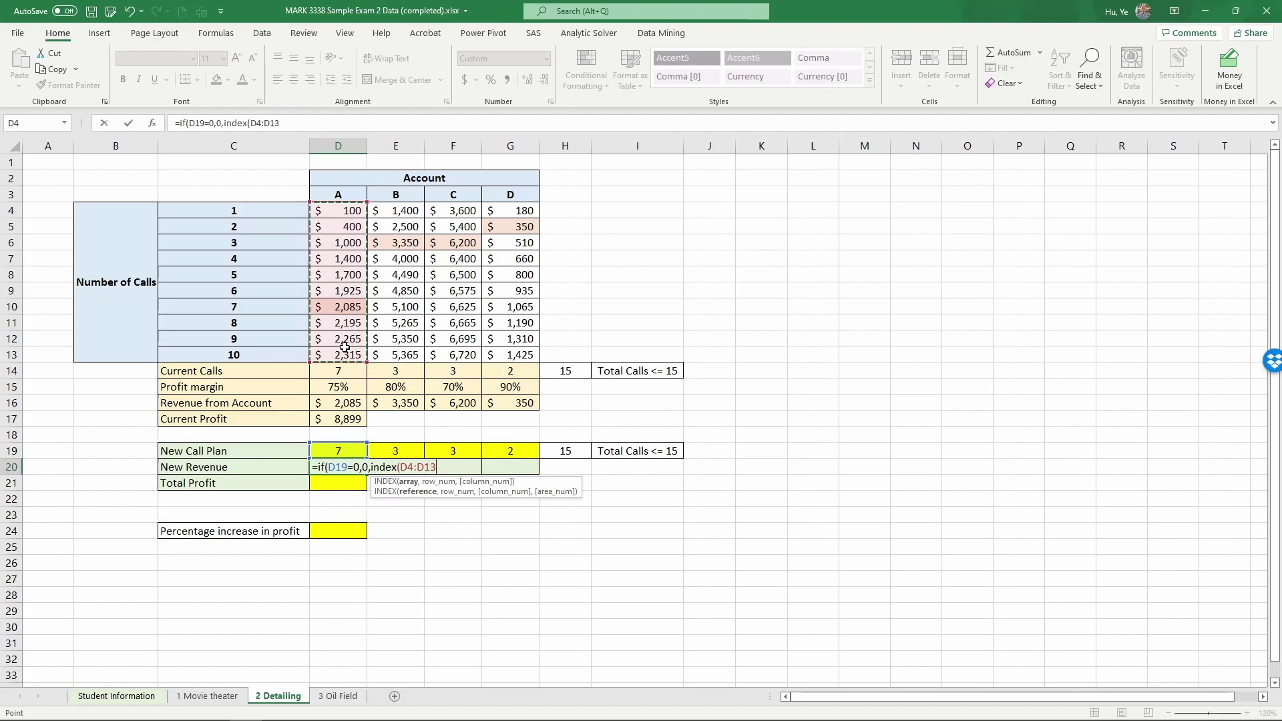
text(,)
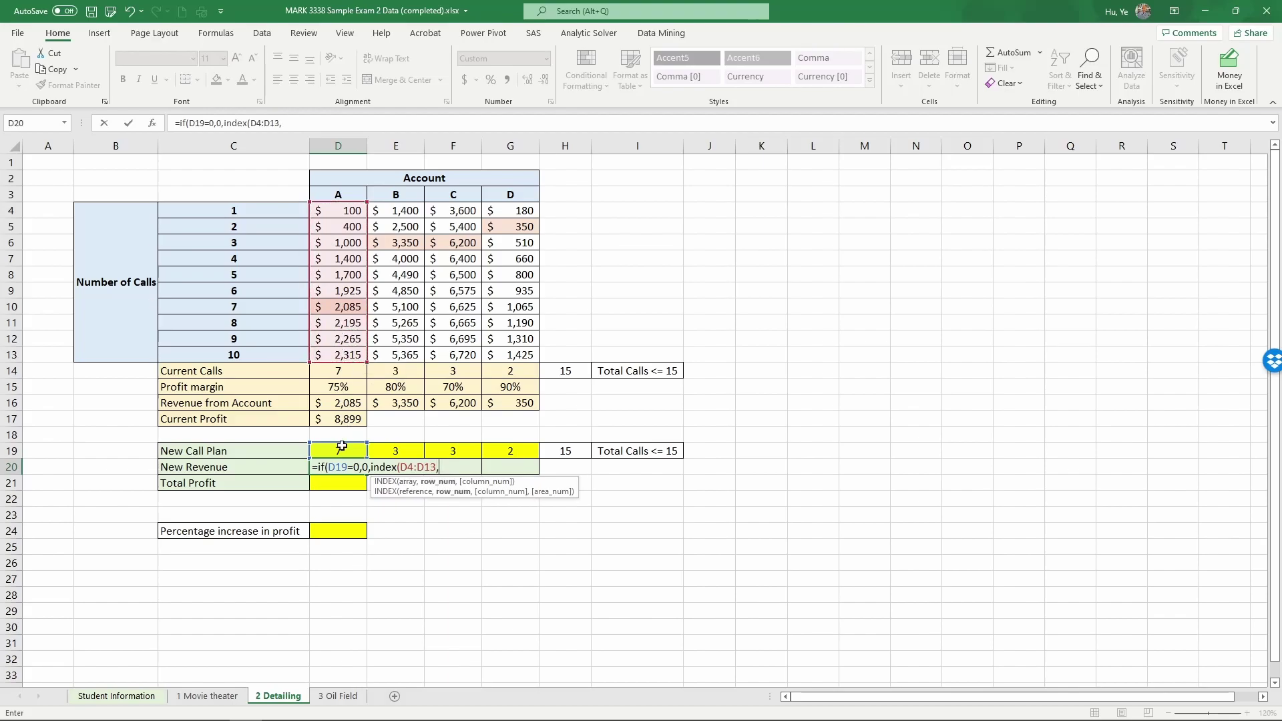
click(342, 448)
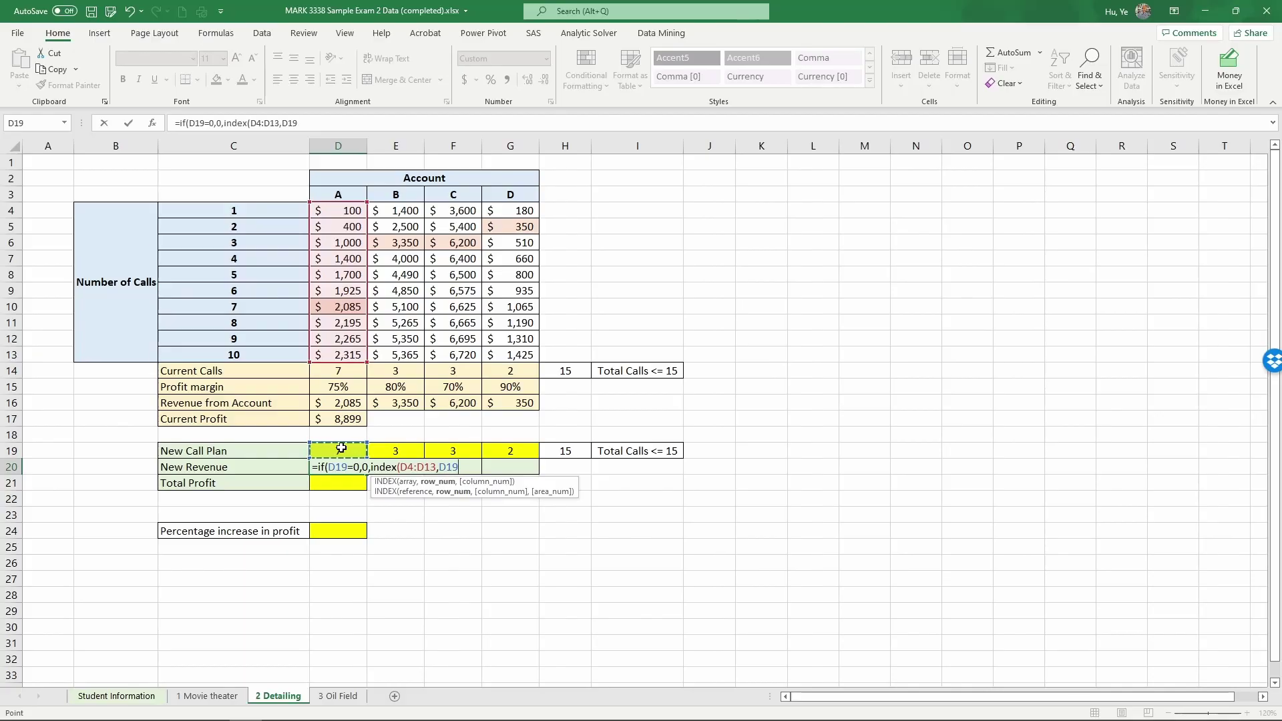
text()))
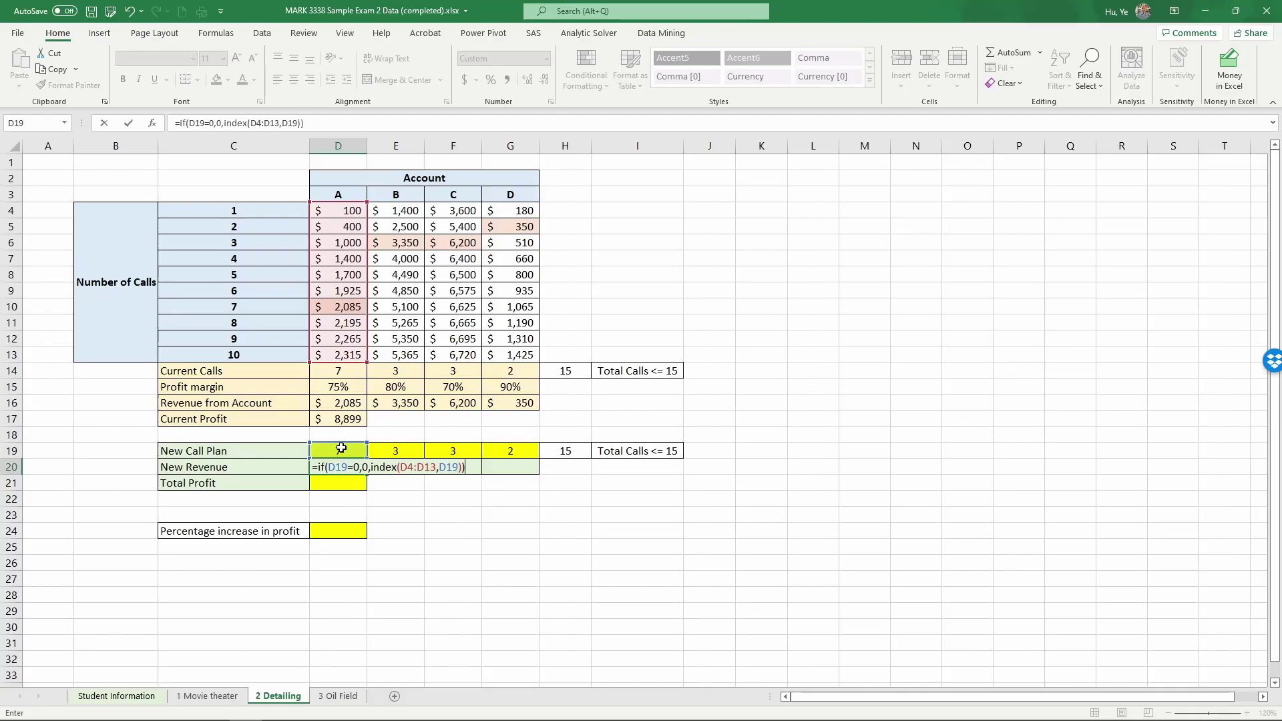
key(Return)
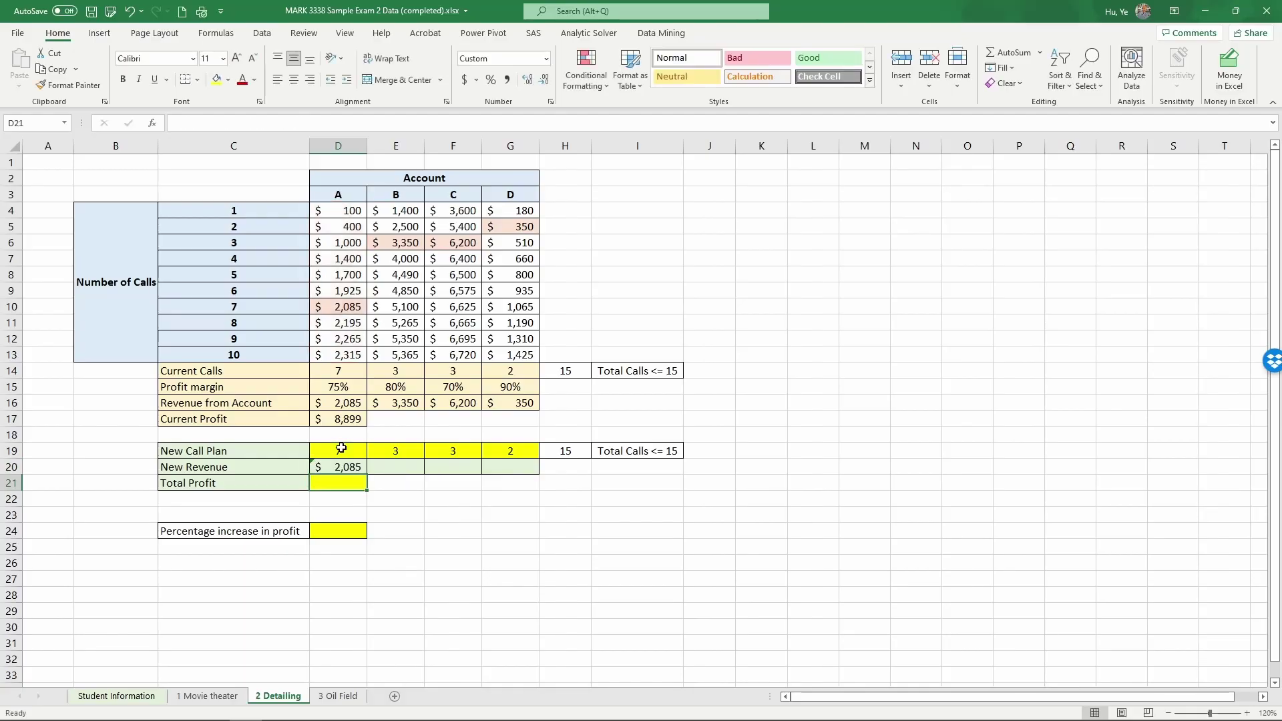
click(341, 467)
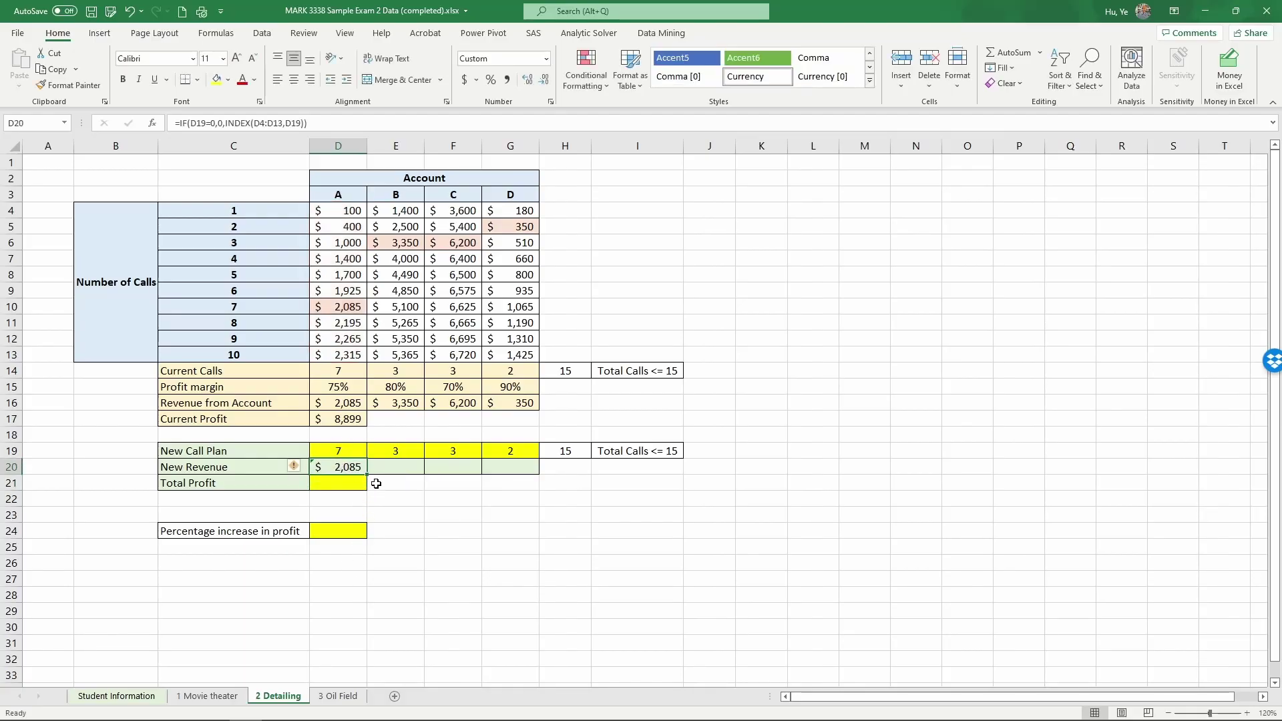
drag(367, 474, 540, 477)
Step: Enter =SUMPRODUCT(D15:G15,D20:G20) in D21 for Total Profit, showing $8,899
click(339, 482)
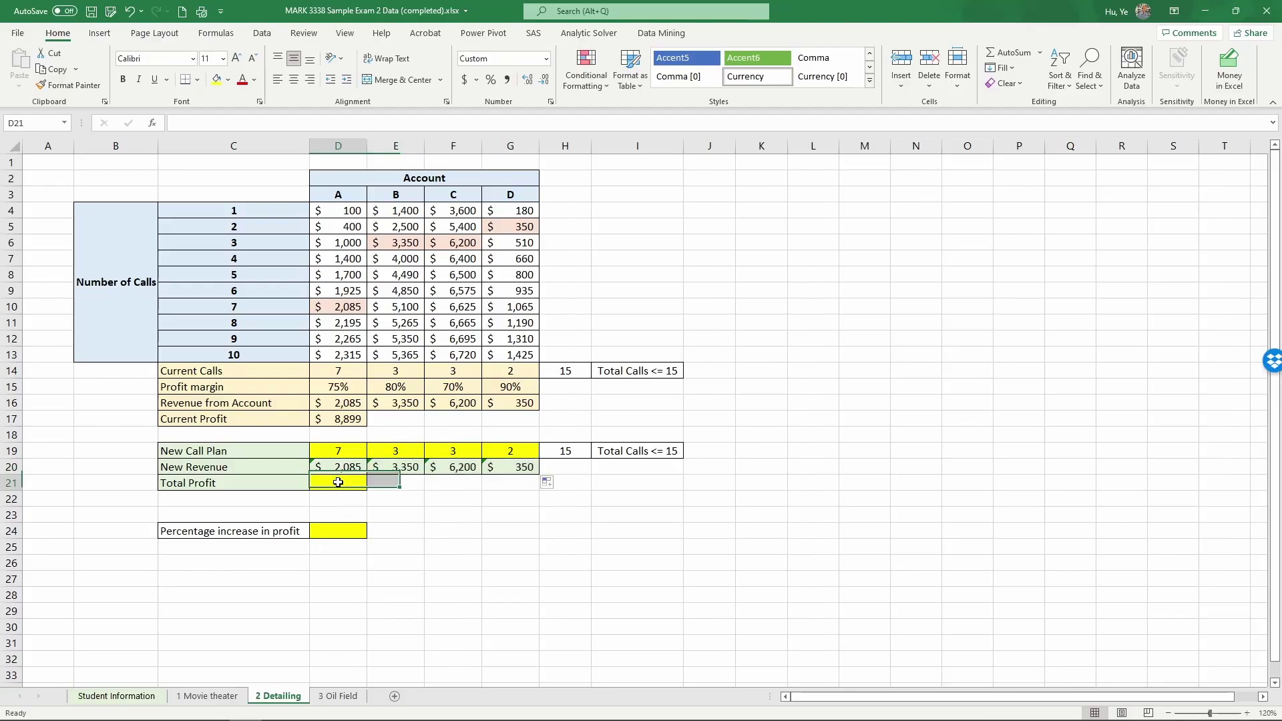
text(=s)
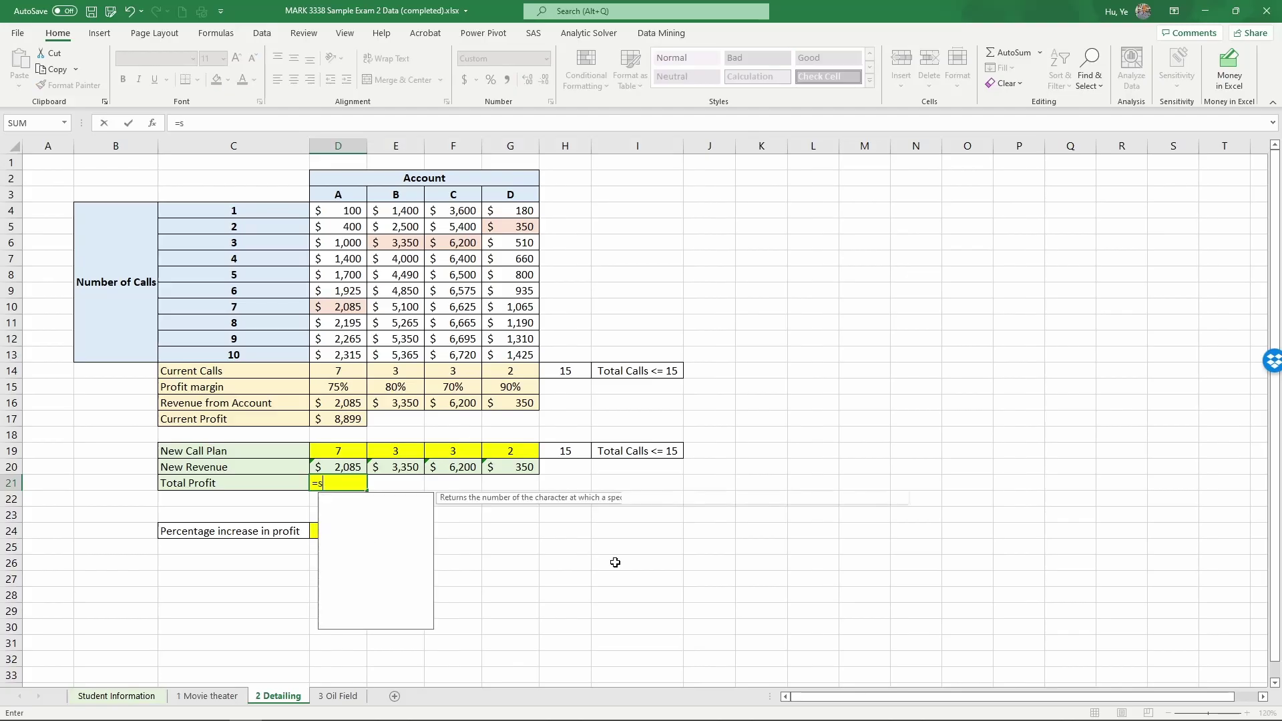
text(umproduct()
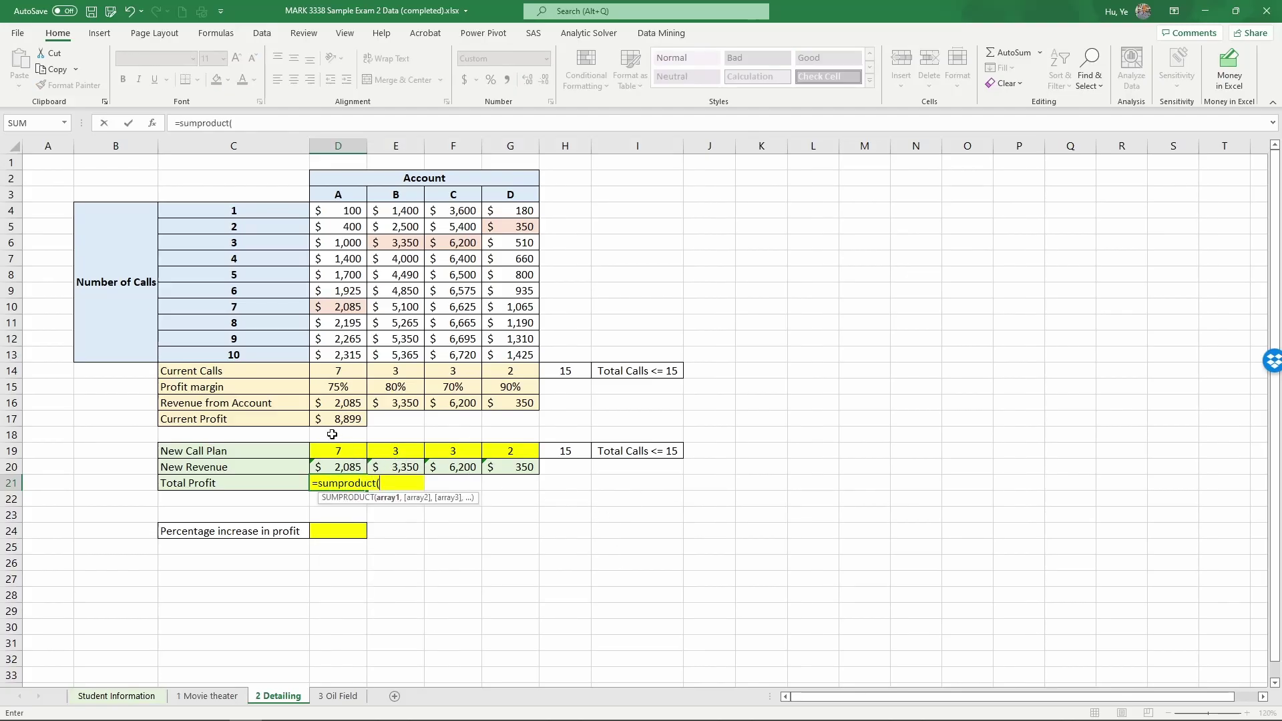
drag(333, 387, 499, 390)
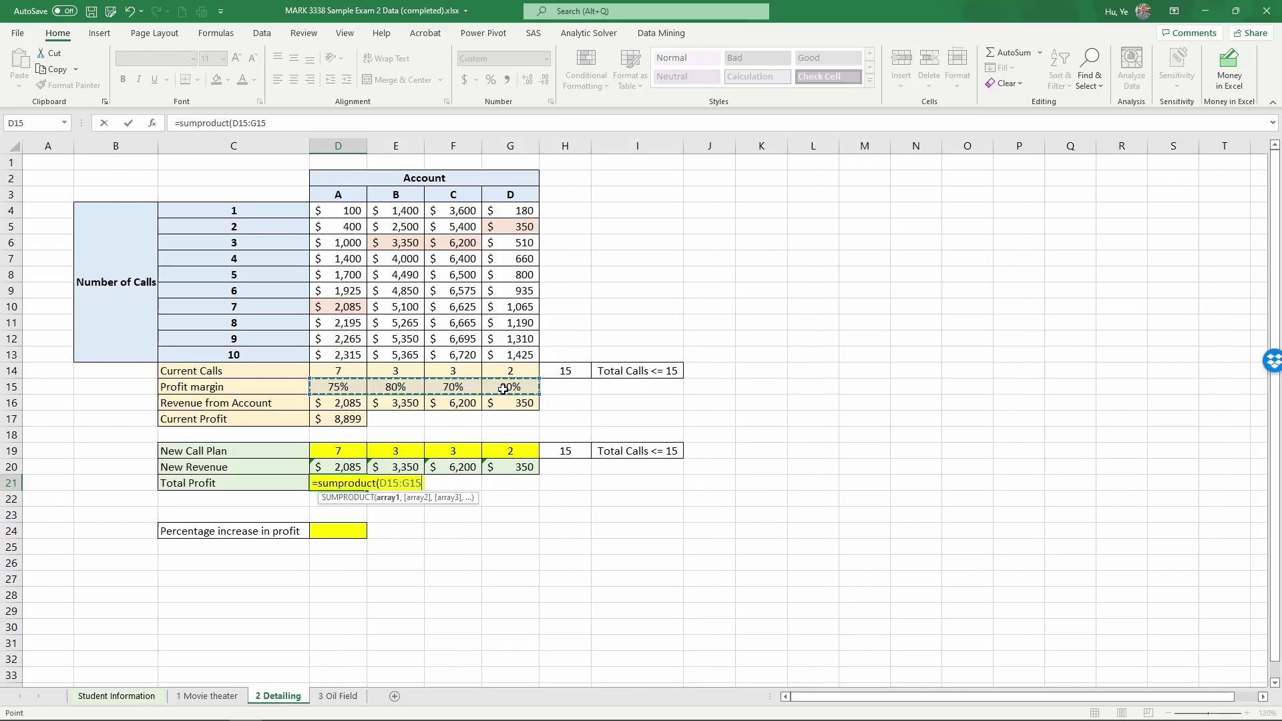
text(,)
drag(334, 467, 500, 470)
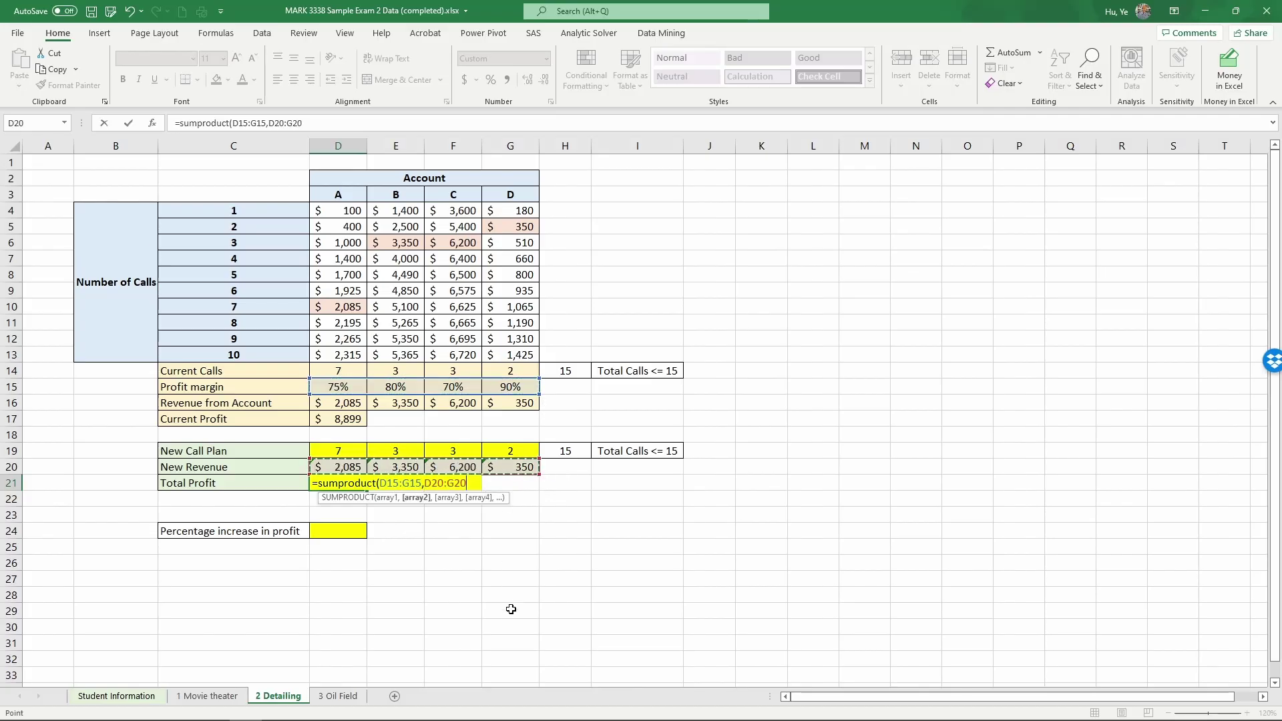
text())
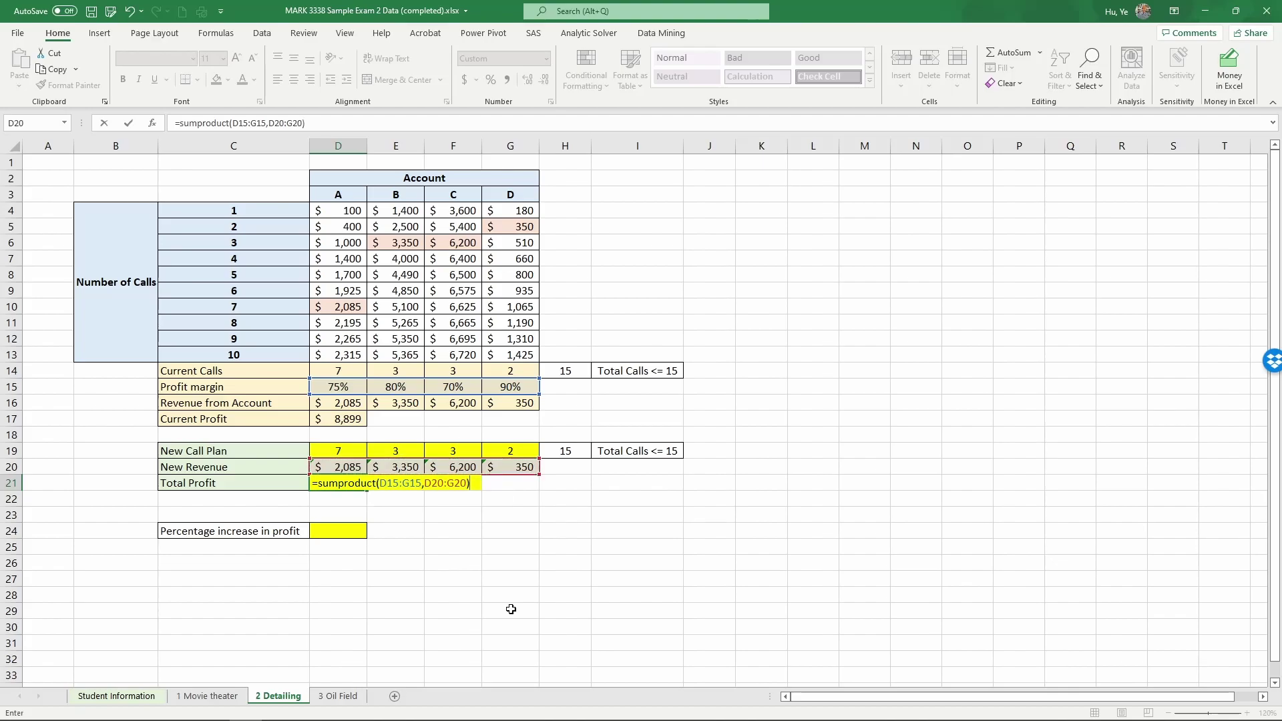
key(Return)
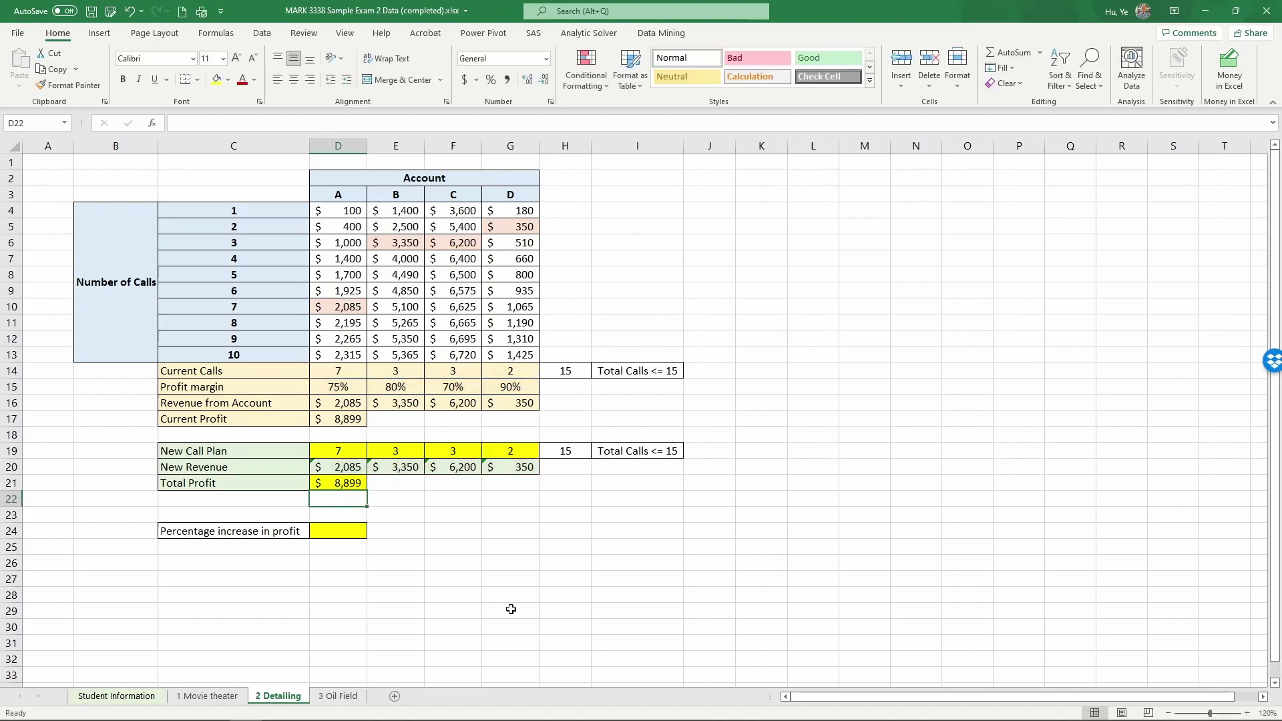
click(339, 478)
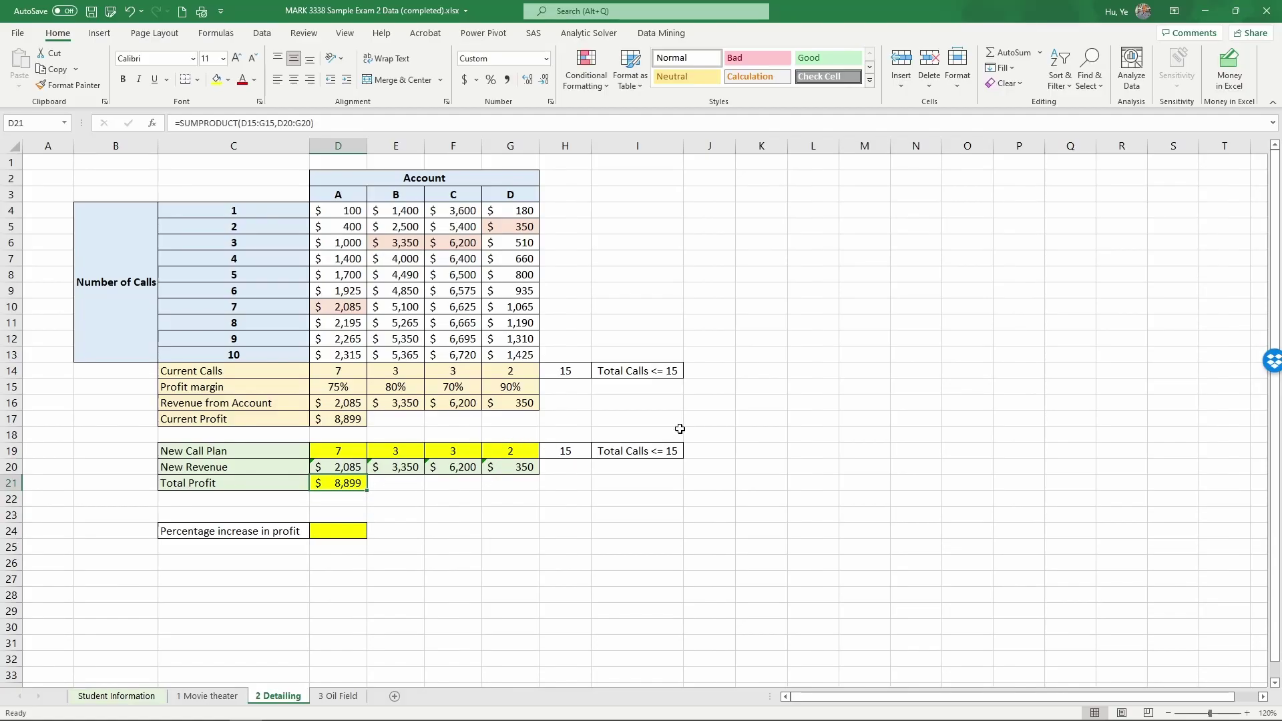
Step: In Solver, maximize $D$21 by changing $D$19:$G$19 using the Evolutionary method
click(261, 33)
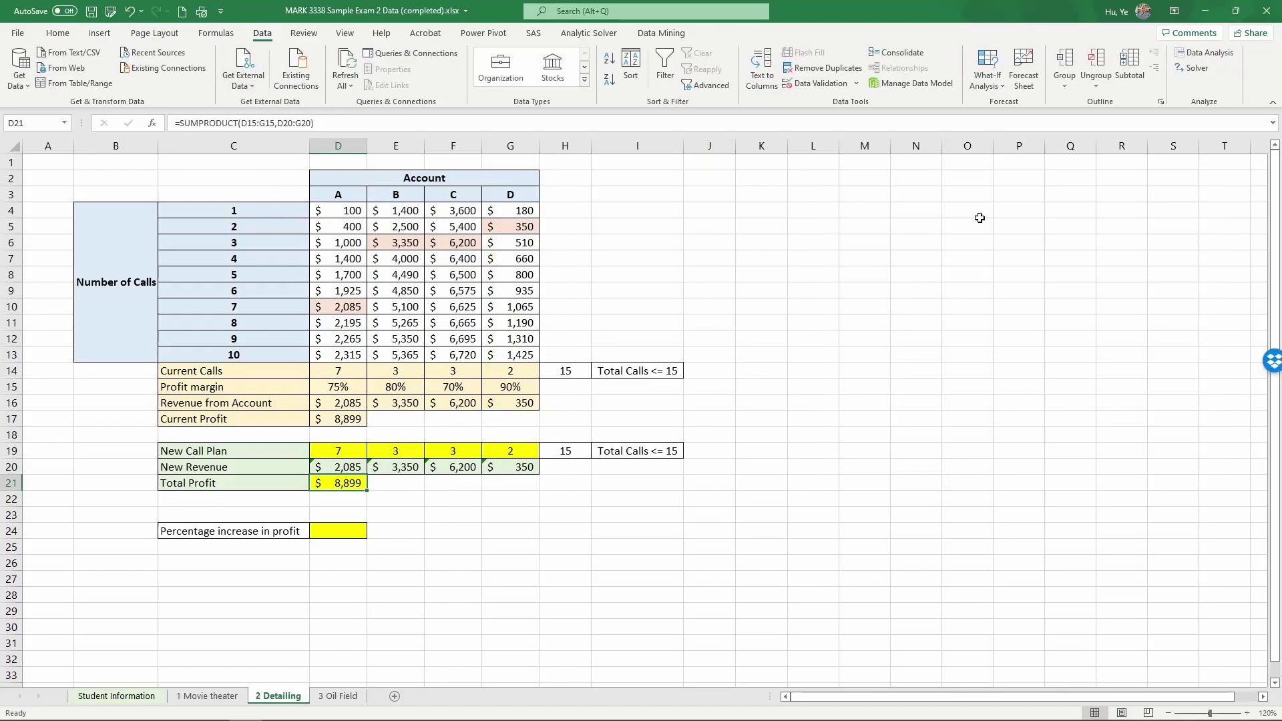
click(1191, 67)
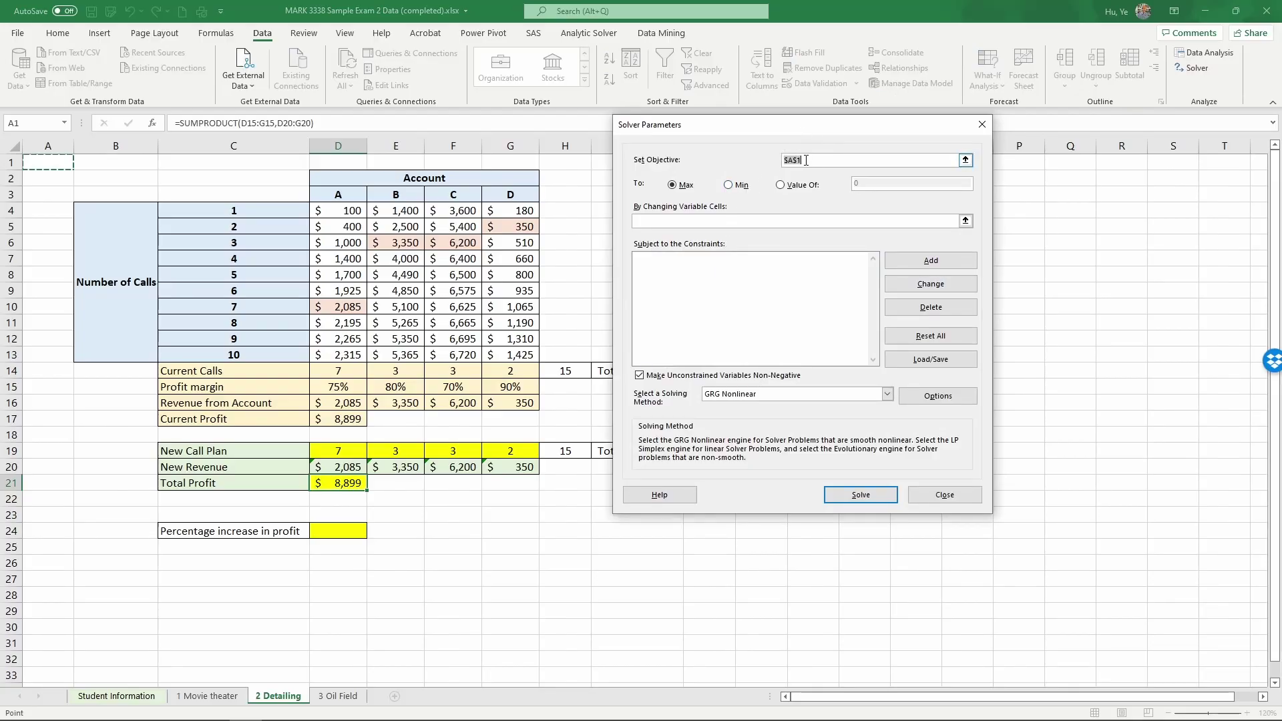
click(346, 484)
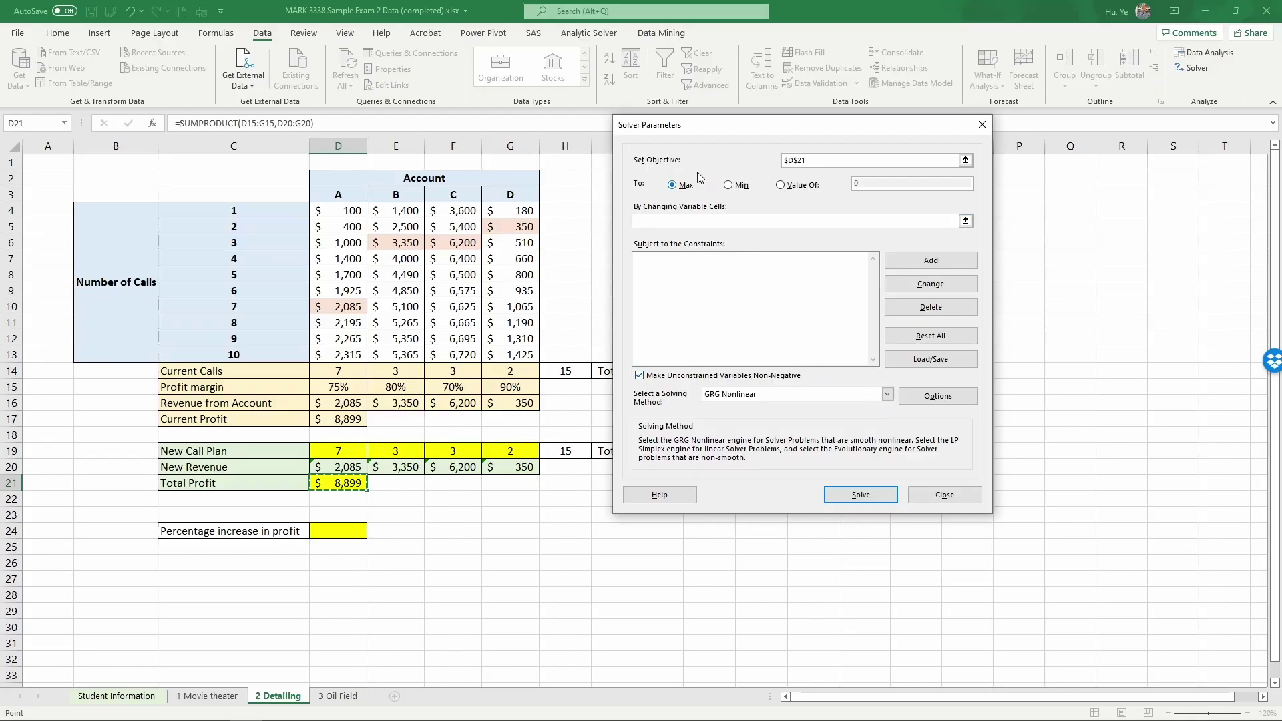
click(957, 221)
drag(339, 451, 499, 446)
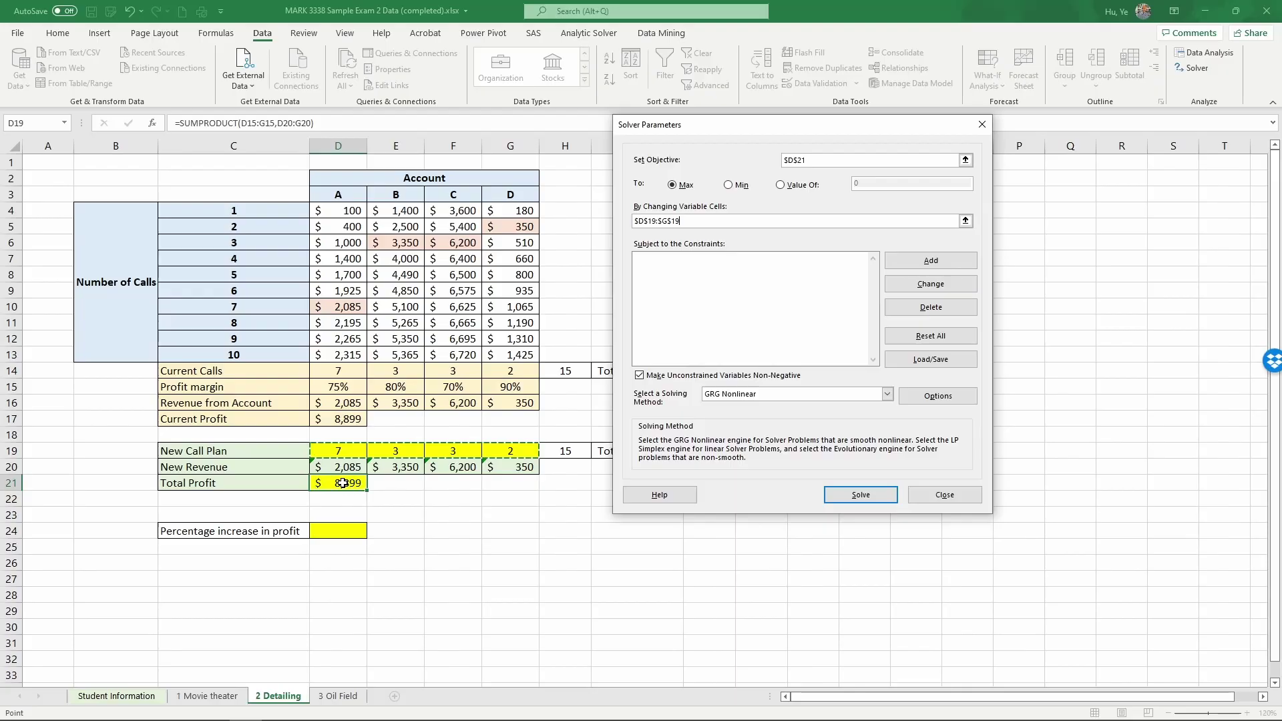
click(887, 394)
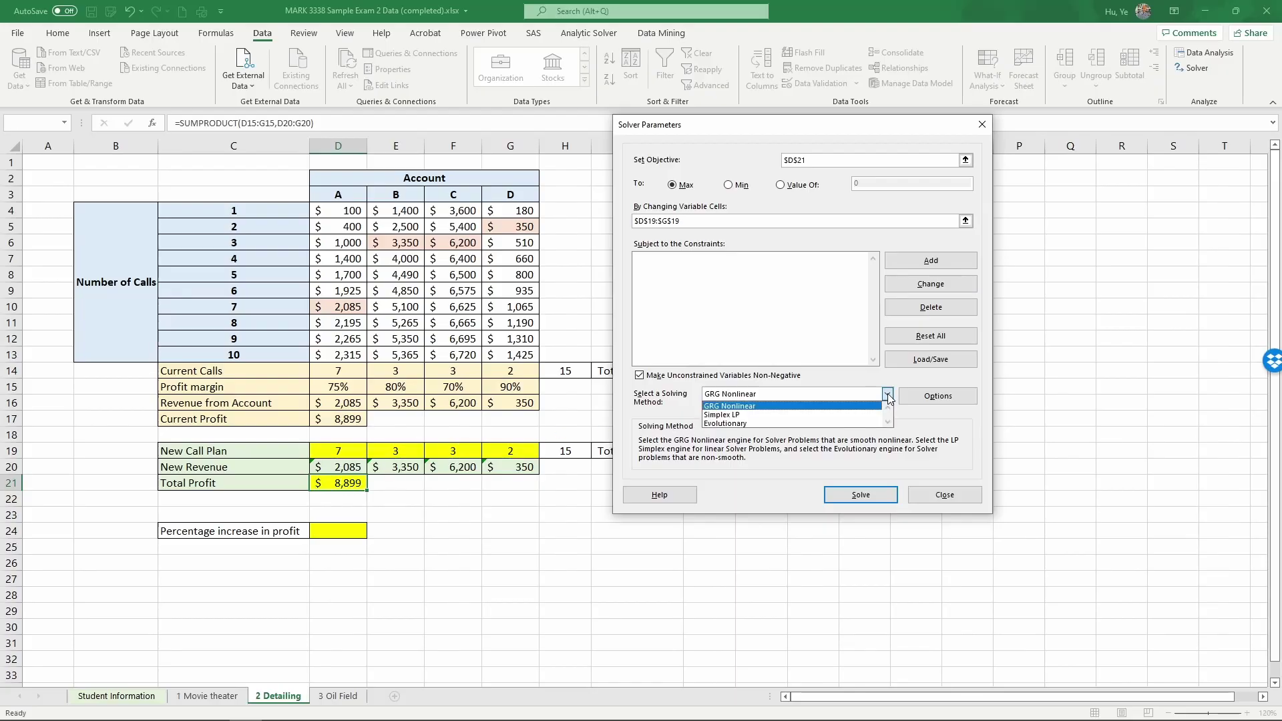
click(740, 424)
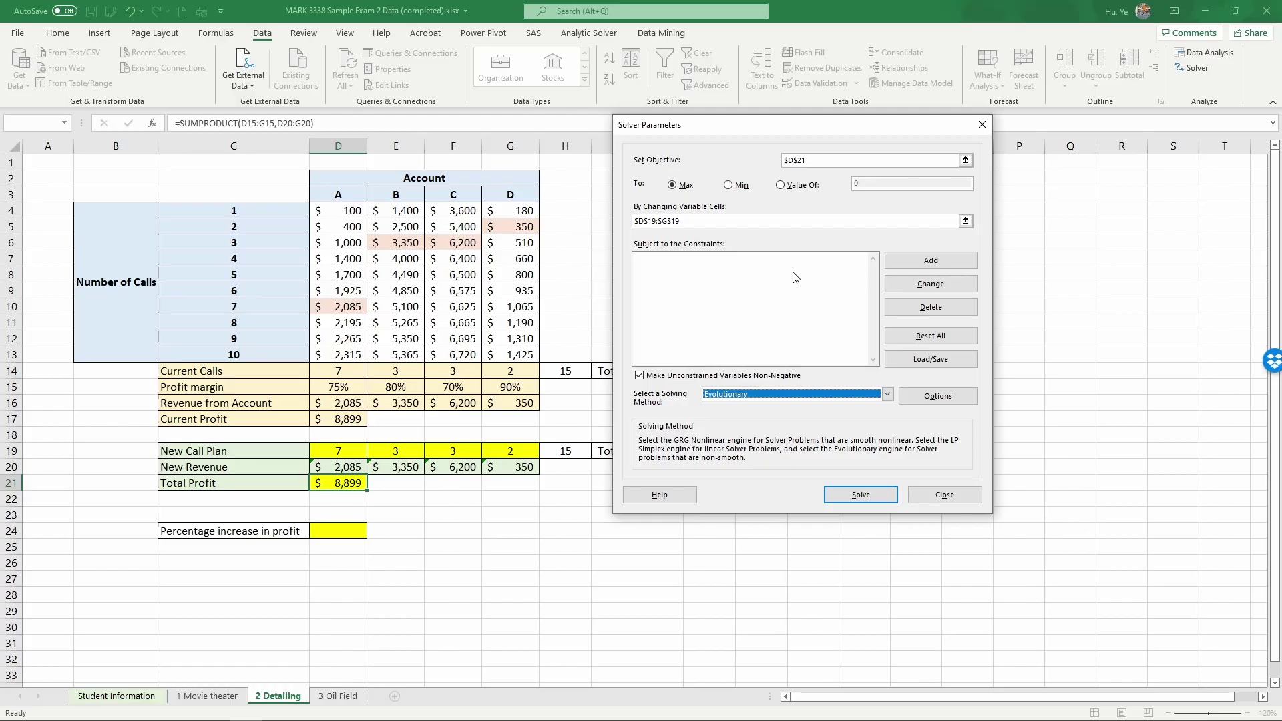
Step: Add the Solver constraint $D$19:$G$19 <= 15
click(916, 263)
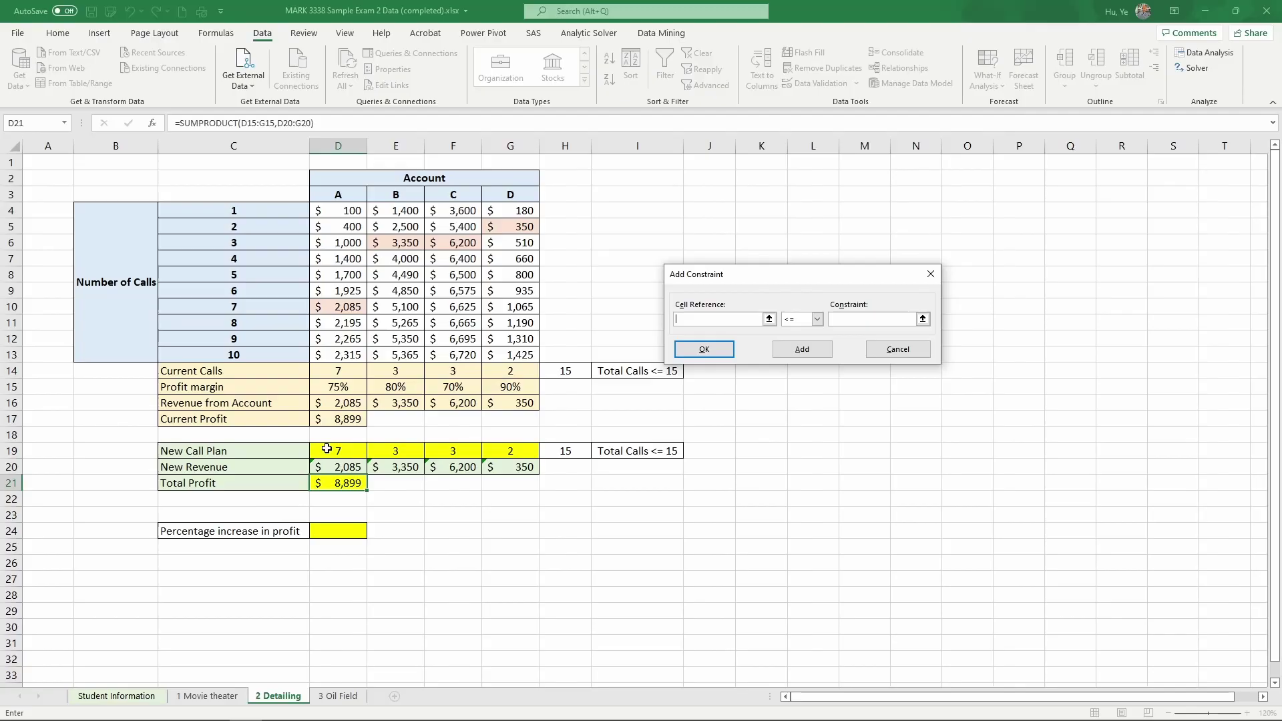
drag(327, 449, 490, 443)
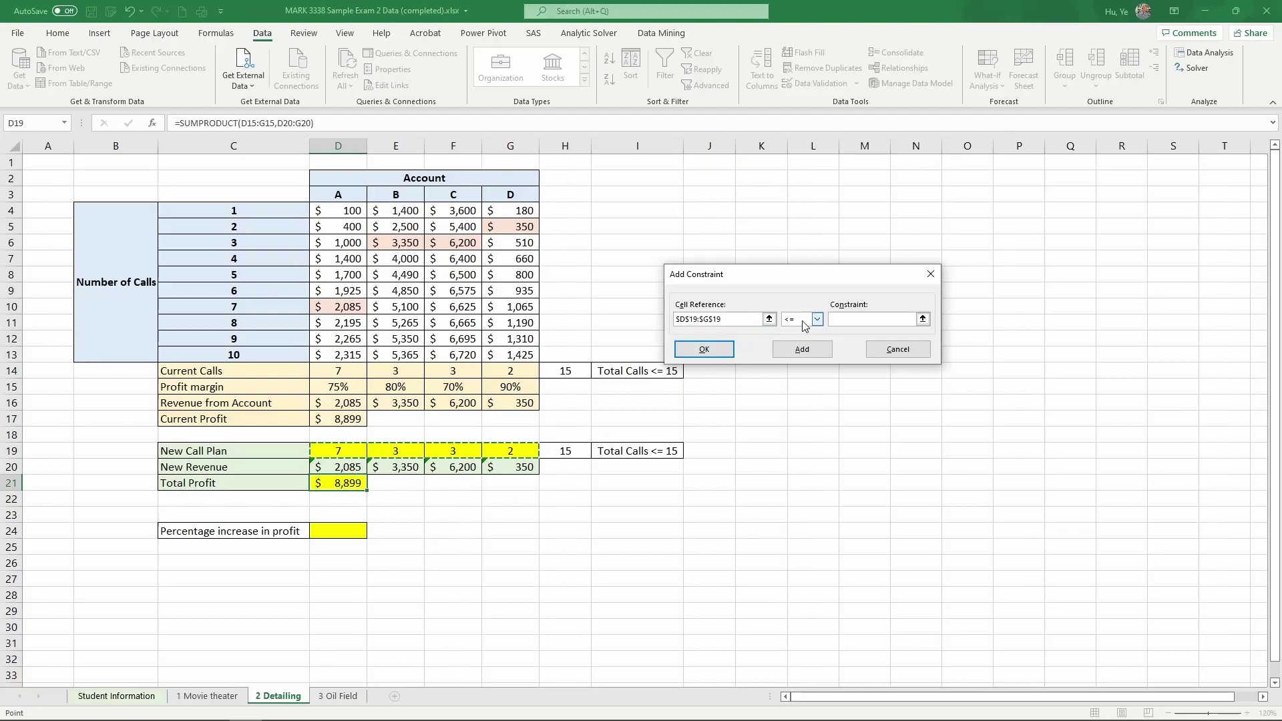
click(834, 319)
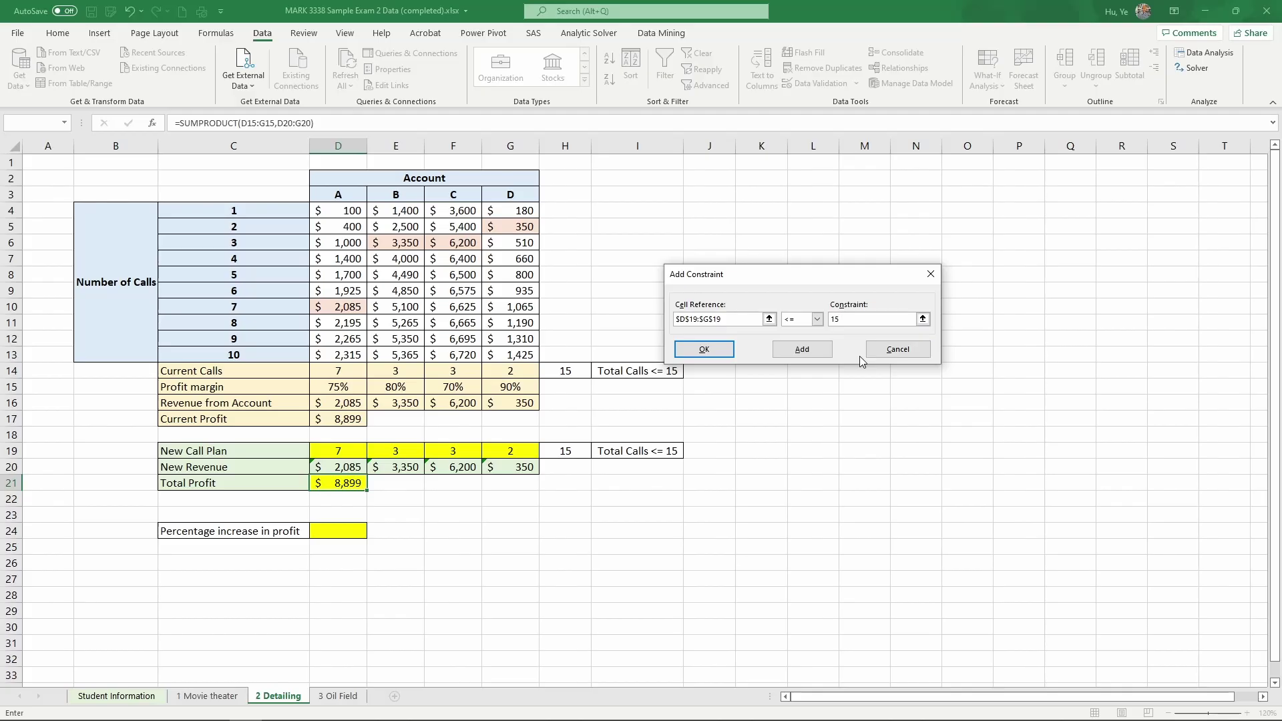
click(730, 349)
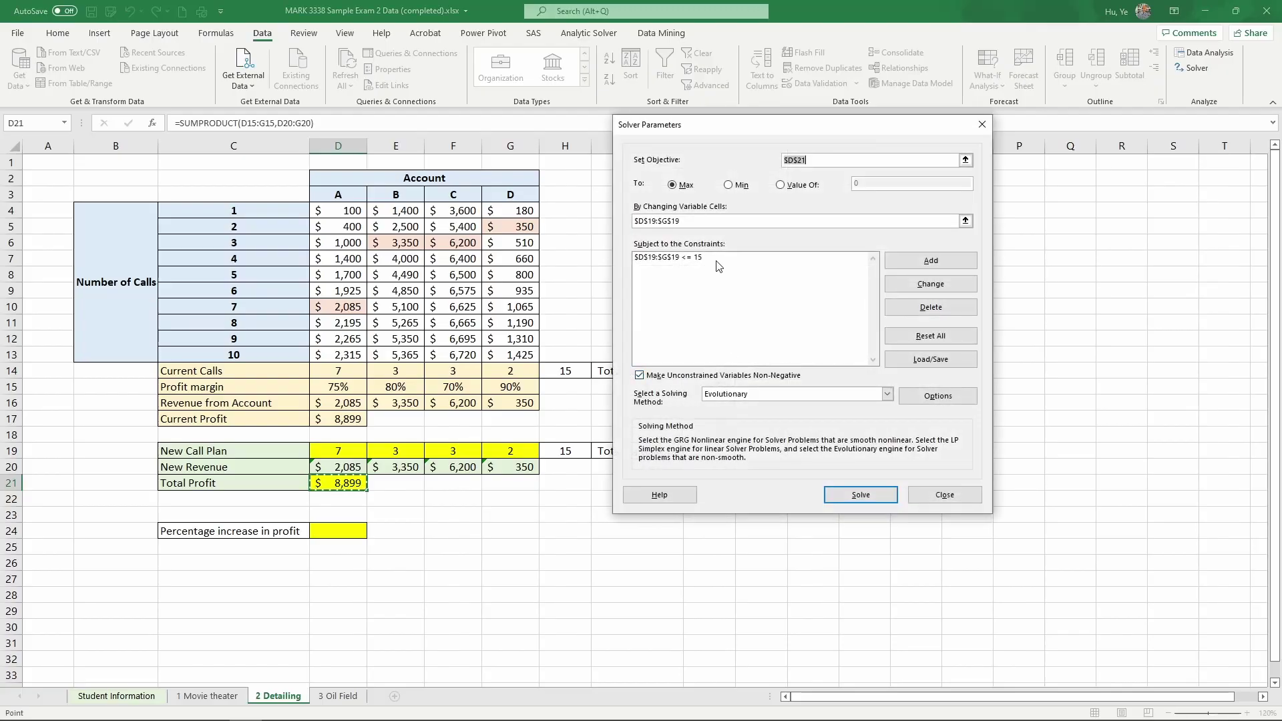
Step: Add the Solver constraint $D$19:$G$19 = integer
click(904, 260)
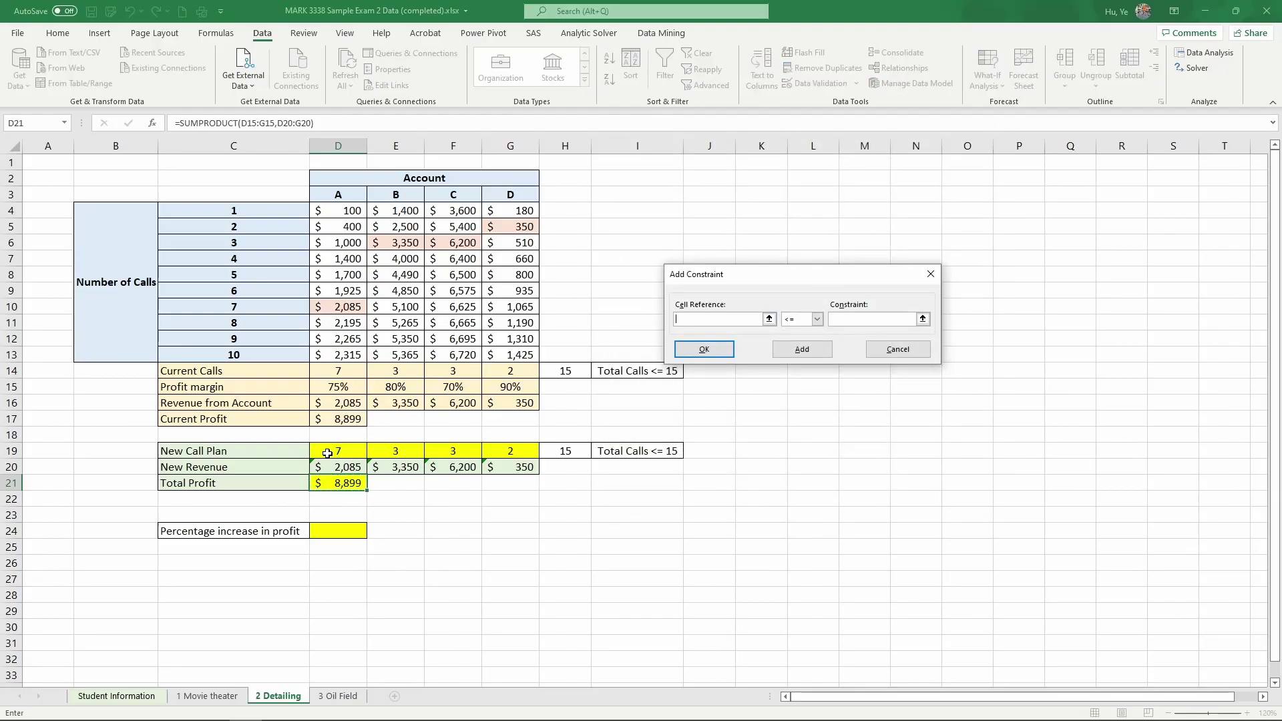
drag(334, 452, 521, 447)
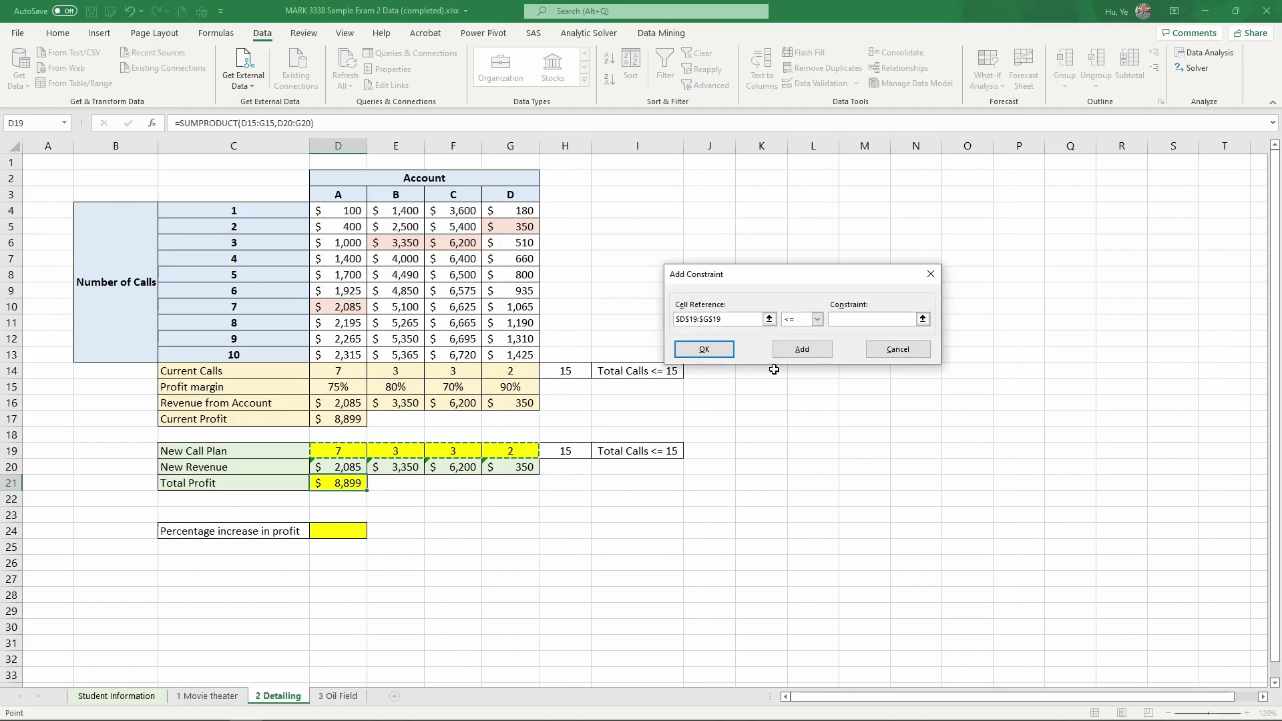
click(818, 319)
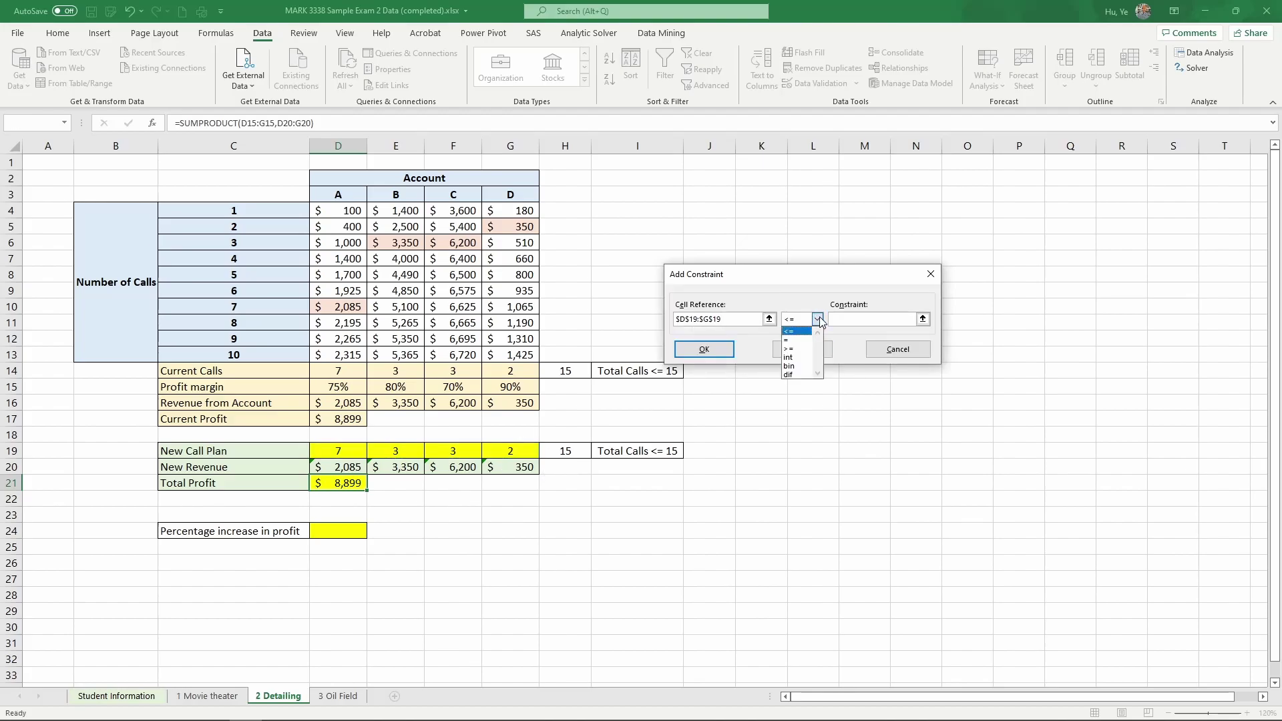
click(788, 358)
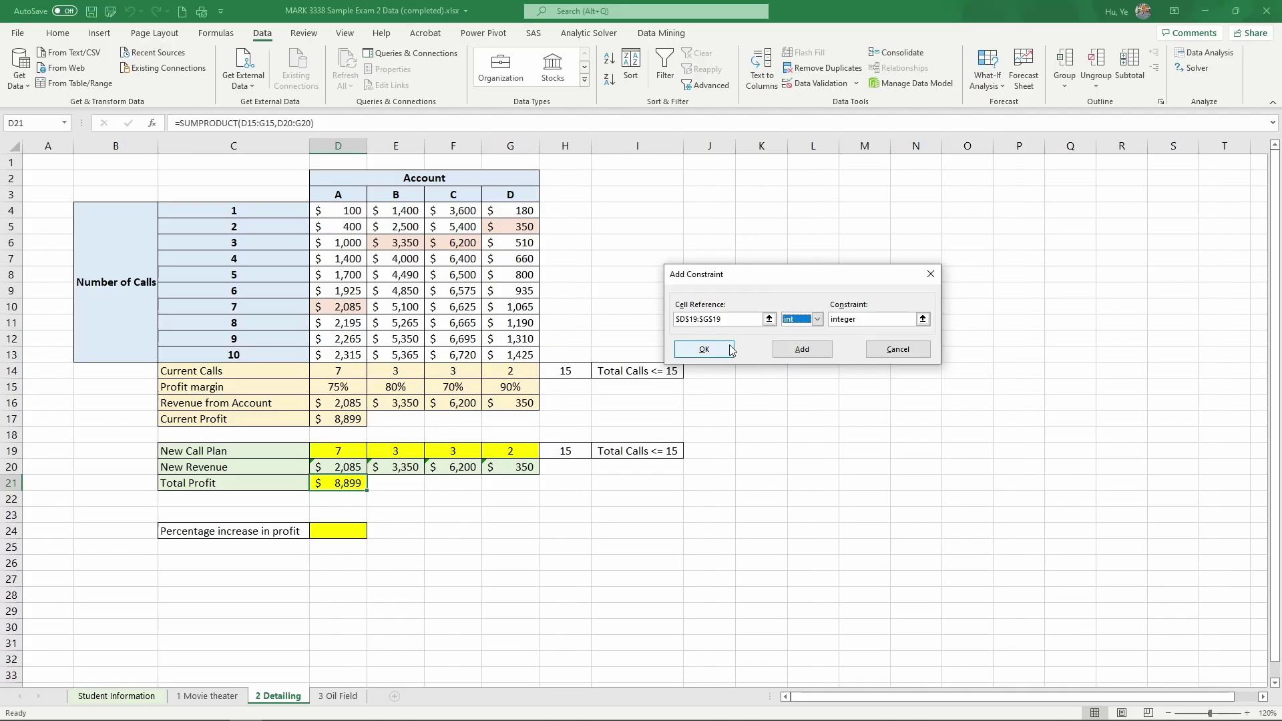
click(703, 349)
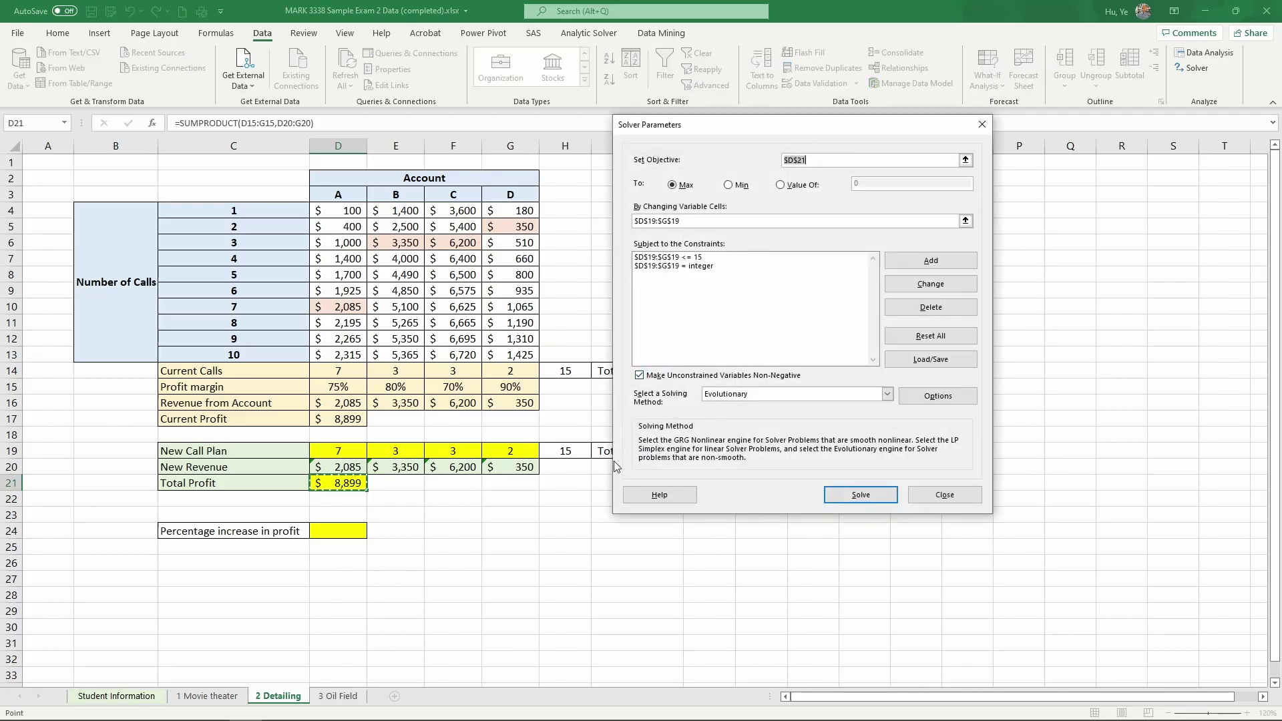
Step: Add the Solver constraint $H$19 <= 15 to cap total new calls at 15
click(896, 260)
click(577, 447)
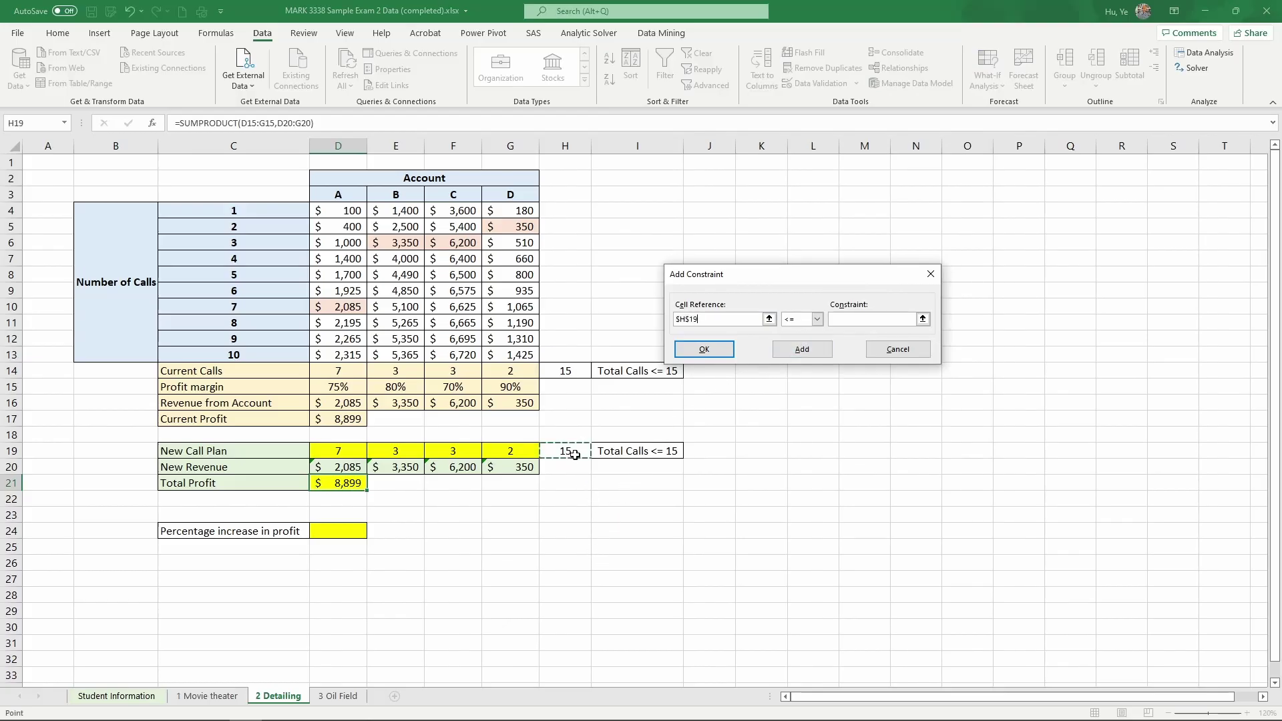
click(835, 325)
click(840, 321)
text(15)
click(704, 349)
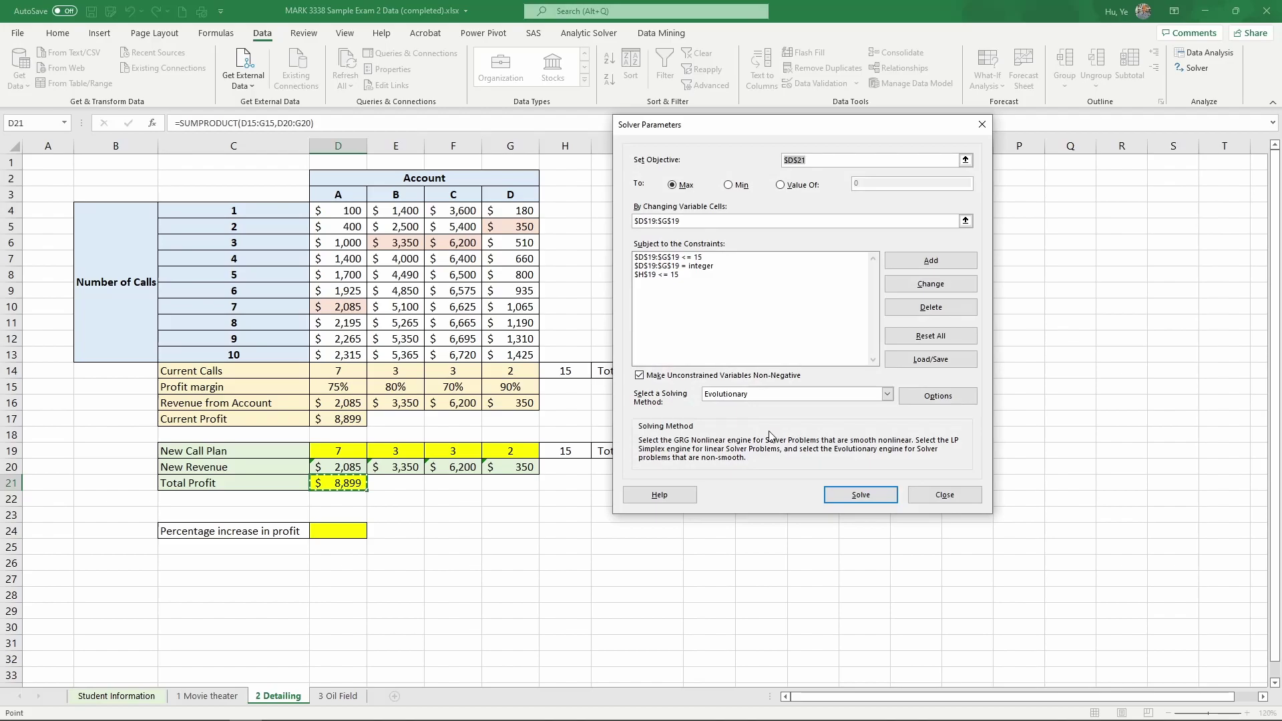
Step: In Solver's Evolutionary options, change Maximum Time without Improvement from 30 to 300
click(930, 400)
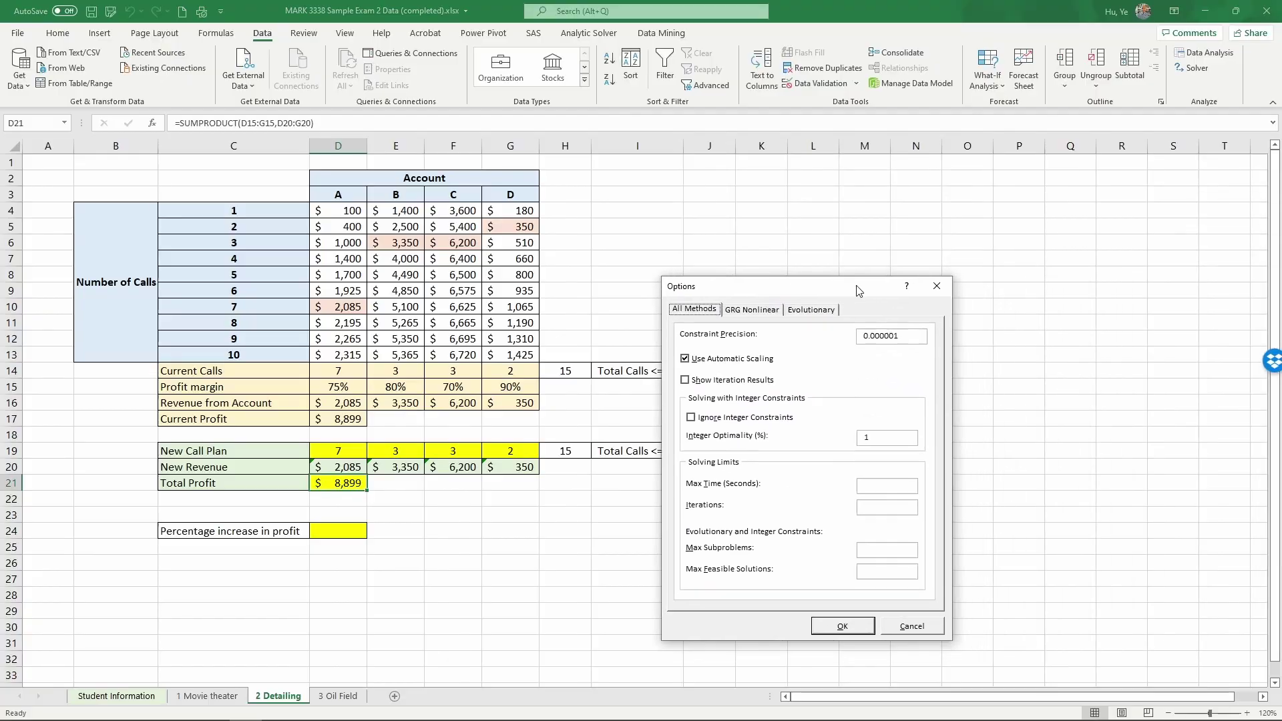
drag(854, 286, 840, 225)
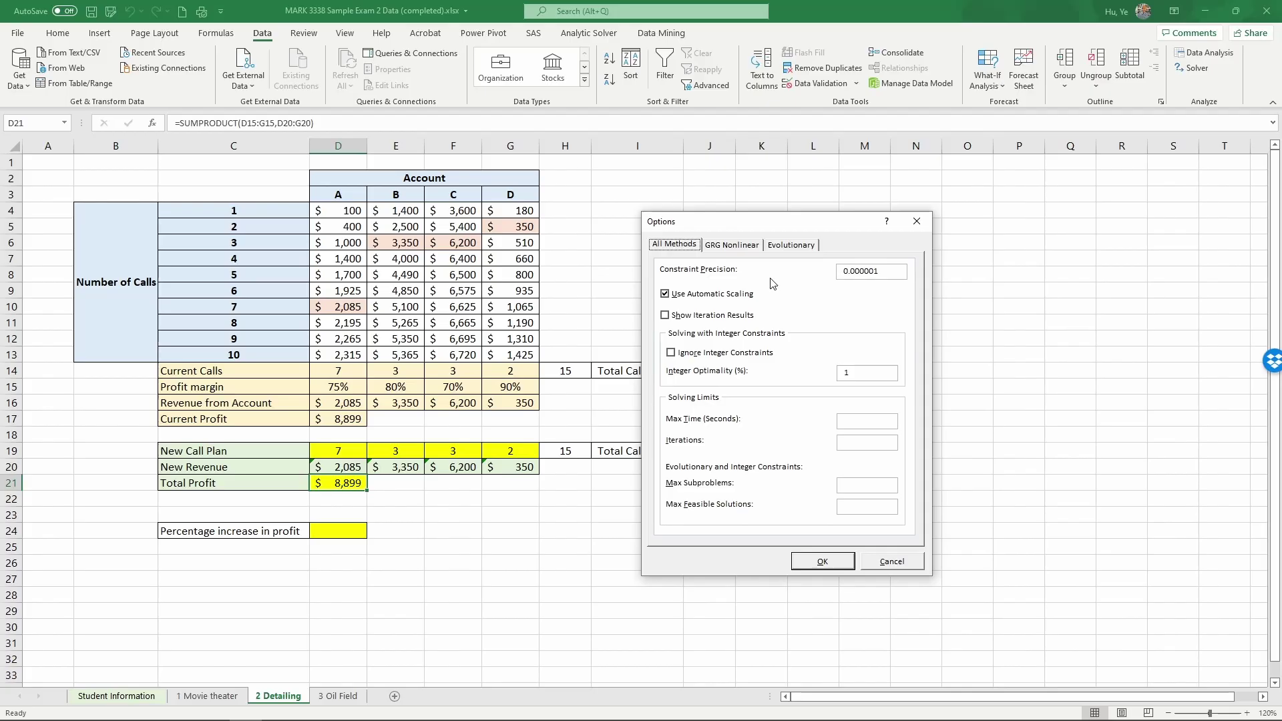
click(788, 248)
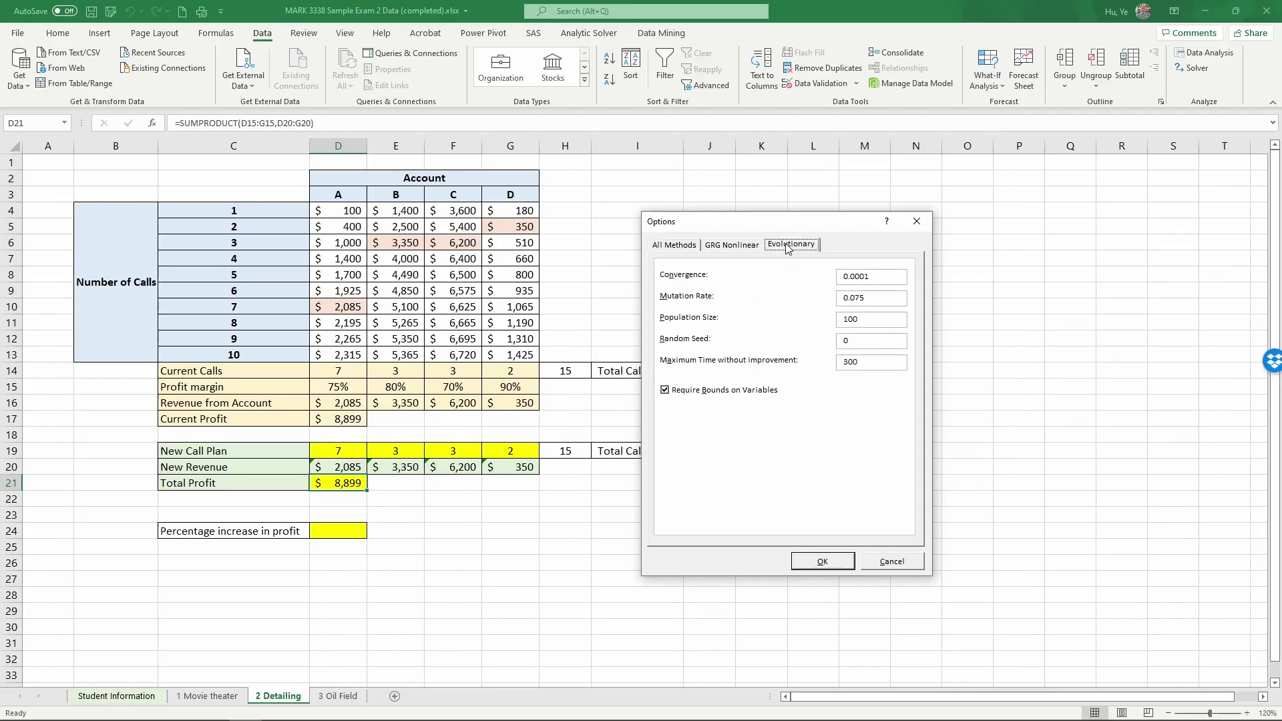
click(859, 361)
click(882, 341)
click(862, 367)
text(0)
key(Tab)
click(807, 562)
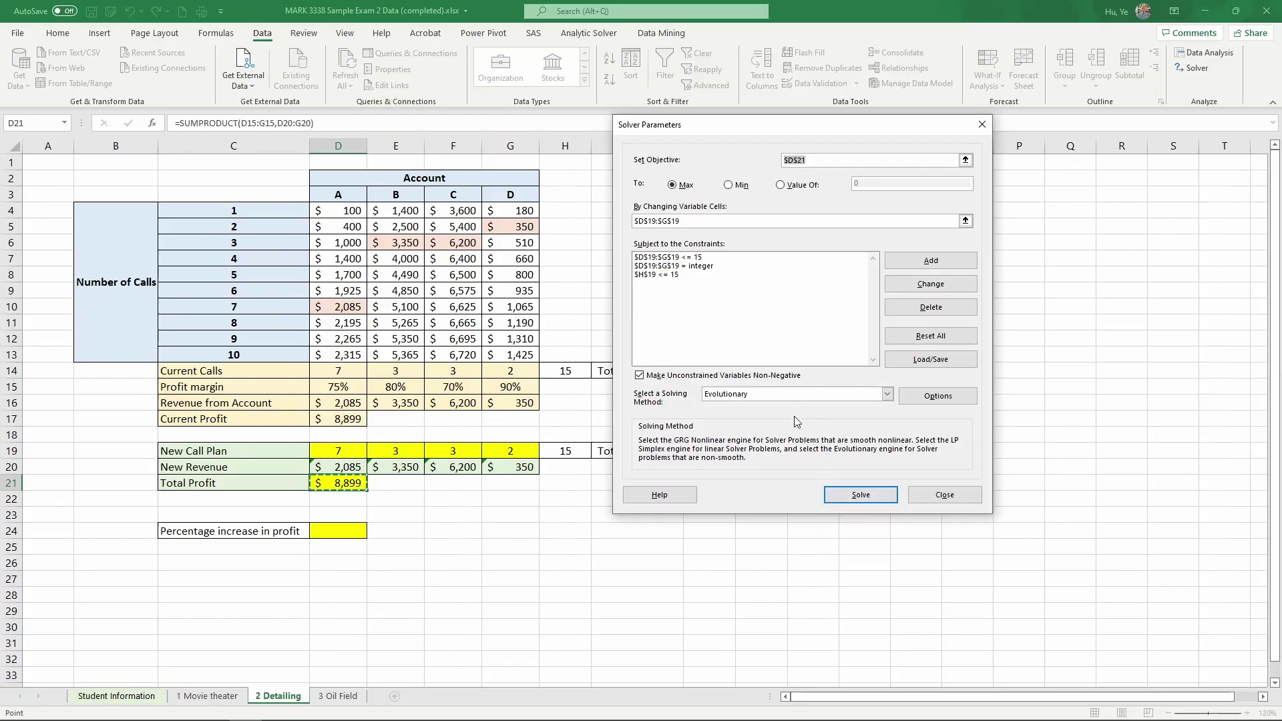
Step: Run Solver, stop it early, and keep the solution: calls 5, 7, 3, 0 with $9,695 profit
click(860, 495)
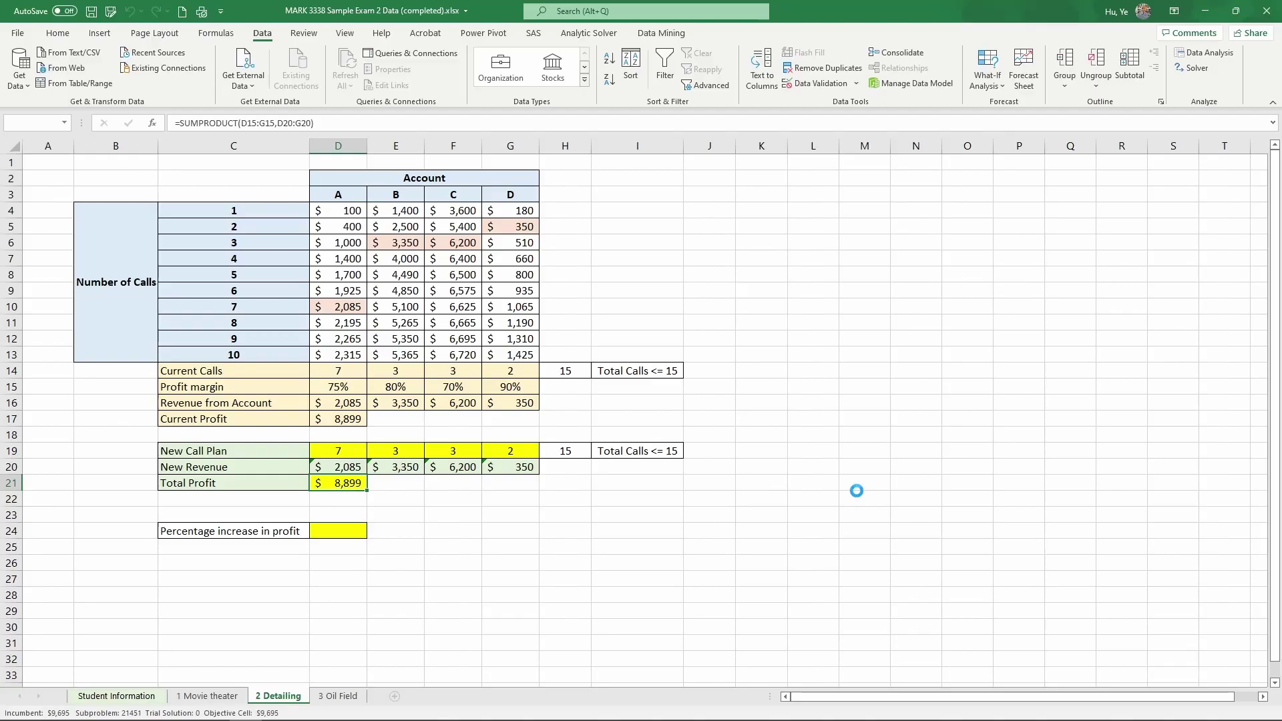
key(Escape)
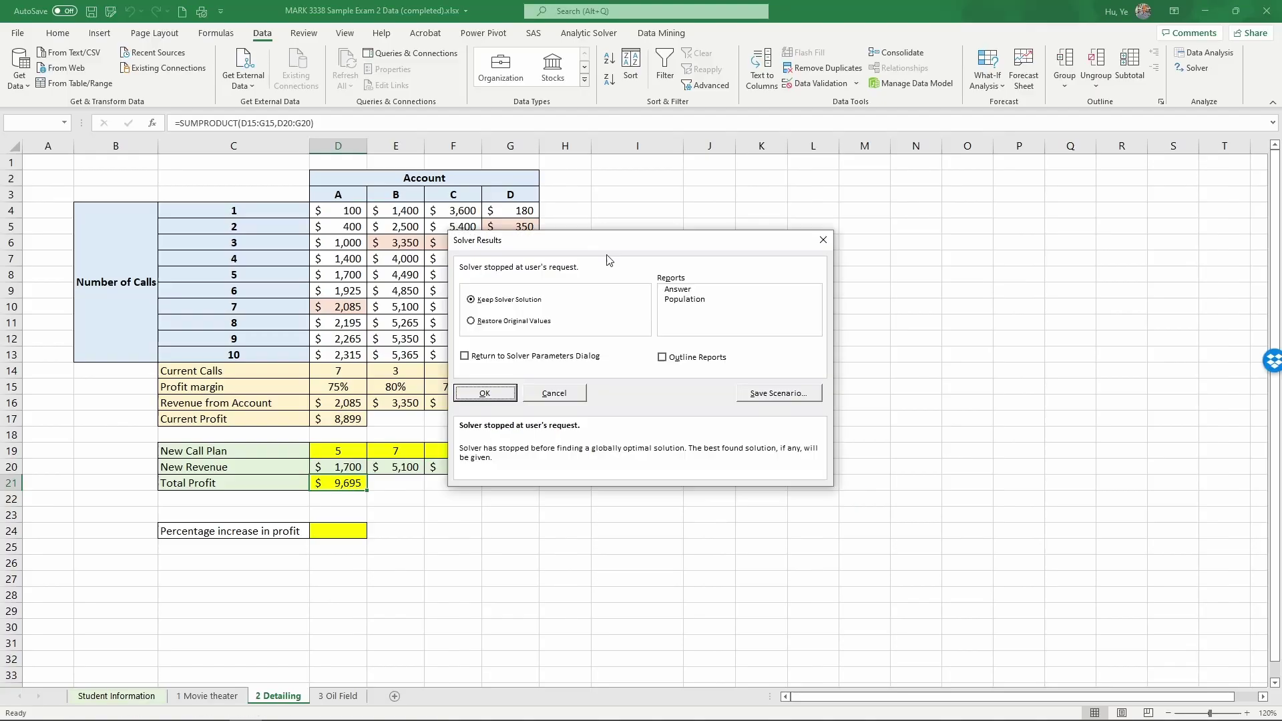
click(485, 395)
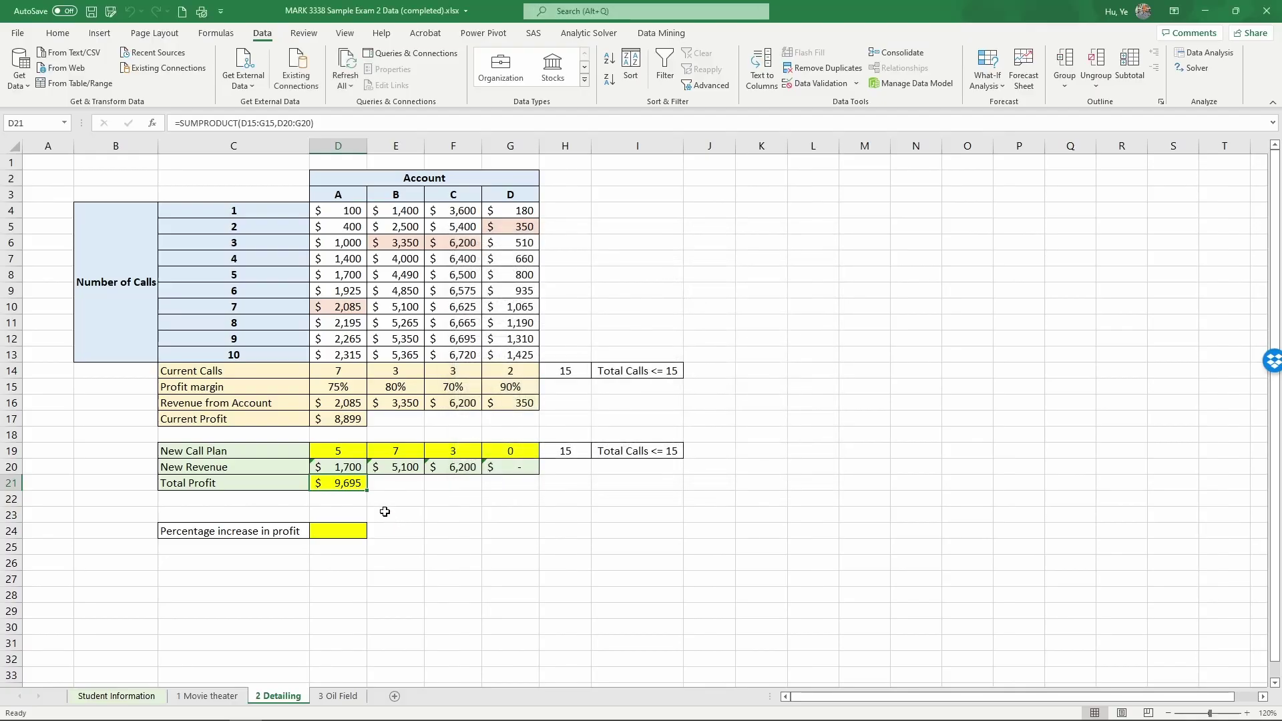
click(339, 453)
drag(367, 452, 511, 452)
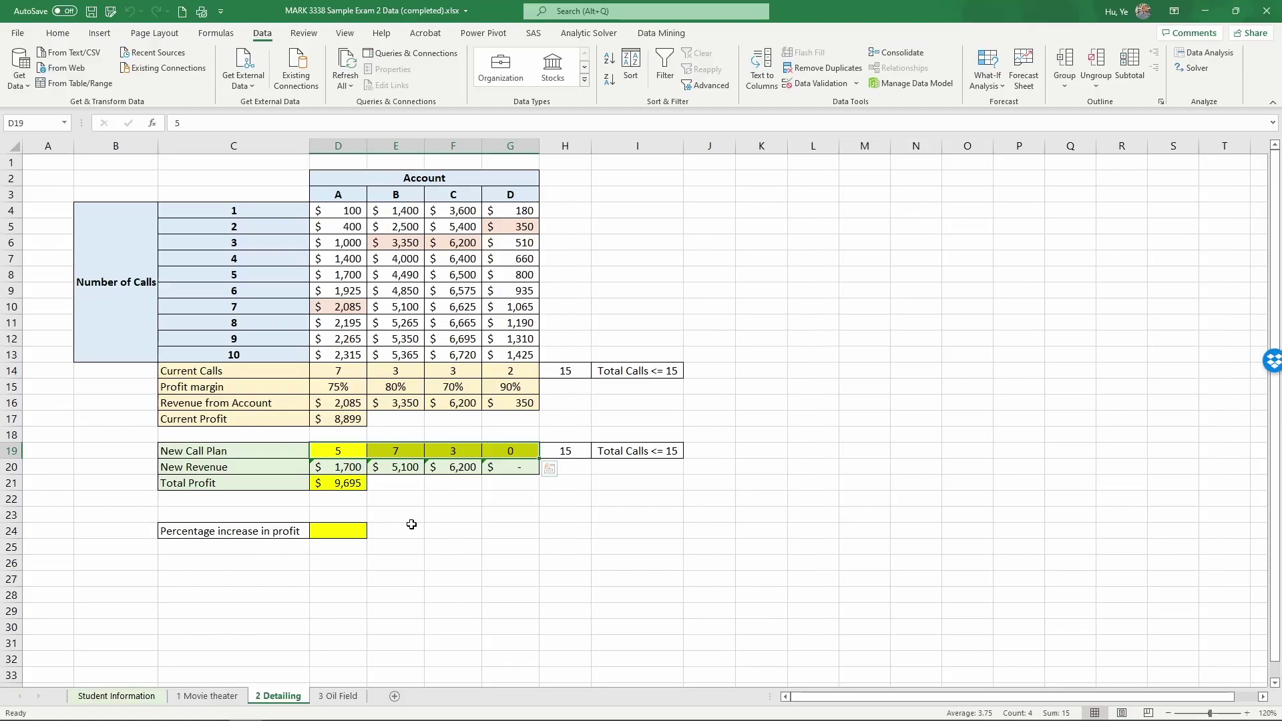
click(338, 453)
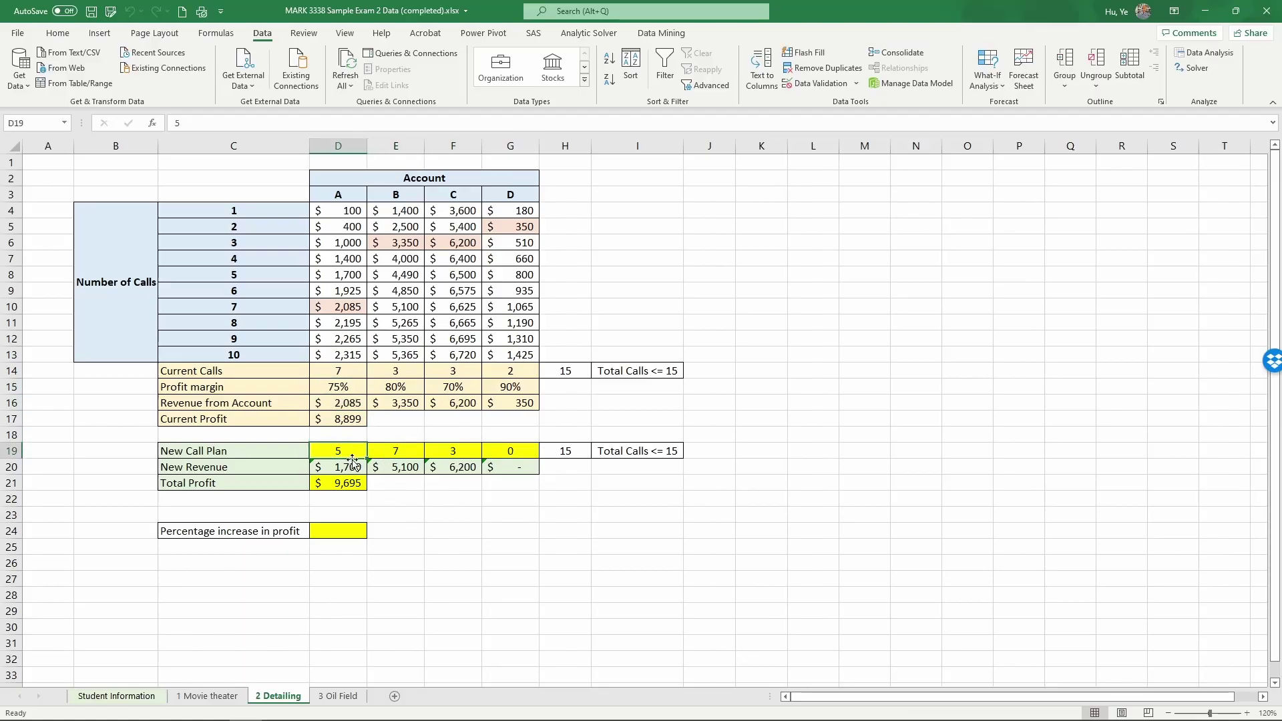
click(342, 372)
click(344, 450)
click(402, 375)
click(408, 453)
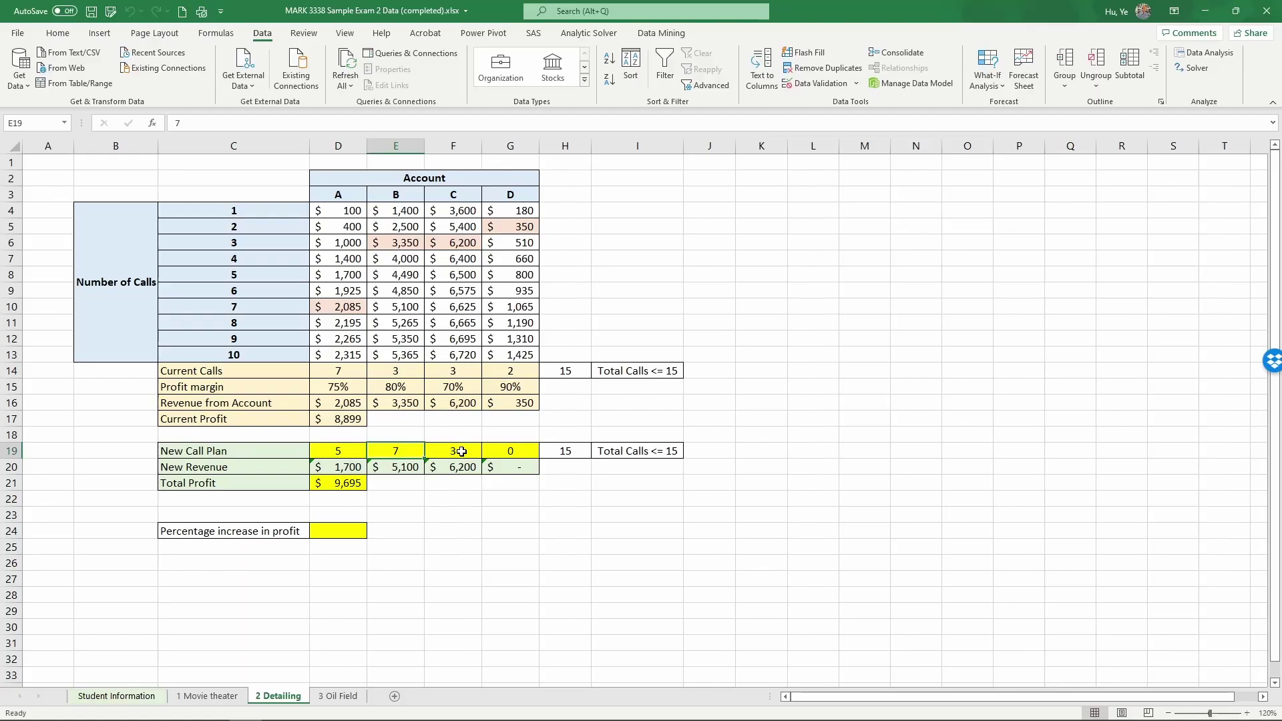
click(461, 452)
click(451, 374)
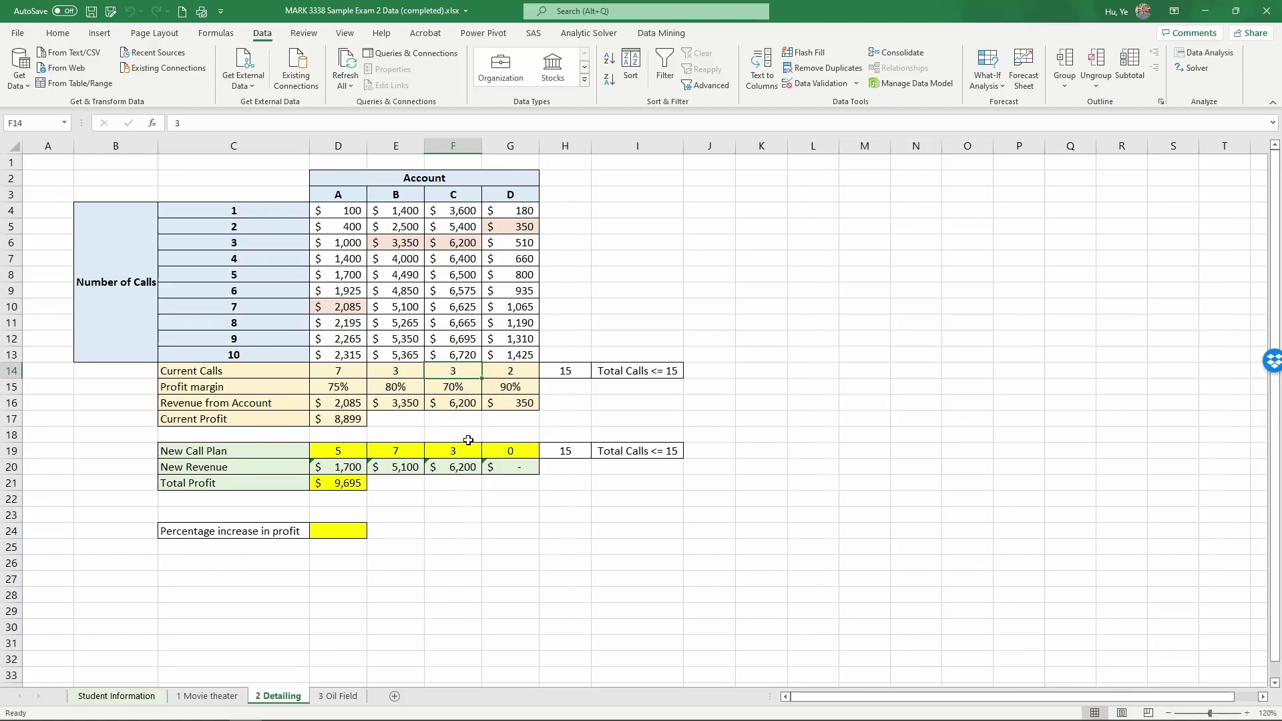
click(510, 370)
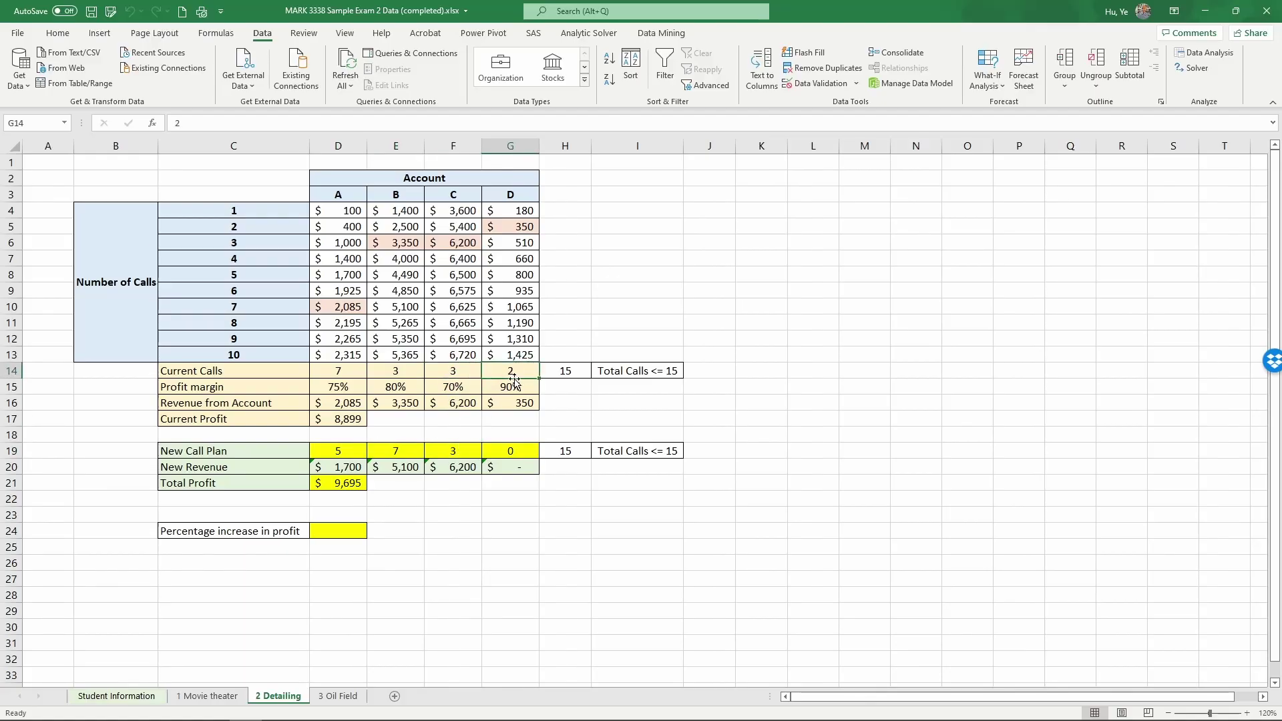
click(507, 450)
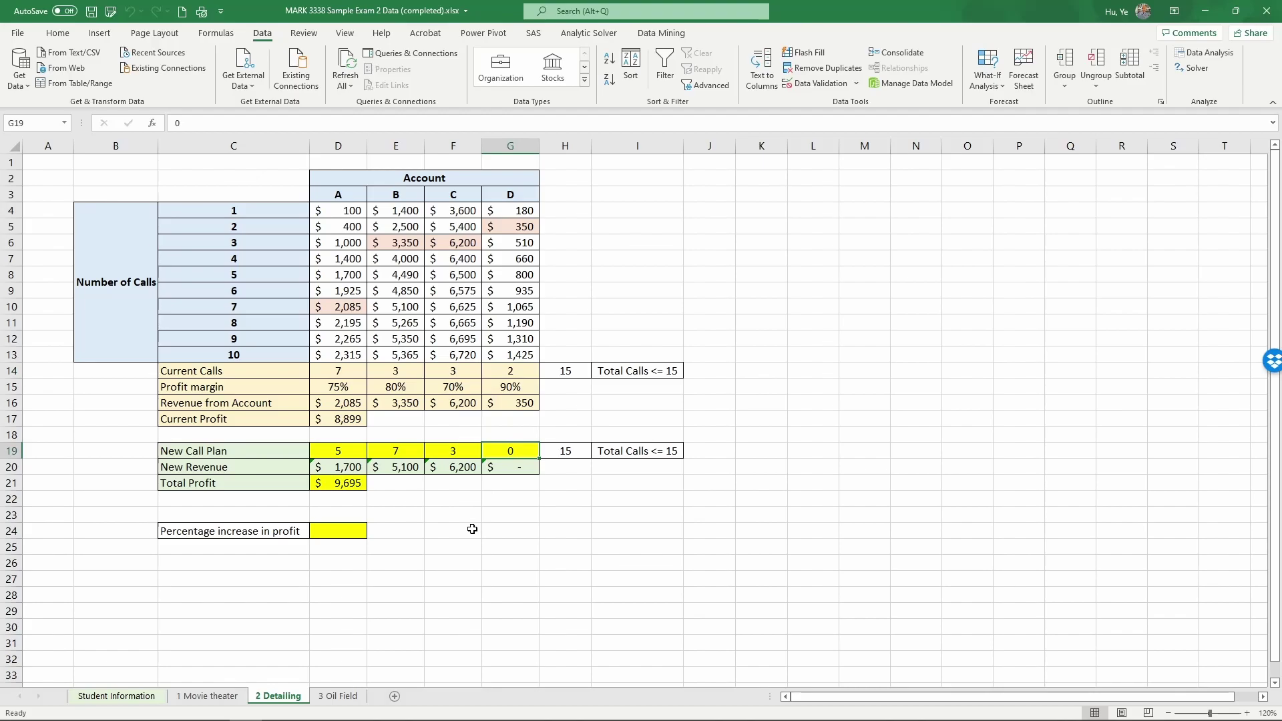
click(352, 532)
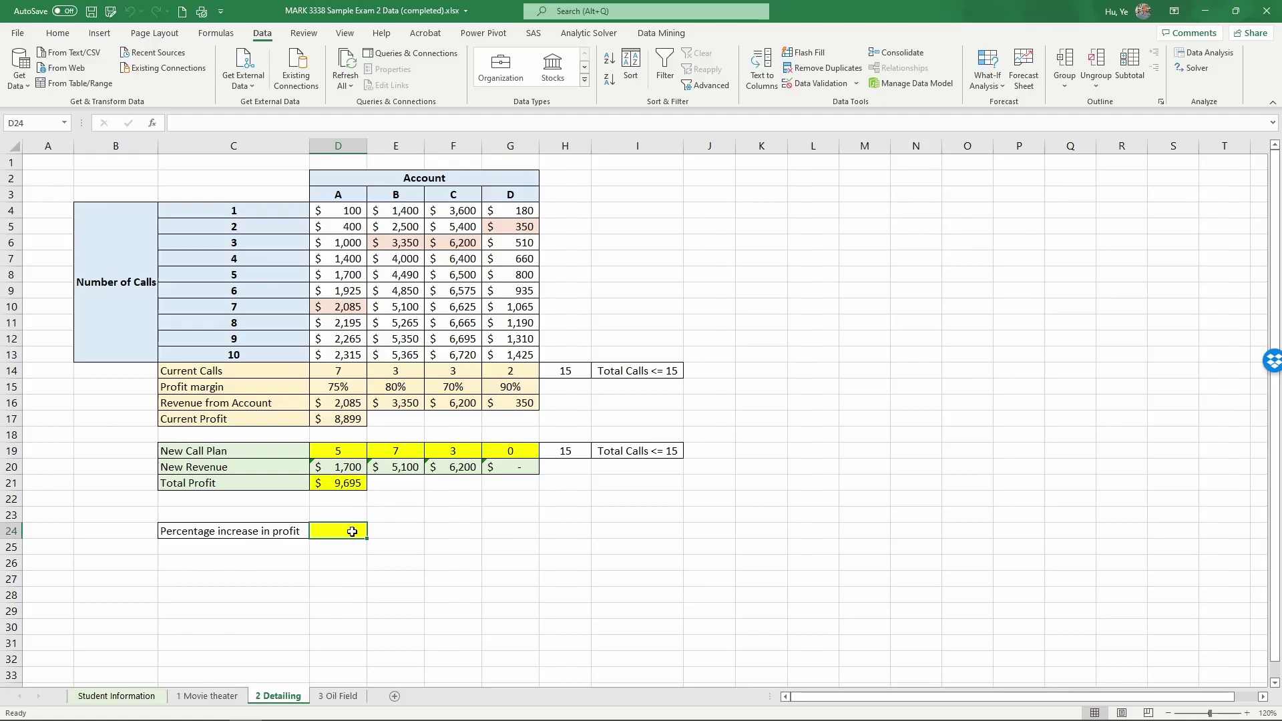
Step: Enter =(D21-D17)/D17 in D24, giving an 8.95% profit increase
text(=)
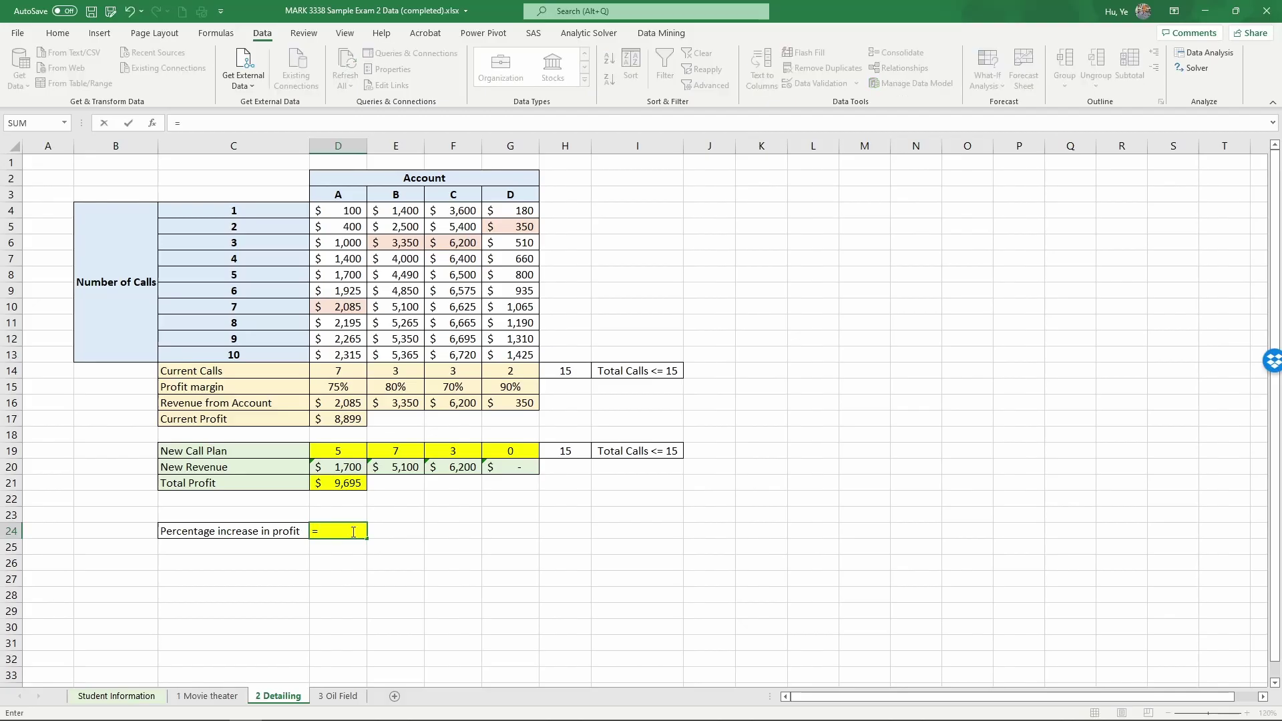
text(()
click(320, 484)
text(-)
click(348, 428)
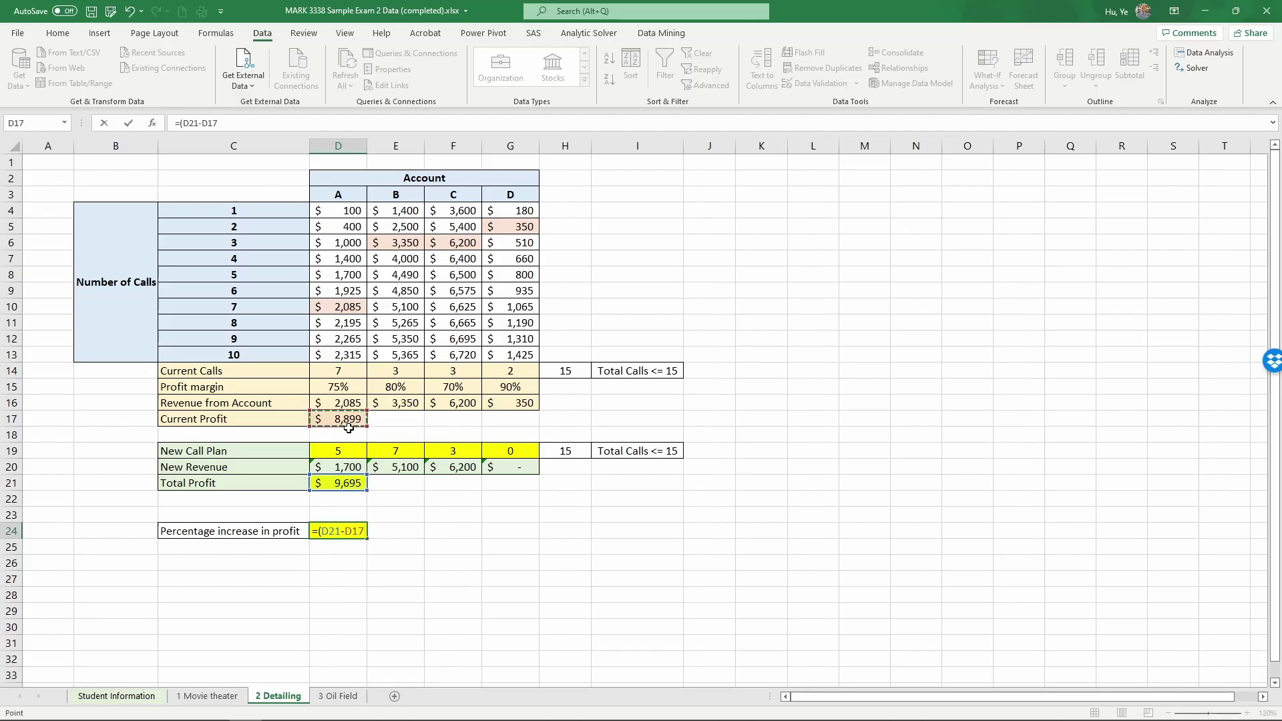
text())
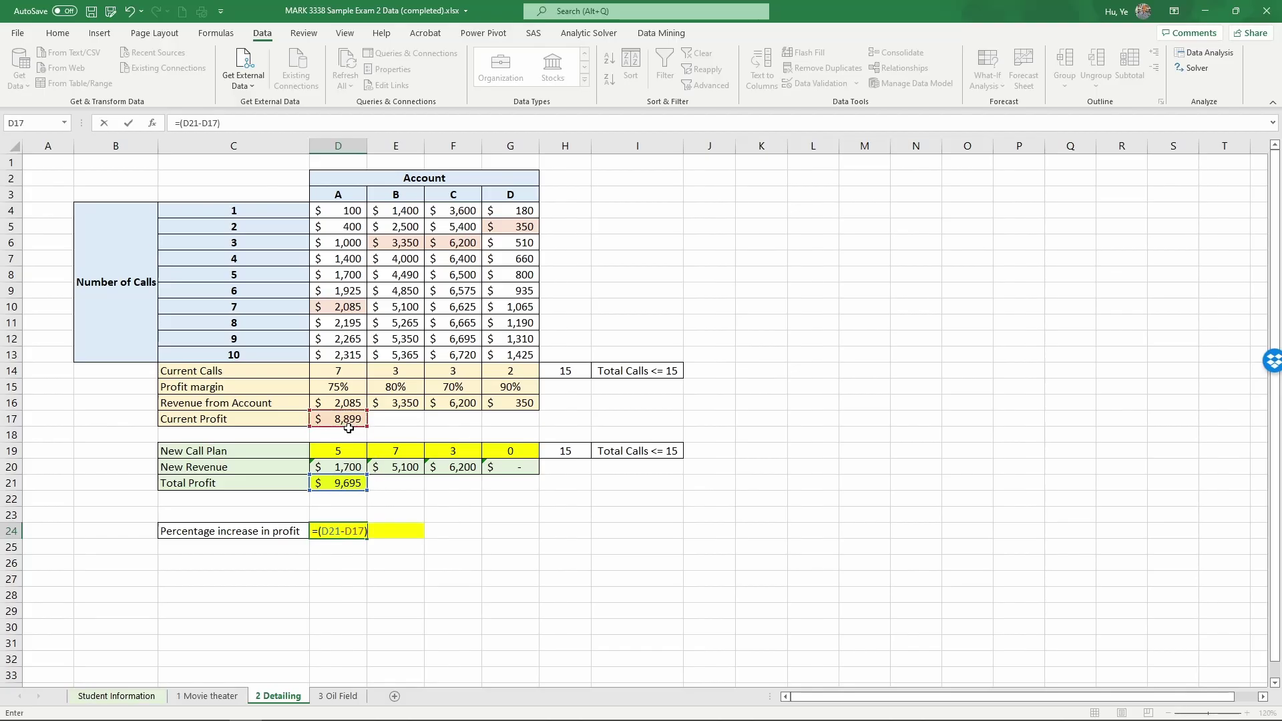
text(/)
click(349, 418)
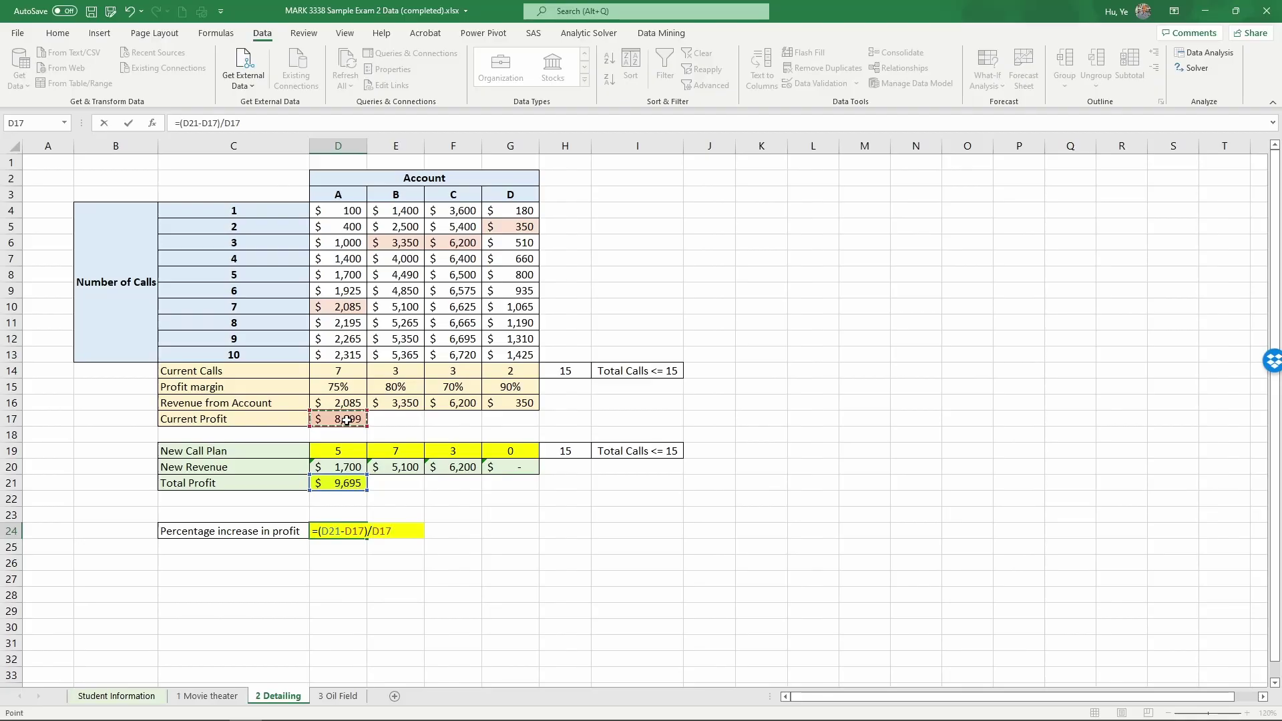
key(Return)
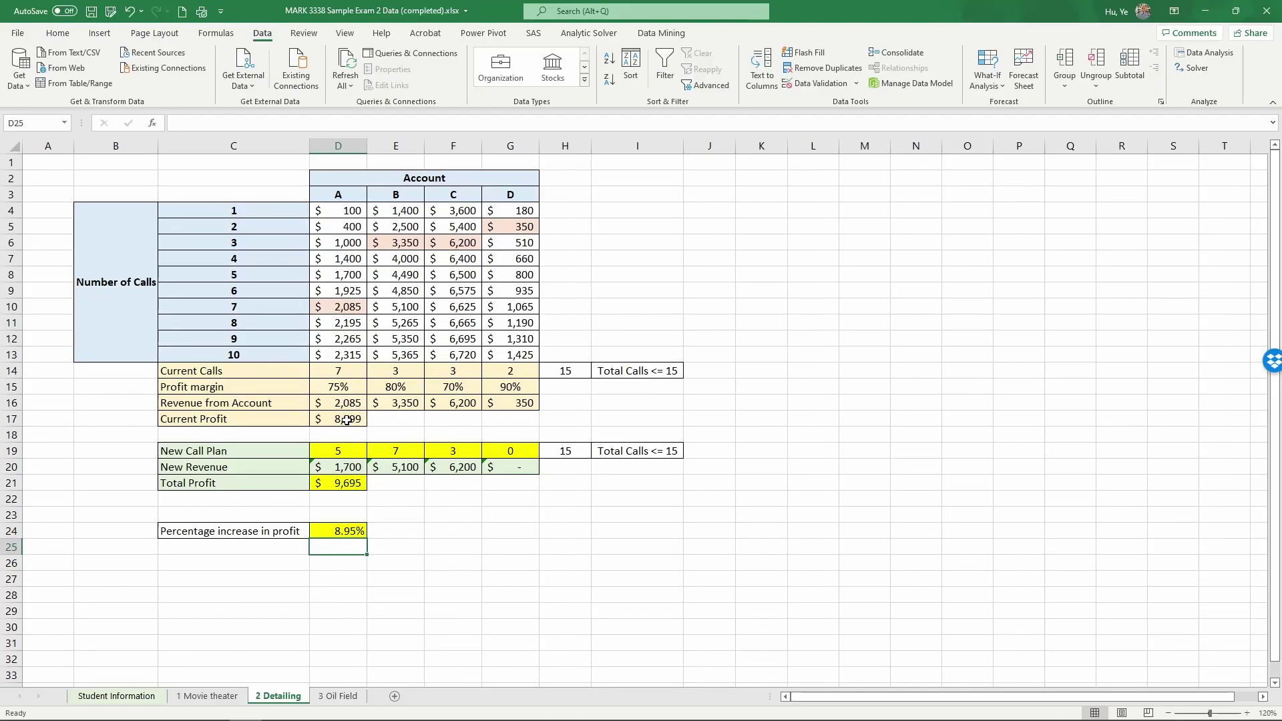
click(351, 533)
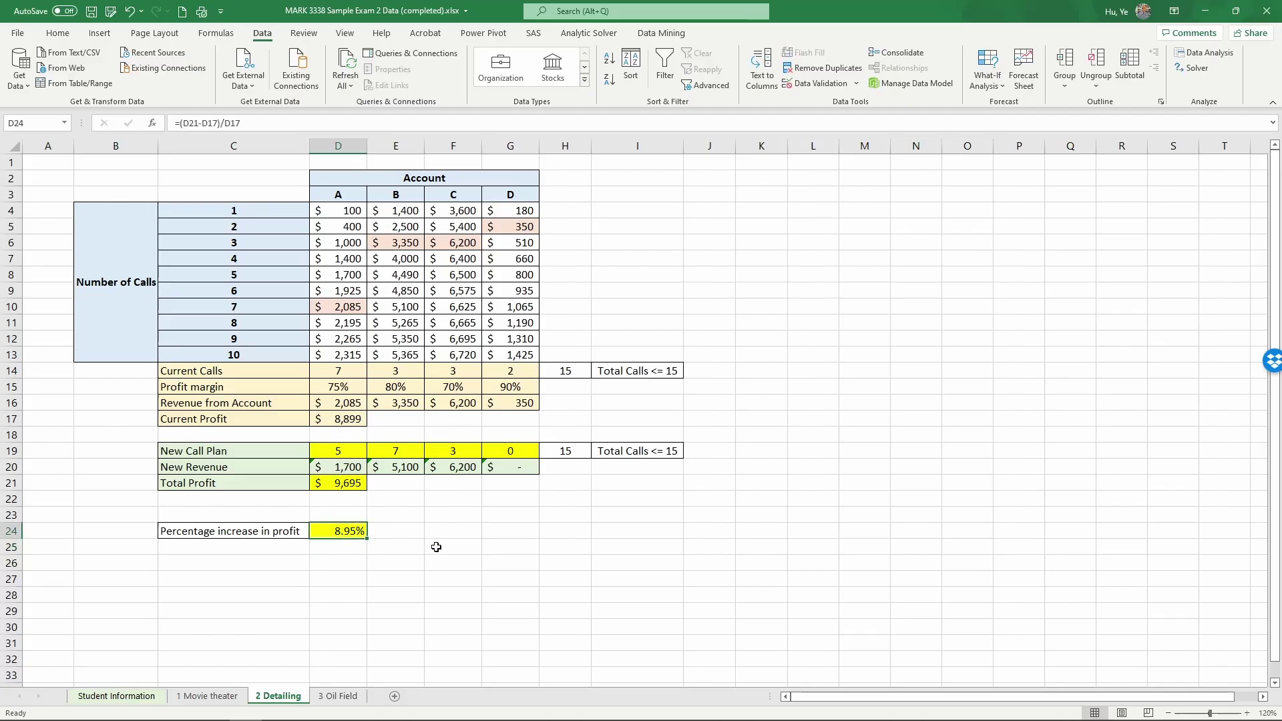